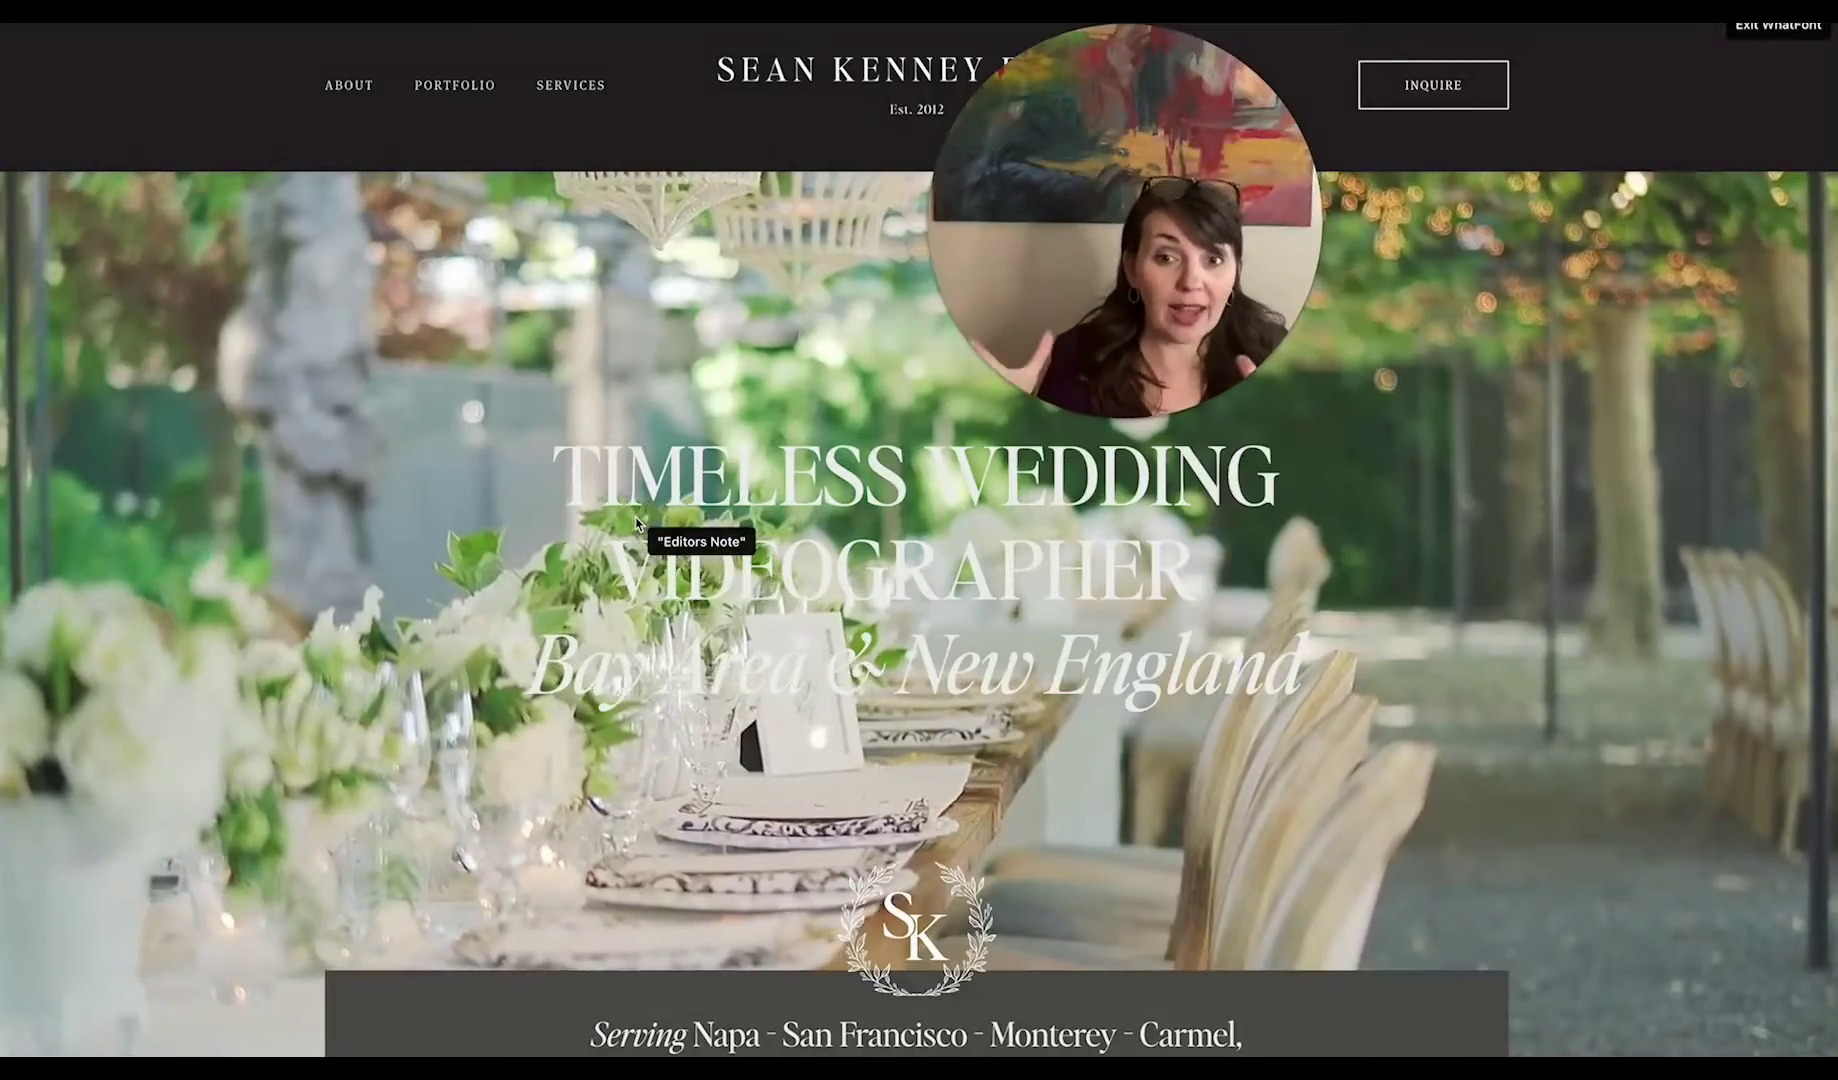
Scroll the home page past the hero and portfolio videos to the videographer introduction.
scroll(637, 522, "down", 2)
scroll(637, 522, "down", 1)
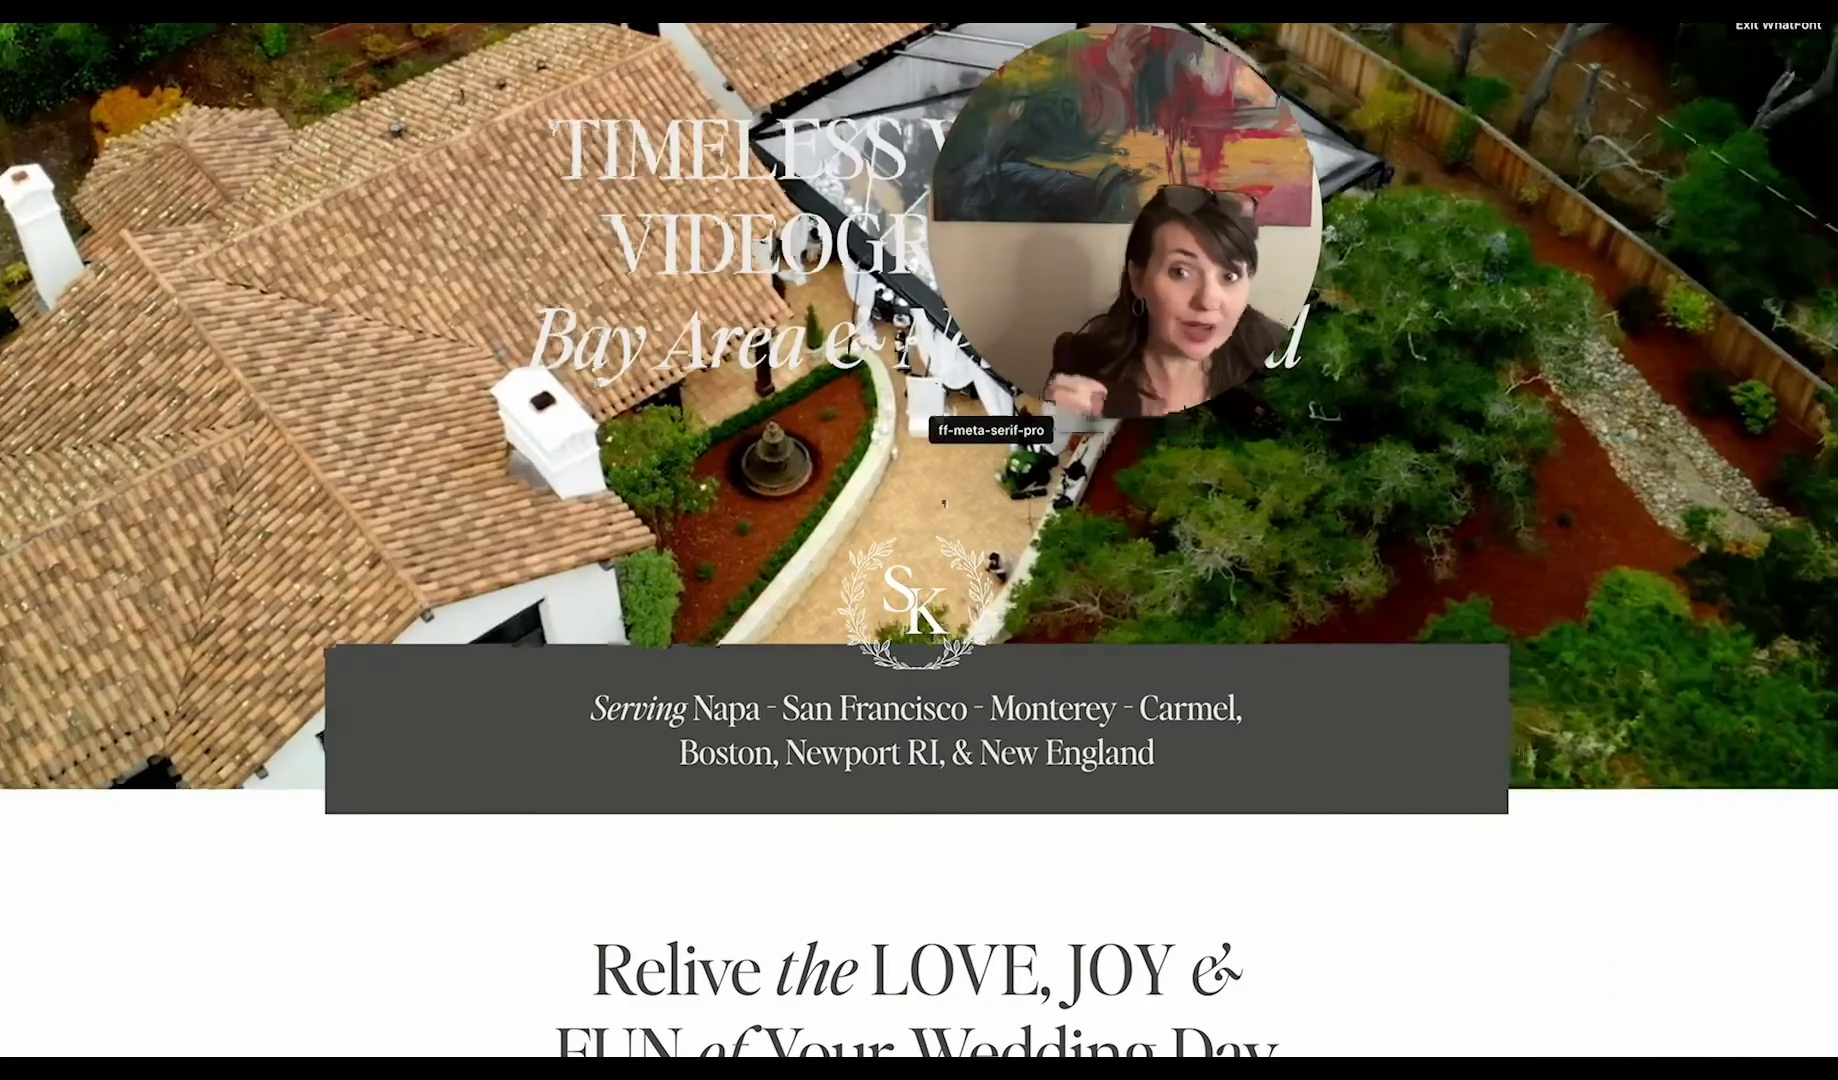
scroll(935, 470, "down", 1)
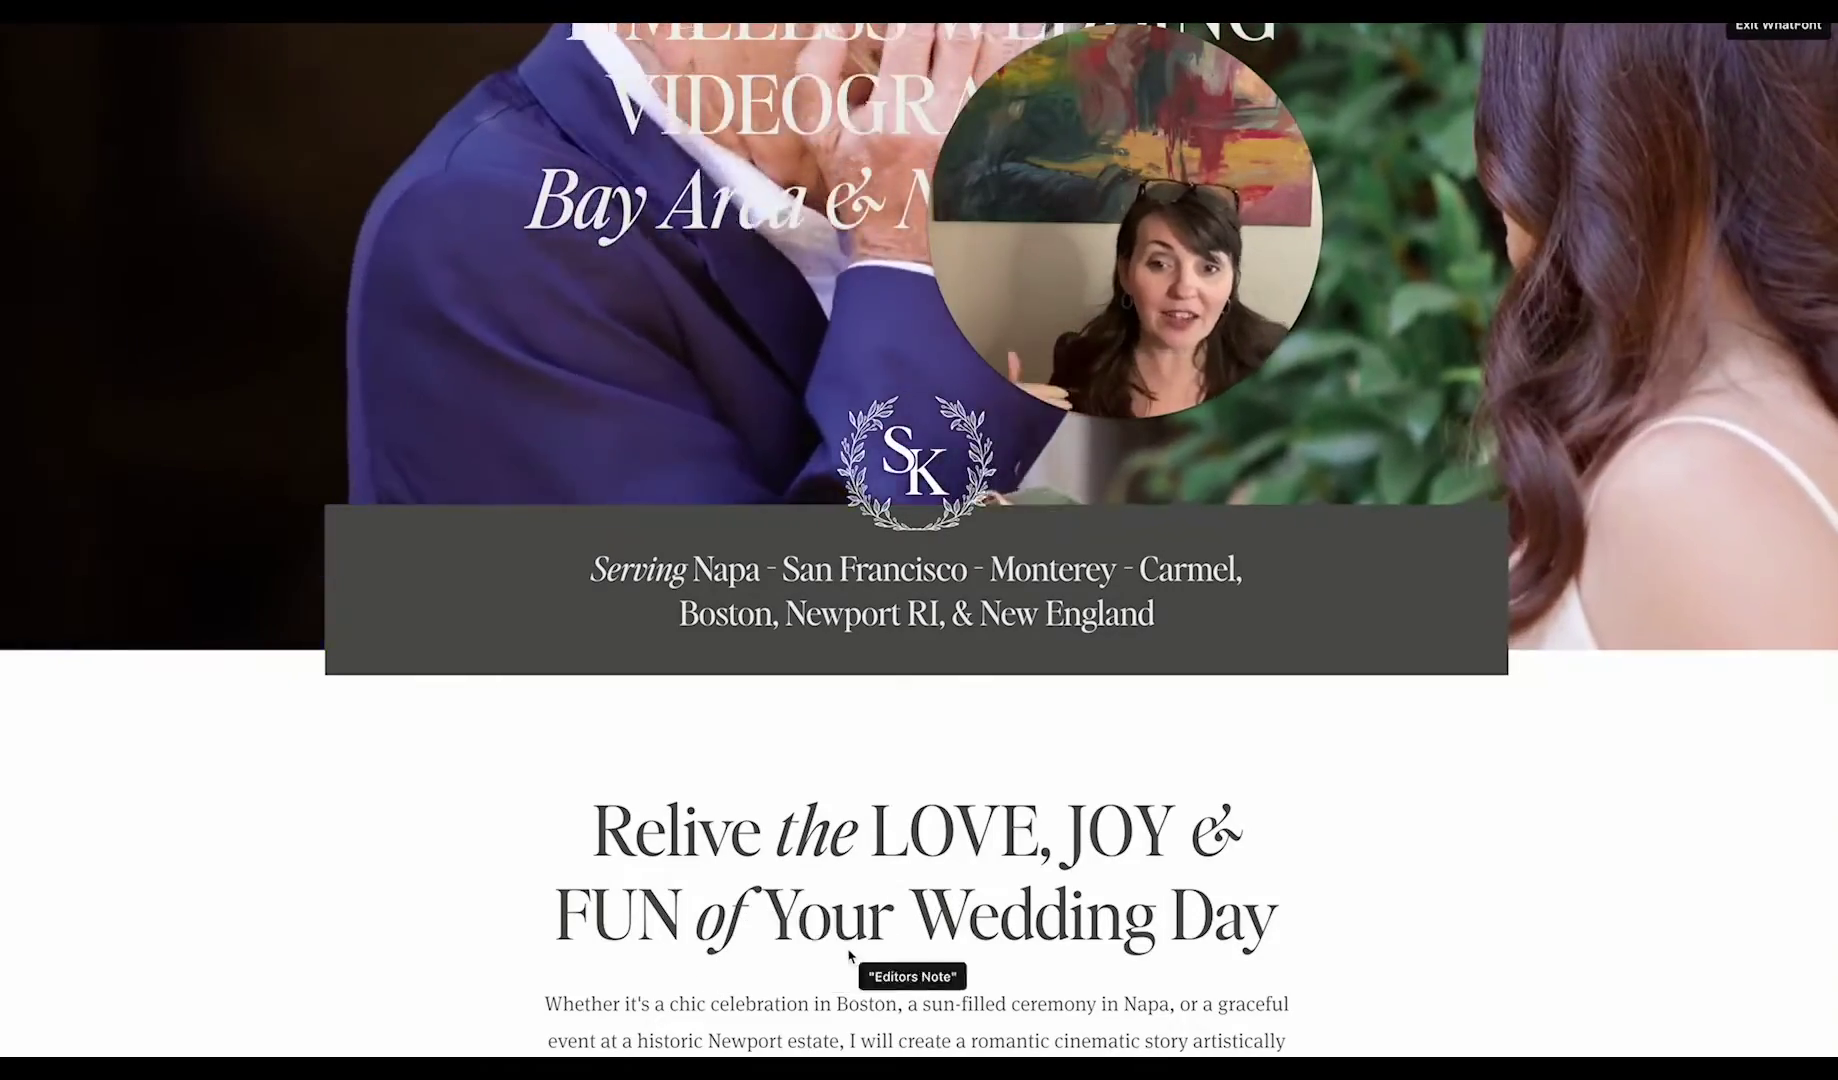
scroll(1321, 850, "down", 15)
scroll(1323, 850, "down", 2)
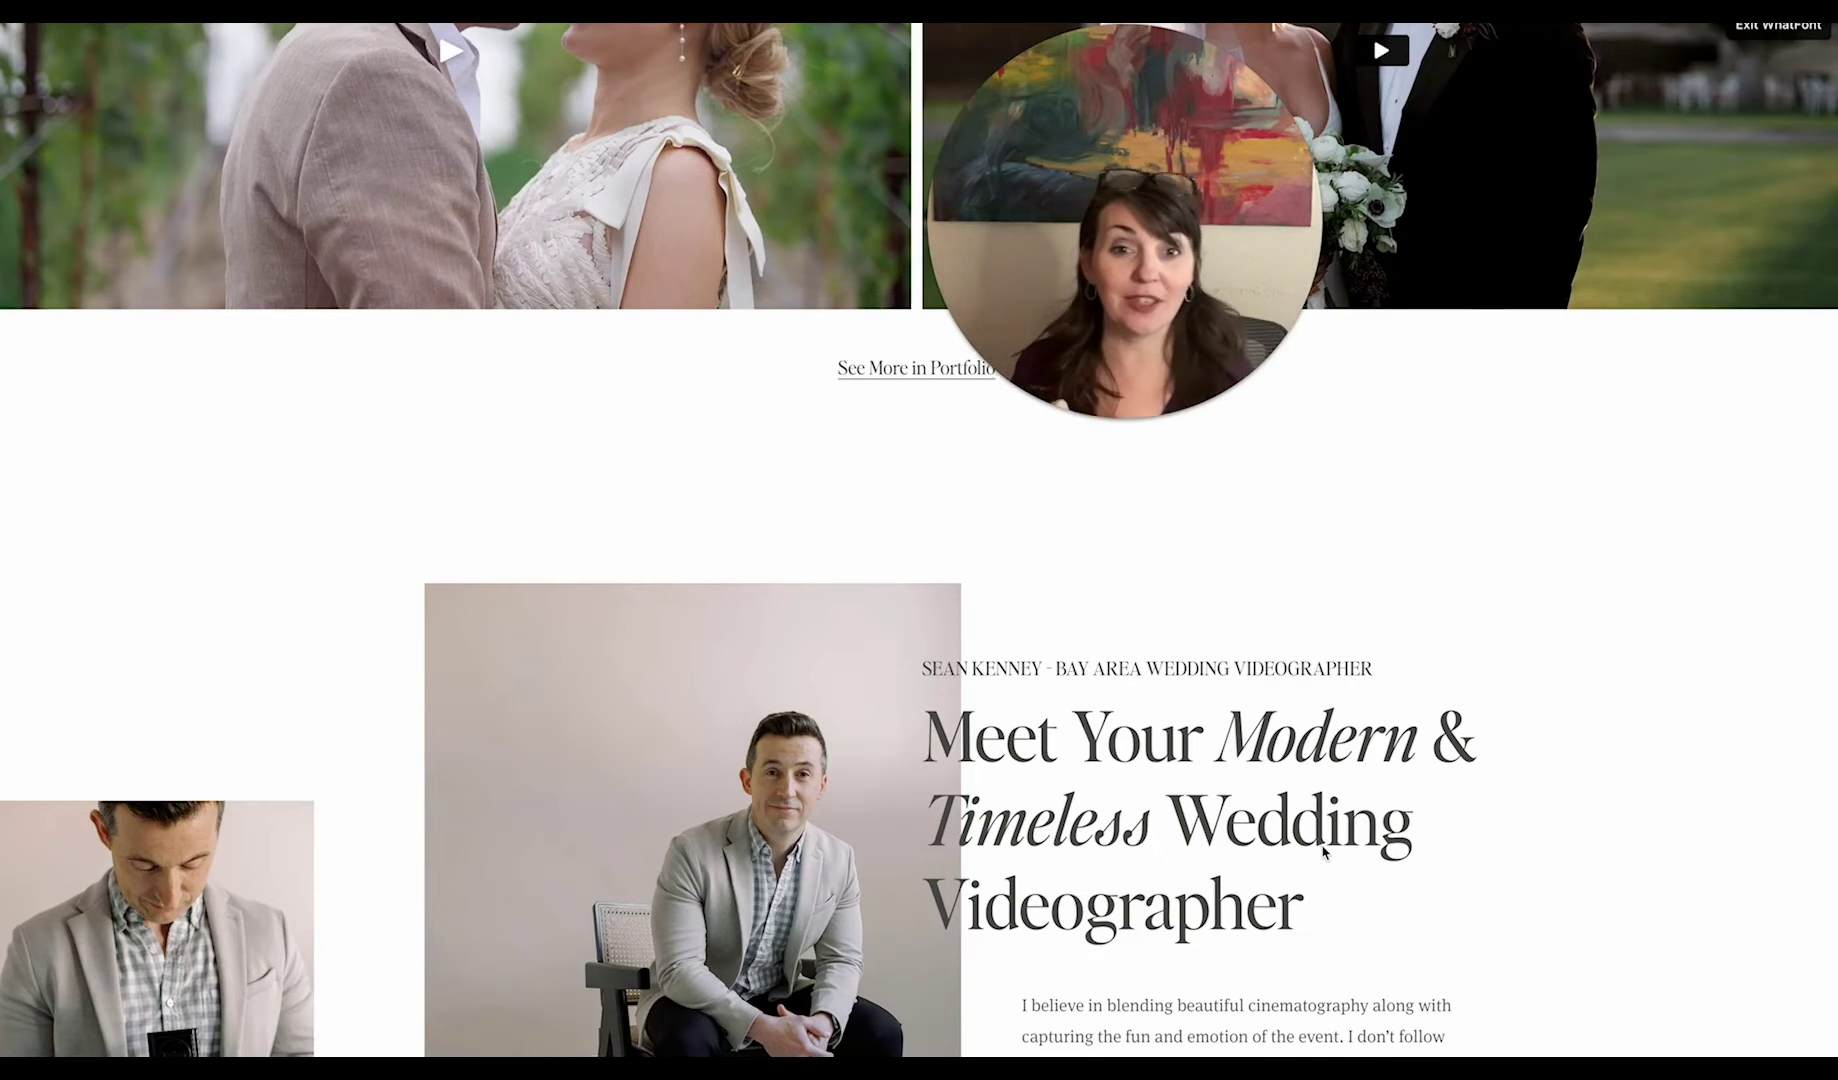
Check the about section's heading fonts with WhatFont, then continue down to the press logos row.
scroll(1323, 850, "down", 3)
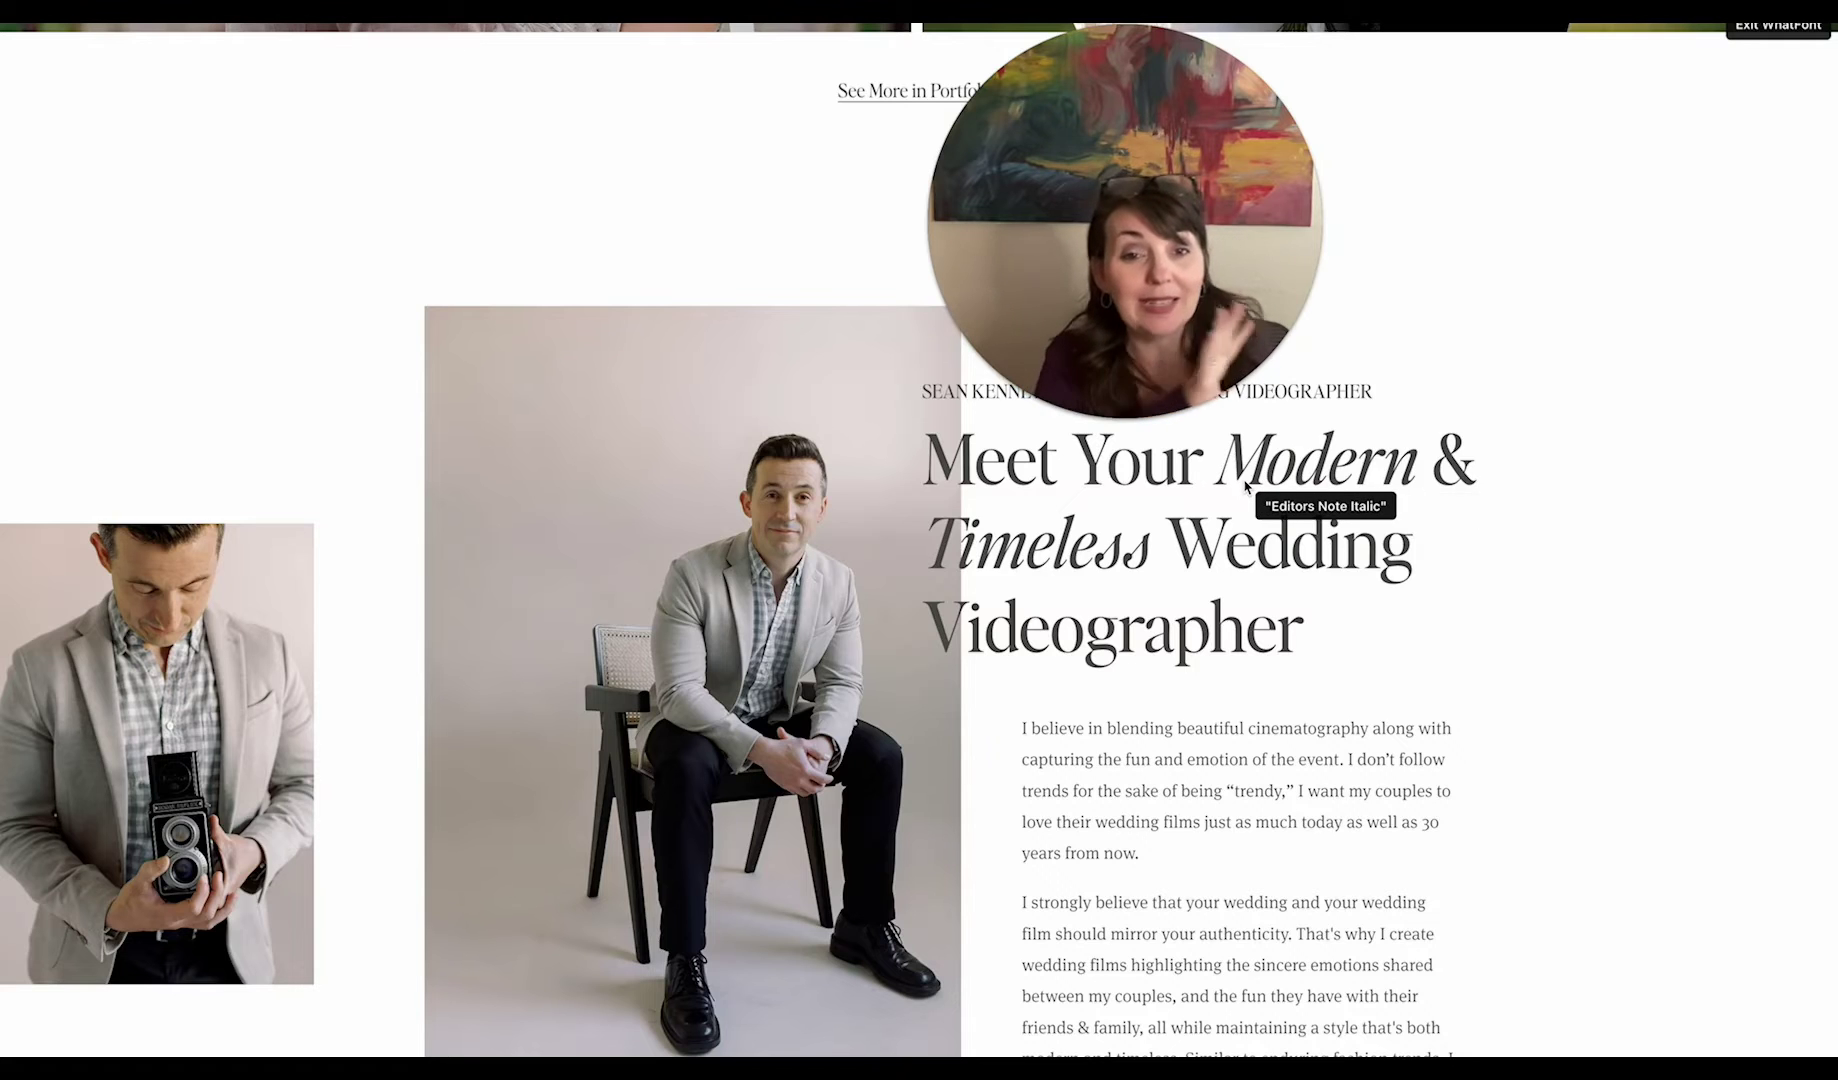
scroll(1250, 490, "up", 3)
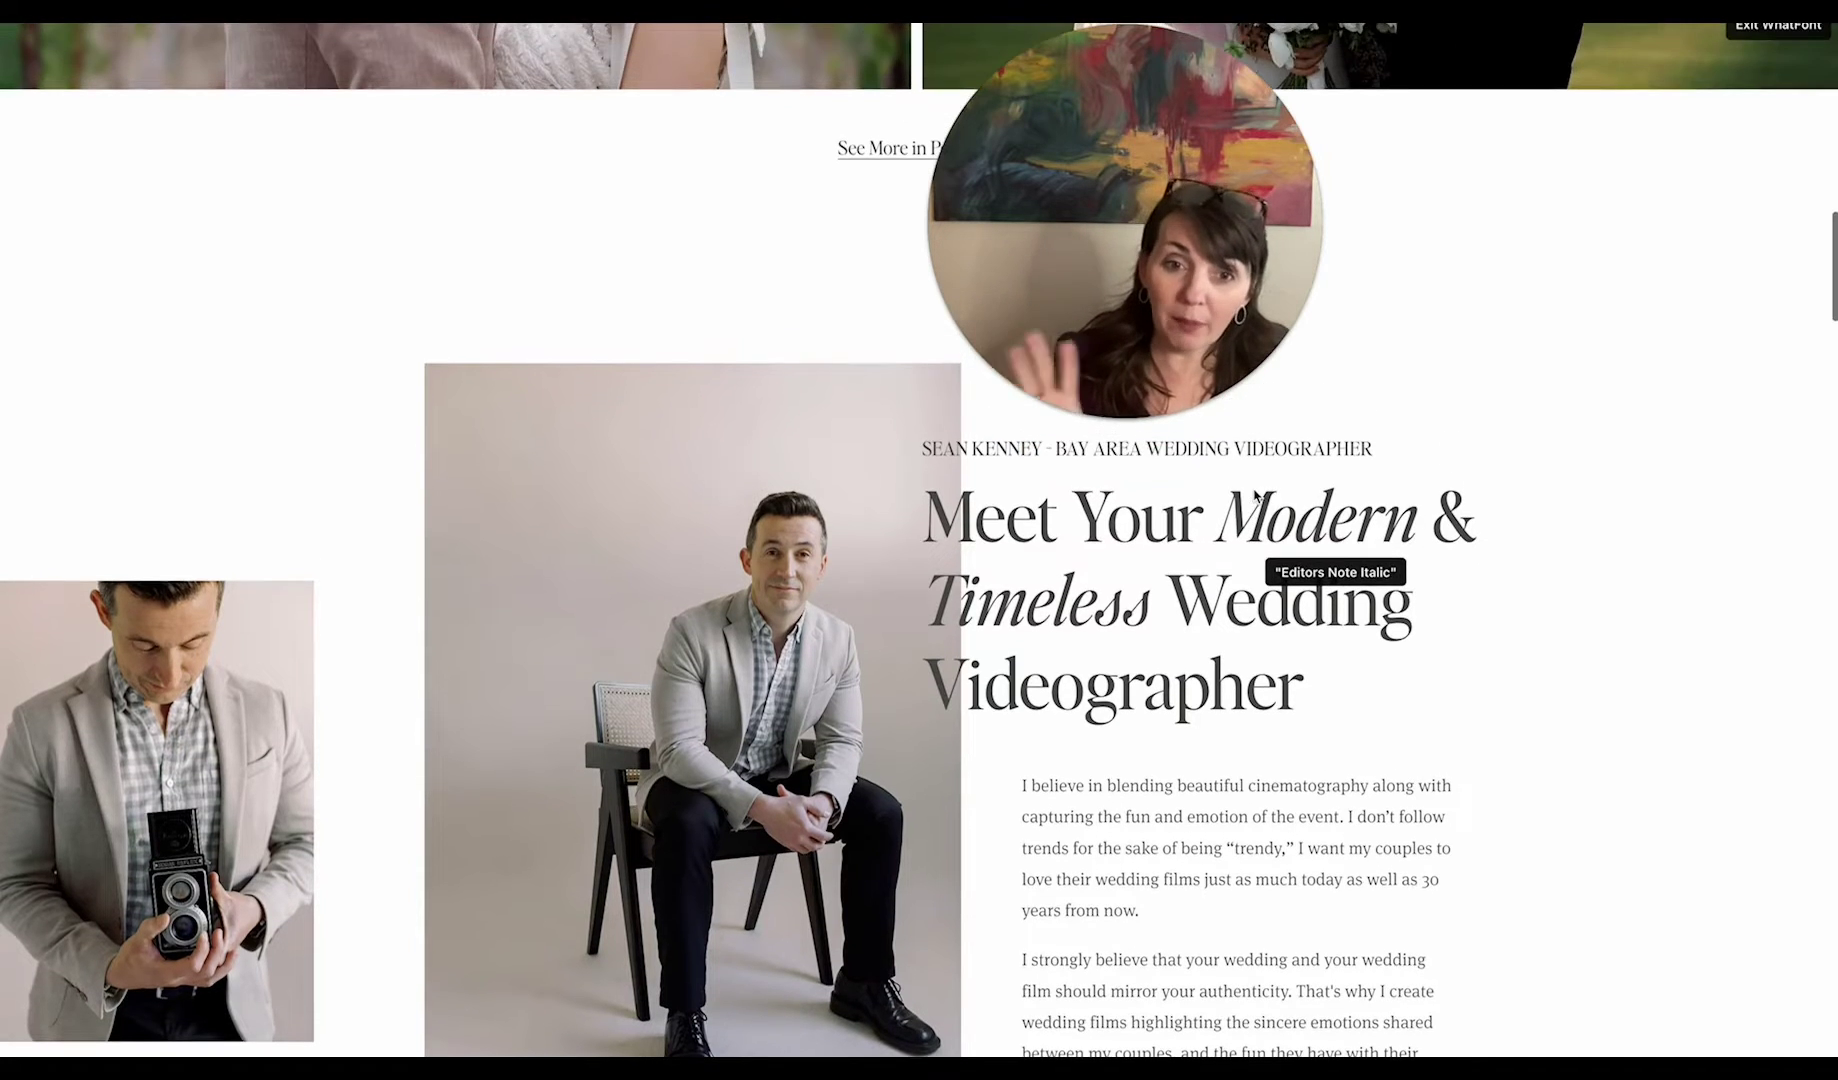
scroll(1255, 495, "up", 1)
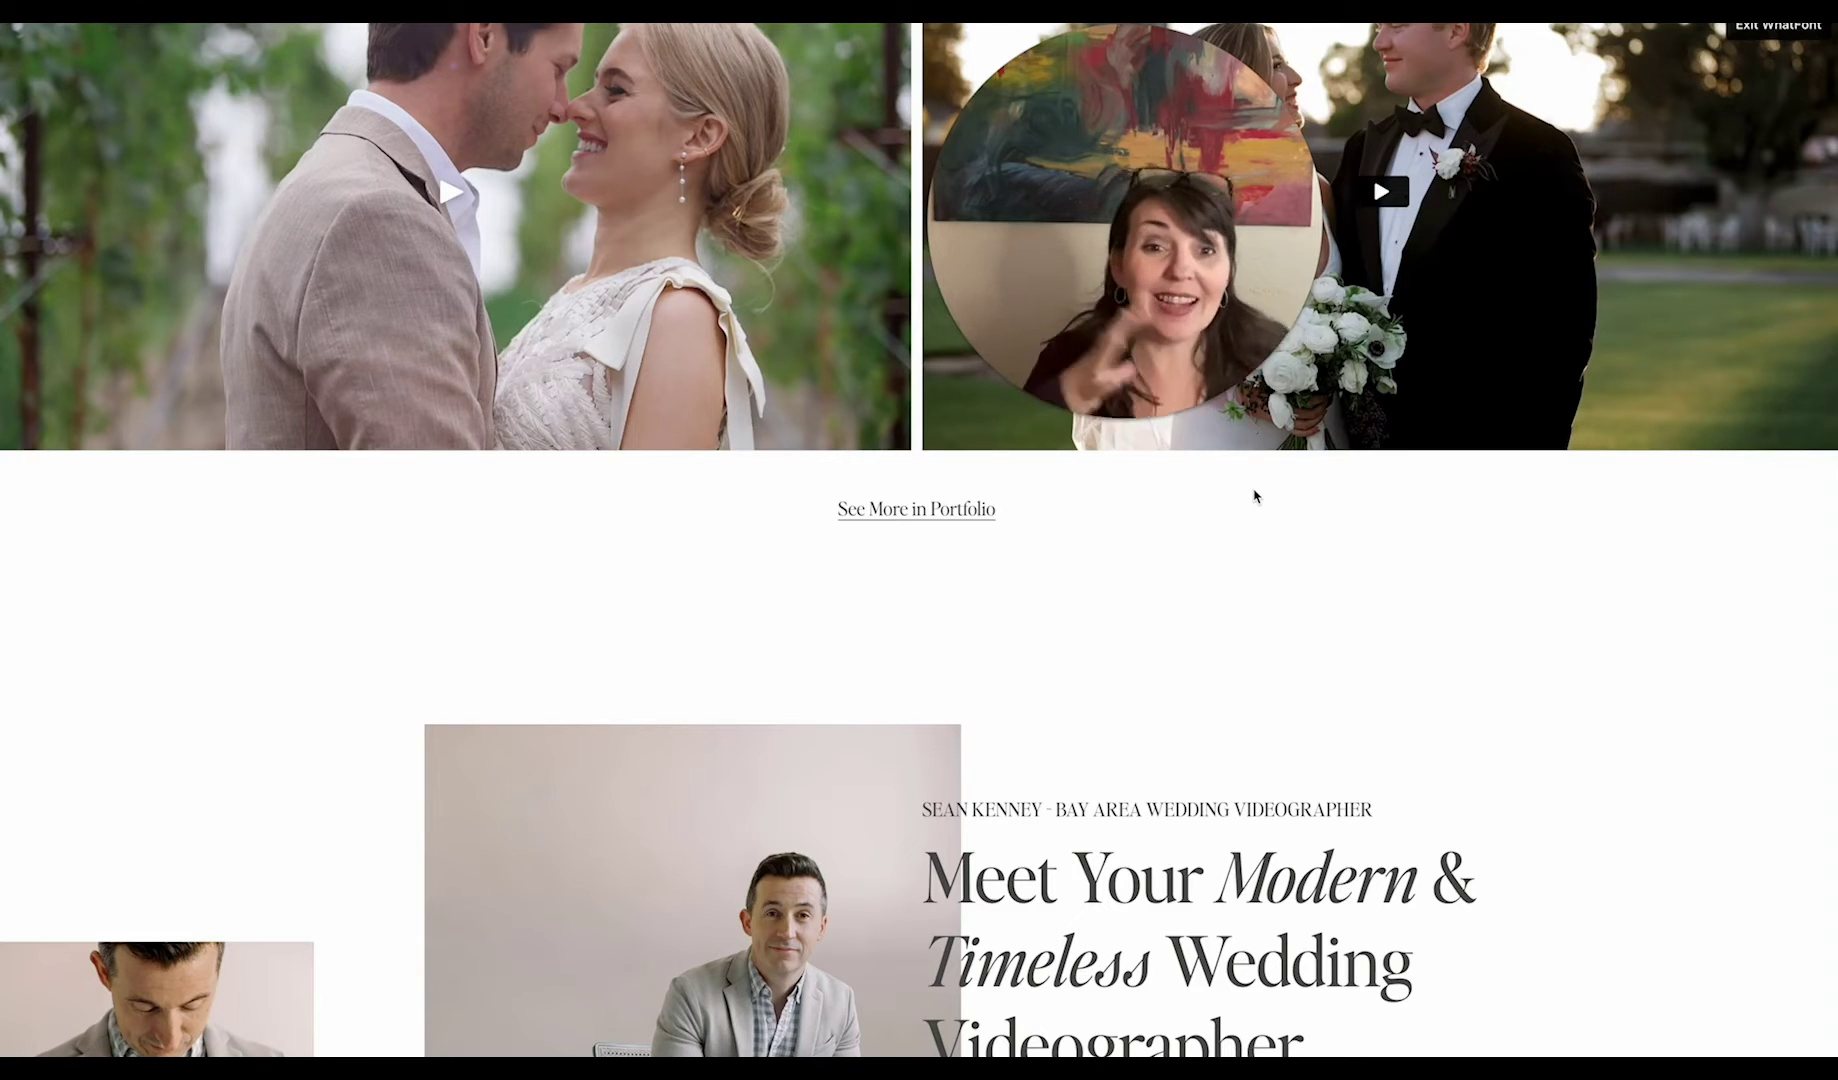
scroll(1255, 496, "down", 1)
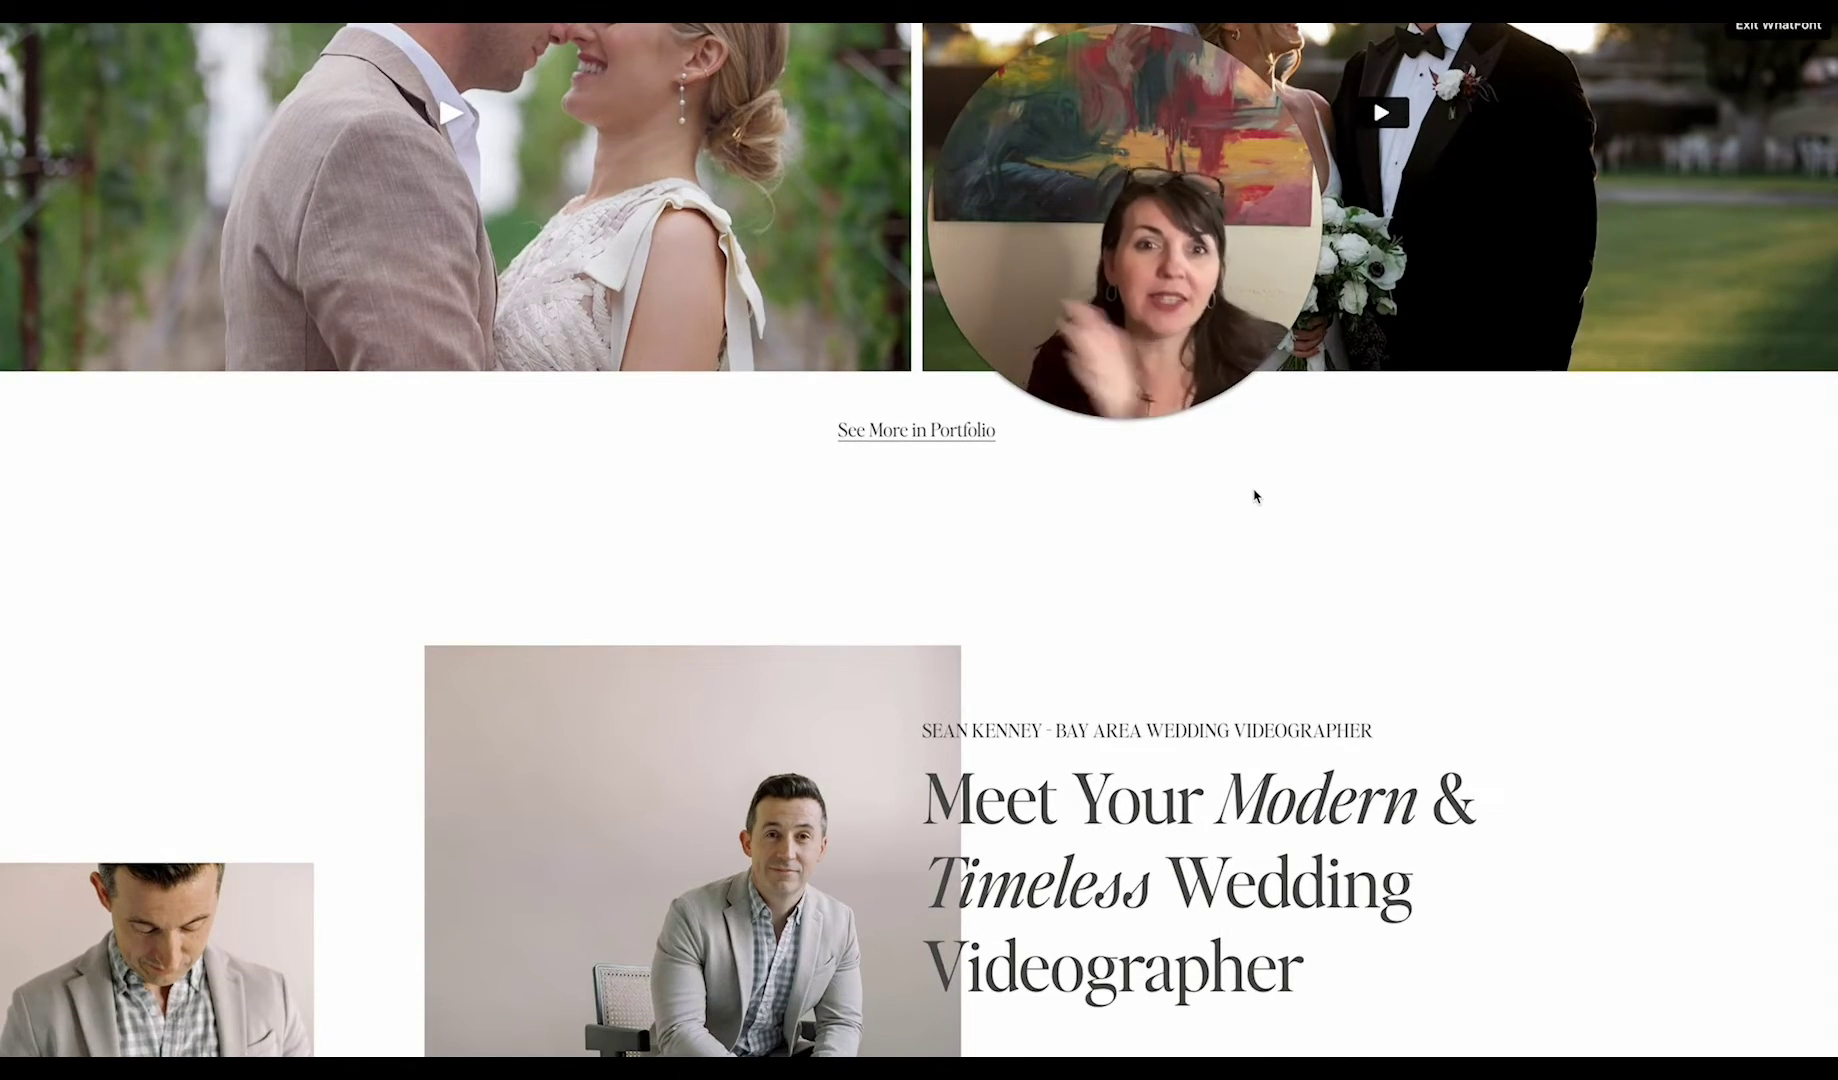
scroll(1255, 496, "down", 1)
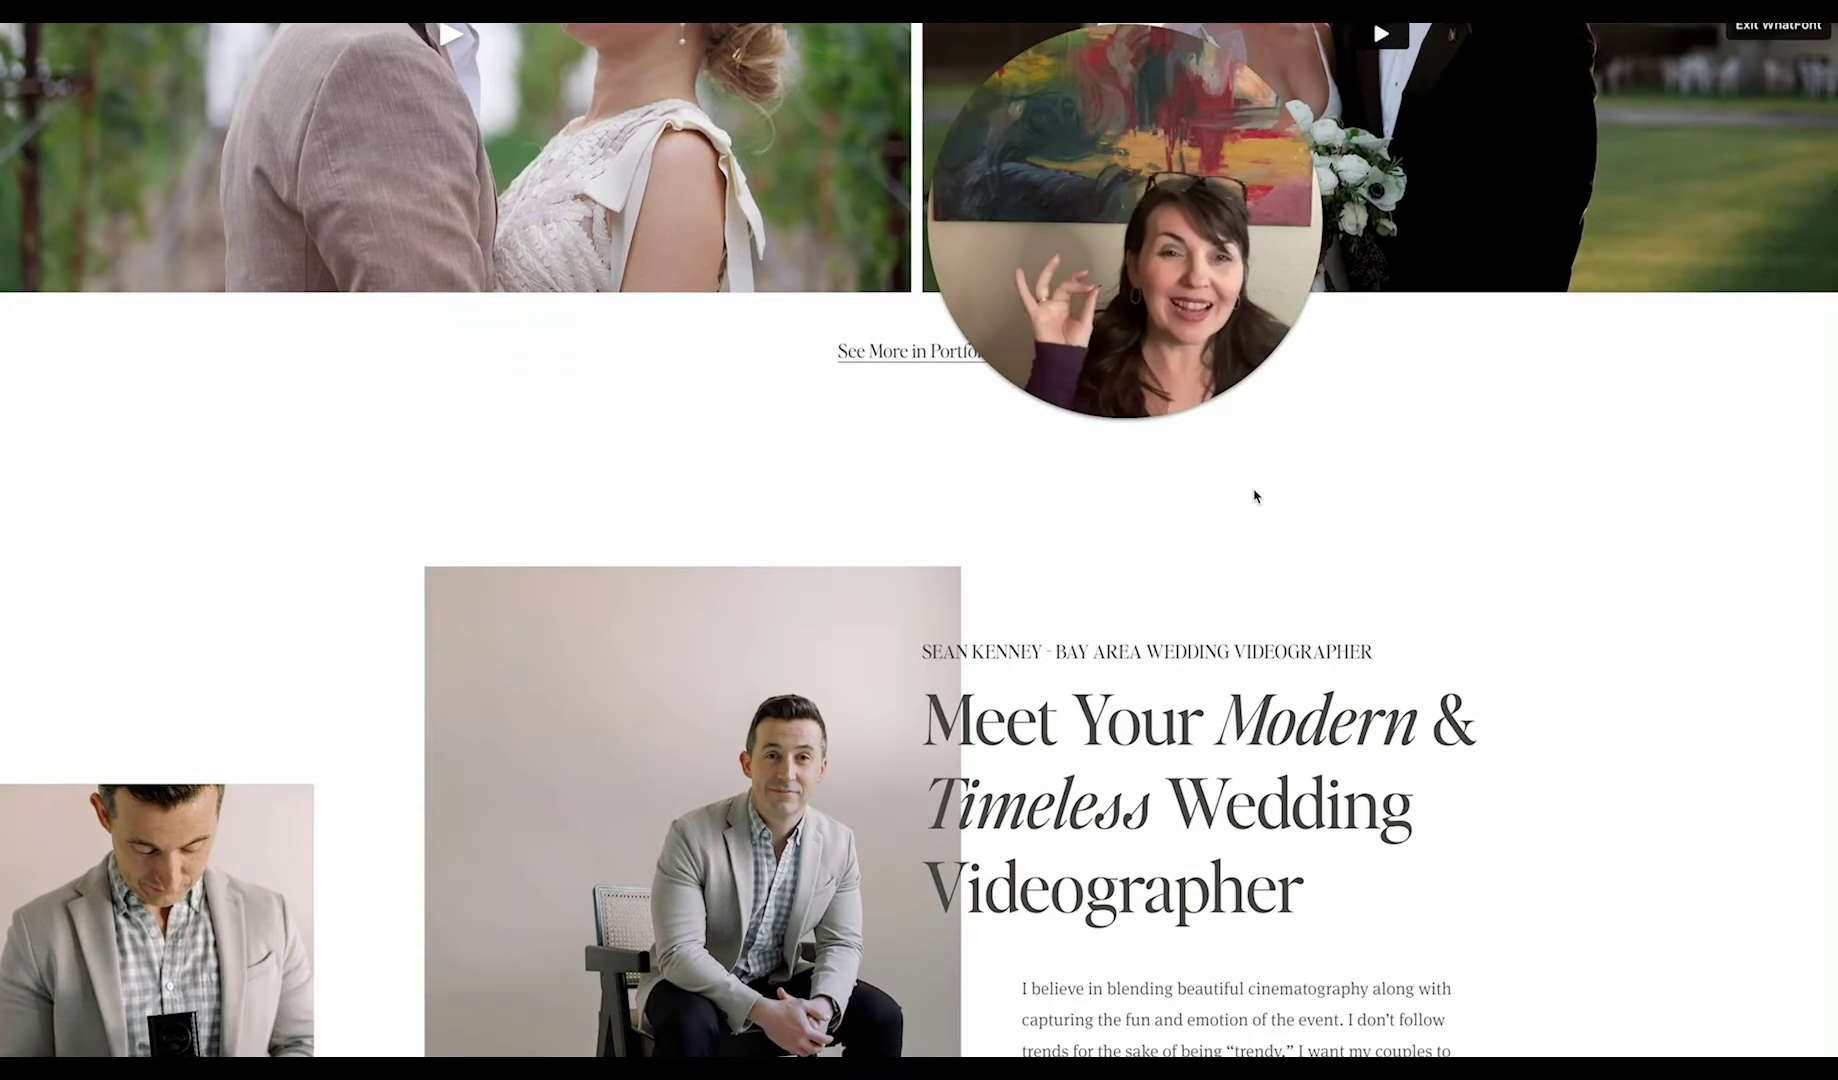
scroll(1255, 496, "down", 1)
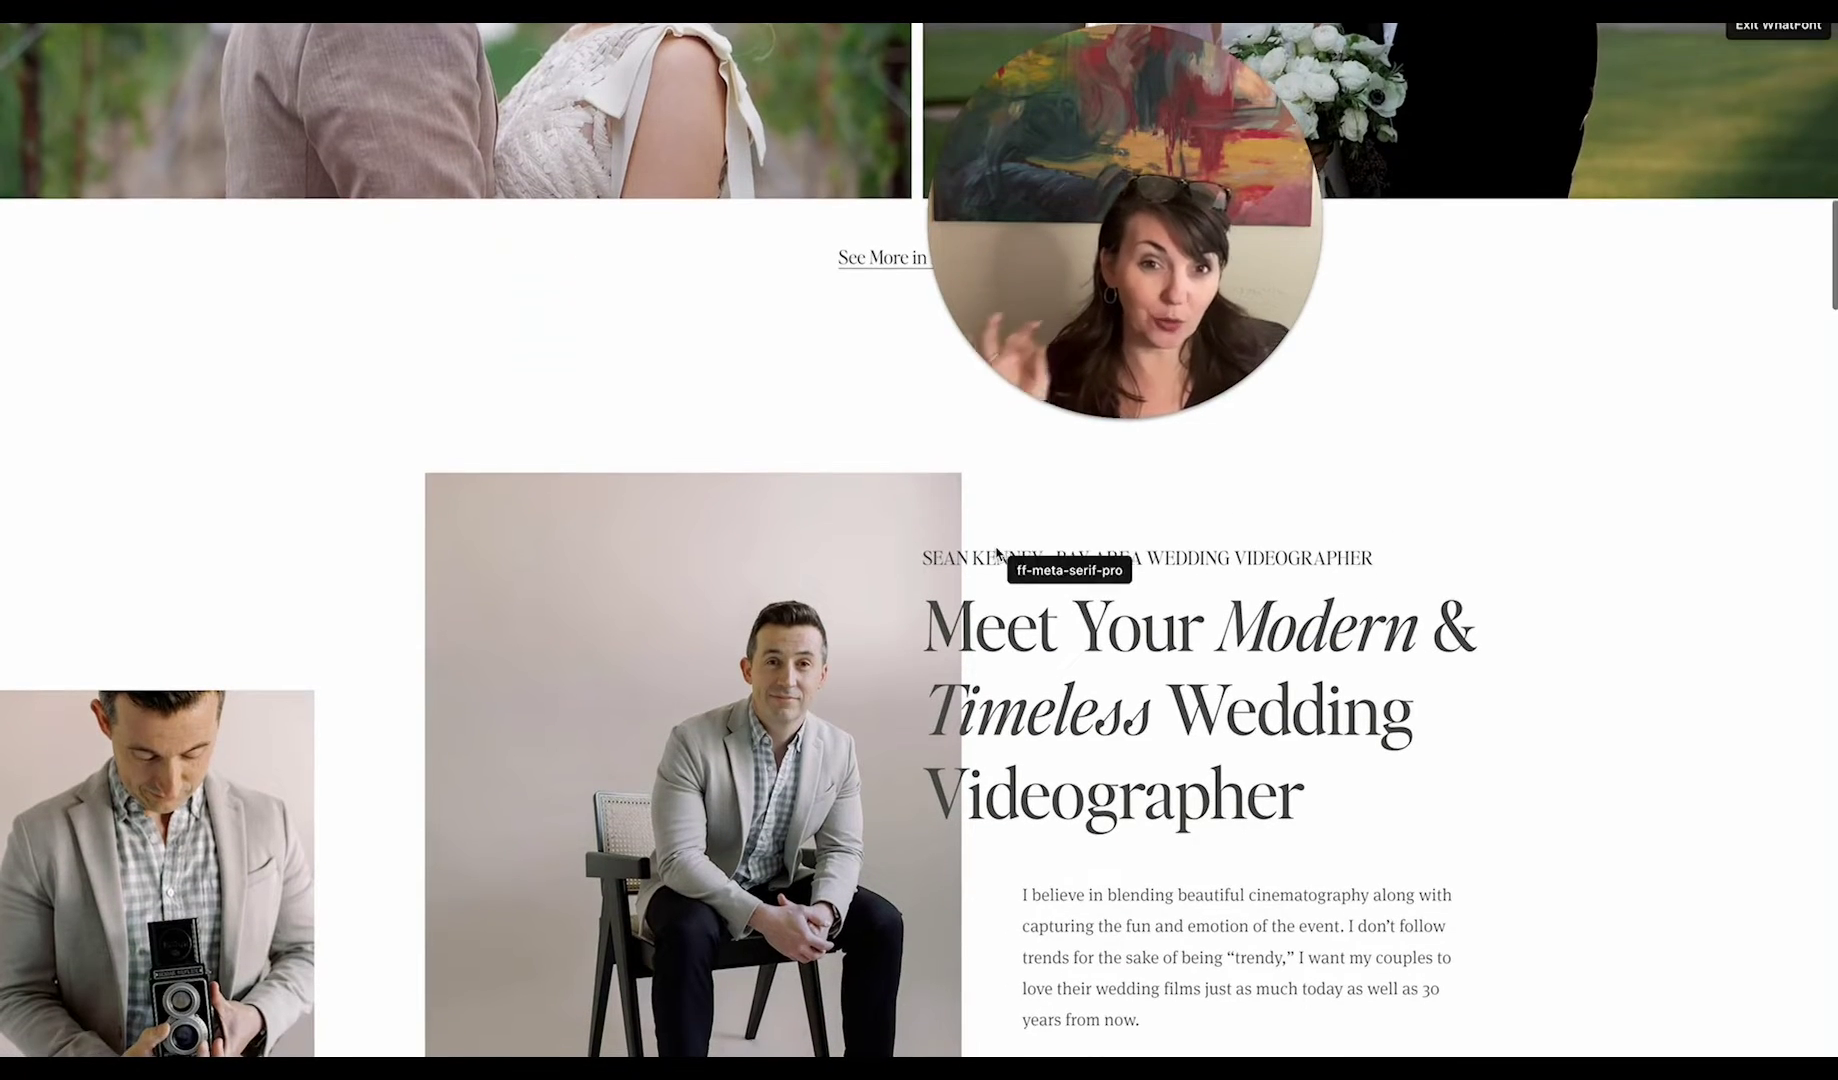
scroll(1076, 598, "down", 1)
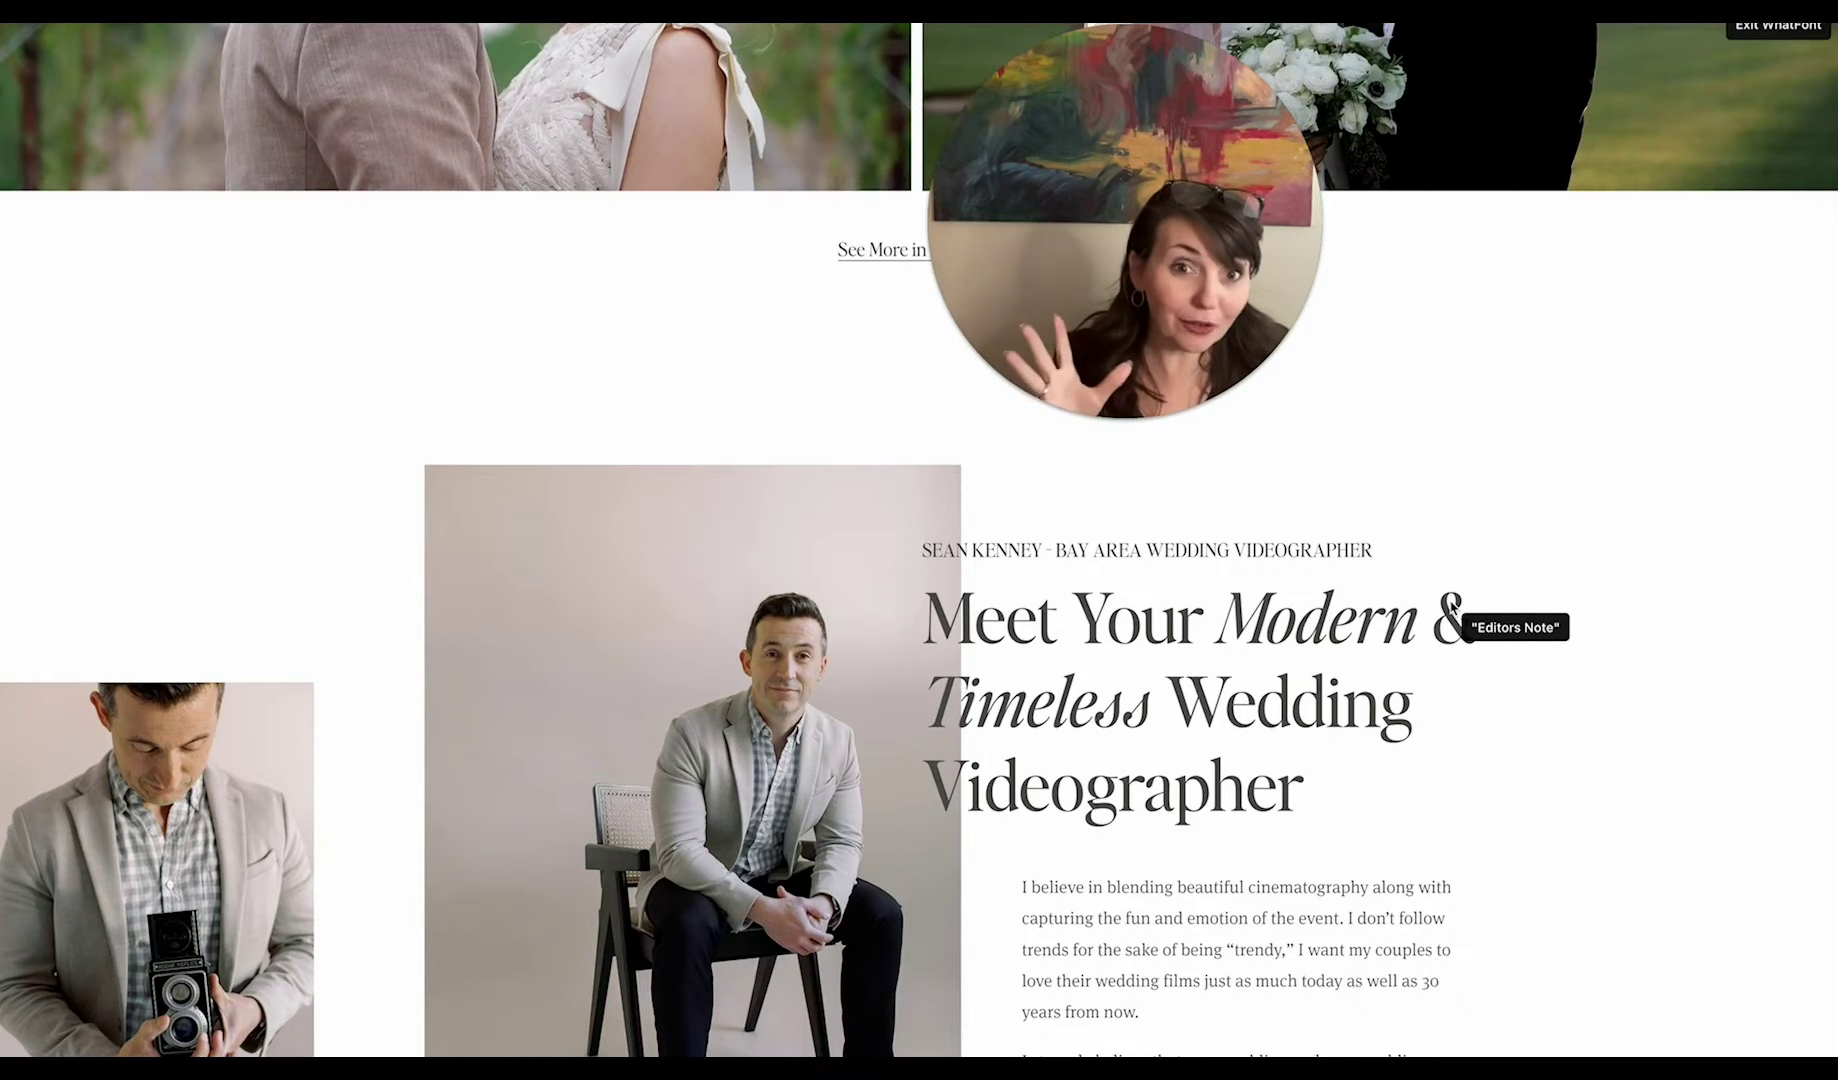
scroll(1452, 606, "down", 1)
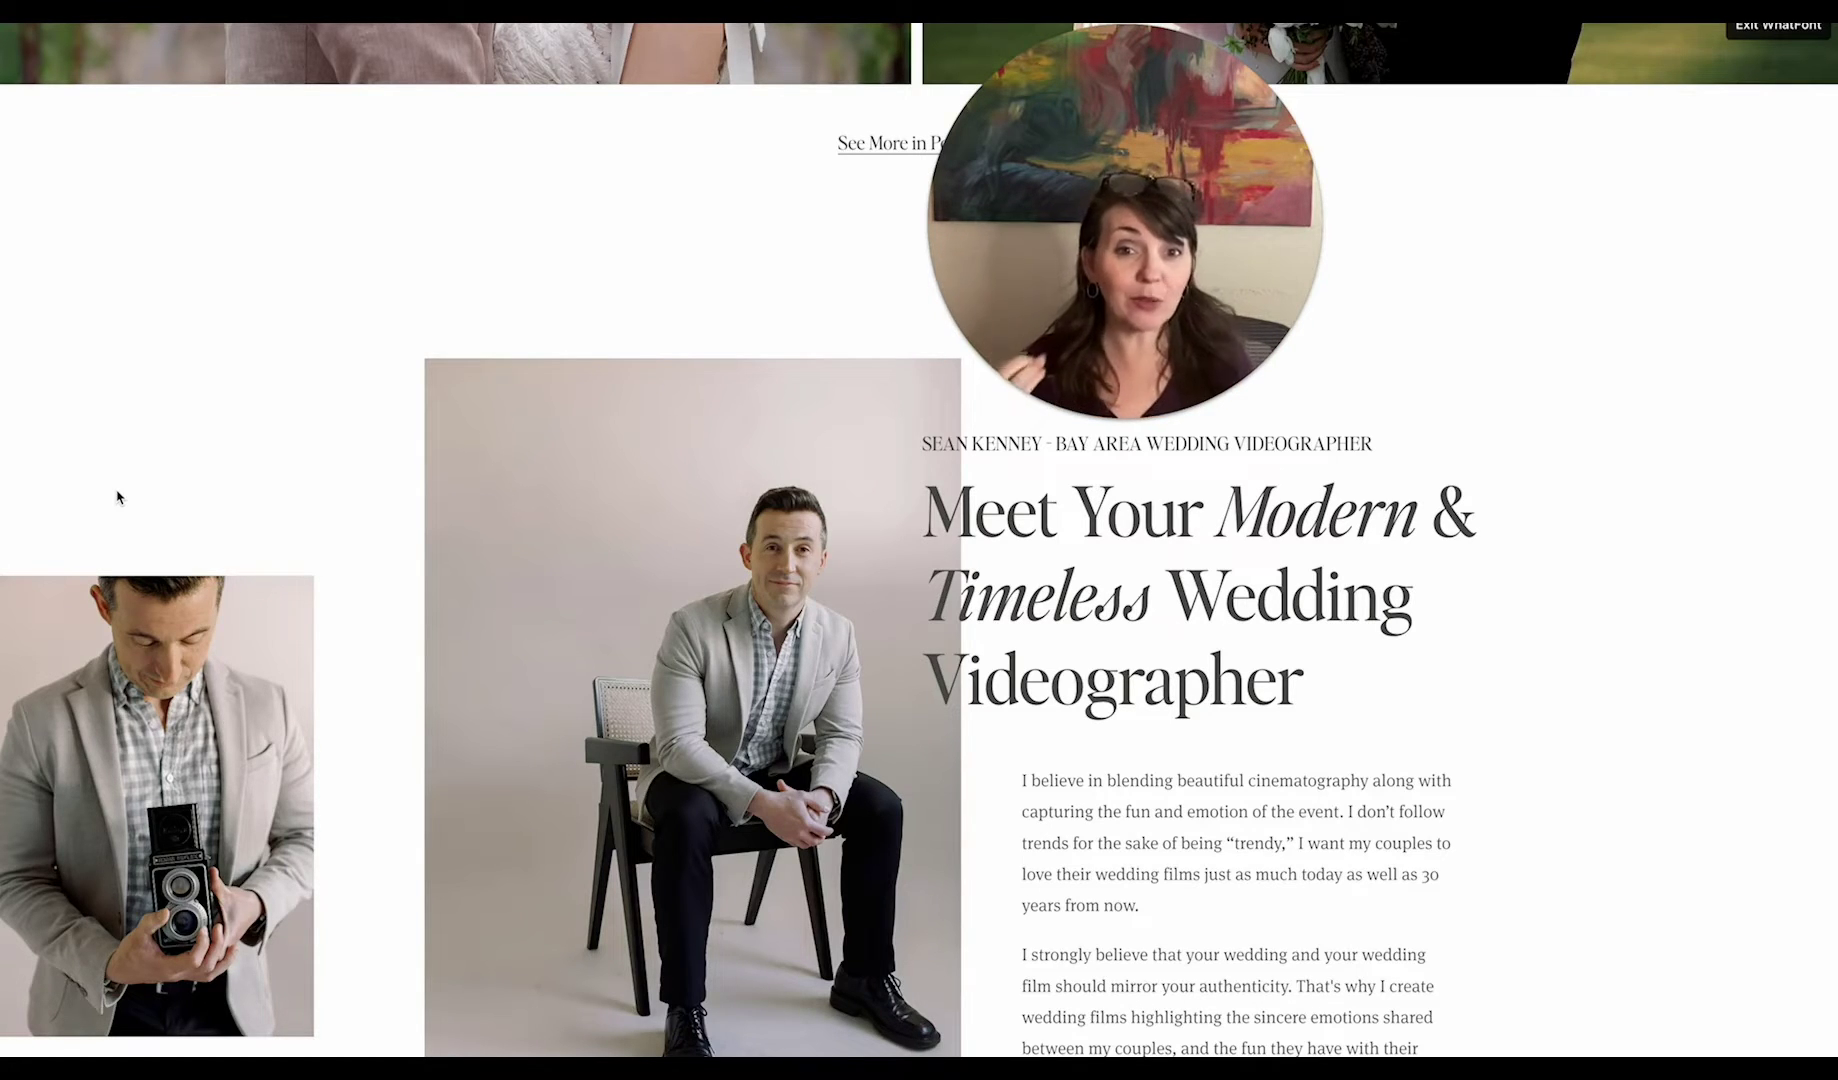
scroll(117, 497, "down", 2)
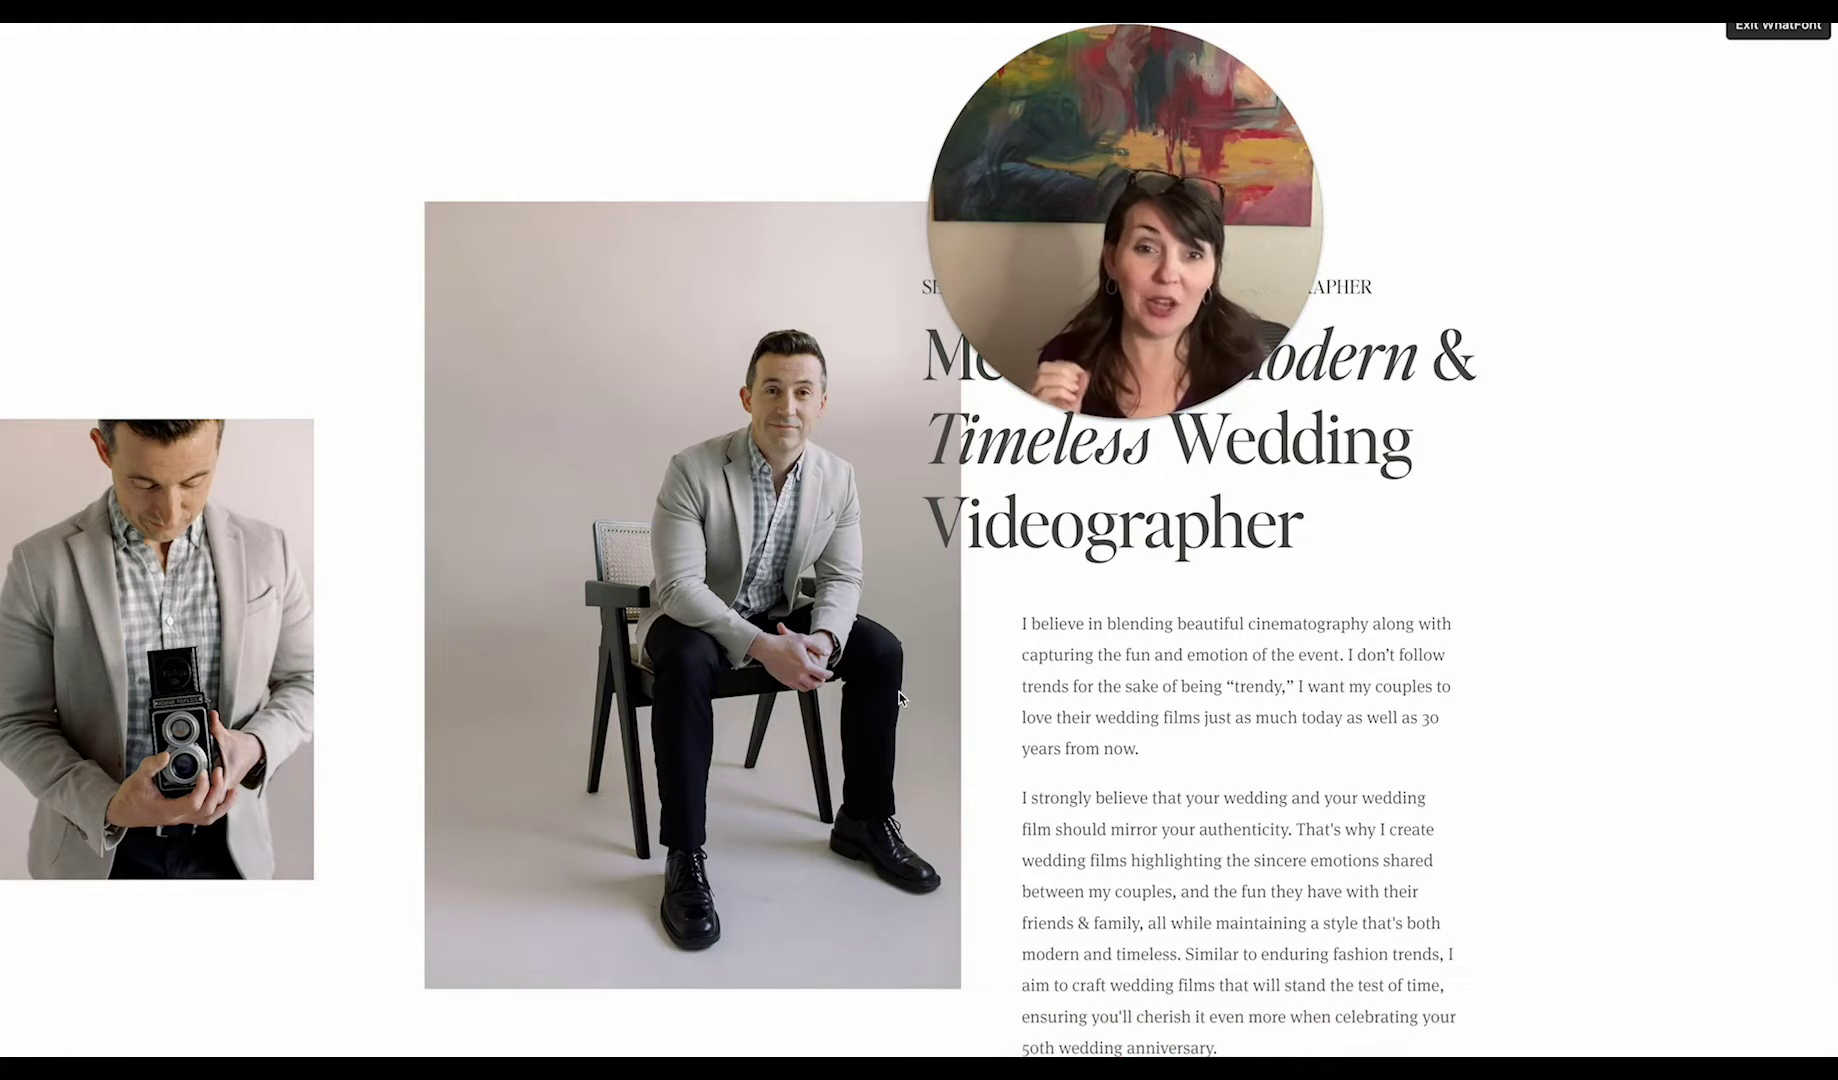
scroll(899, 697, "down", 5)
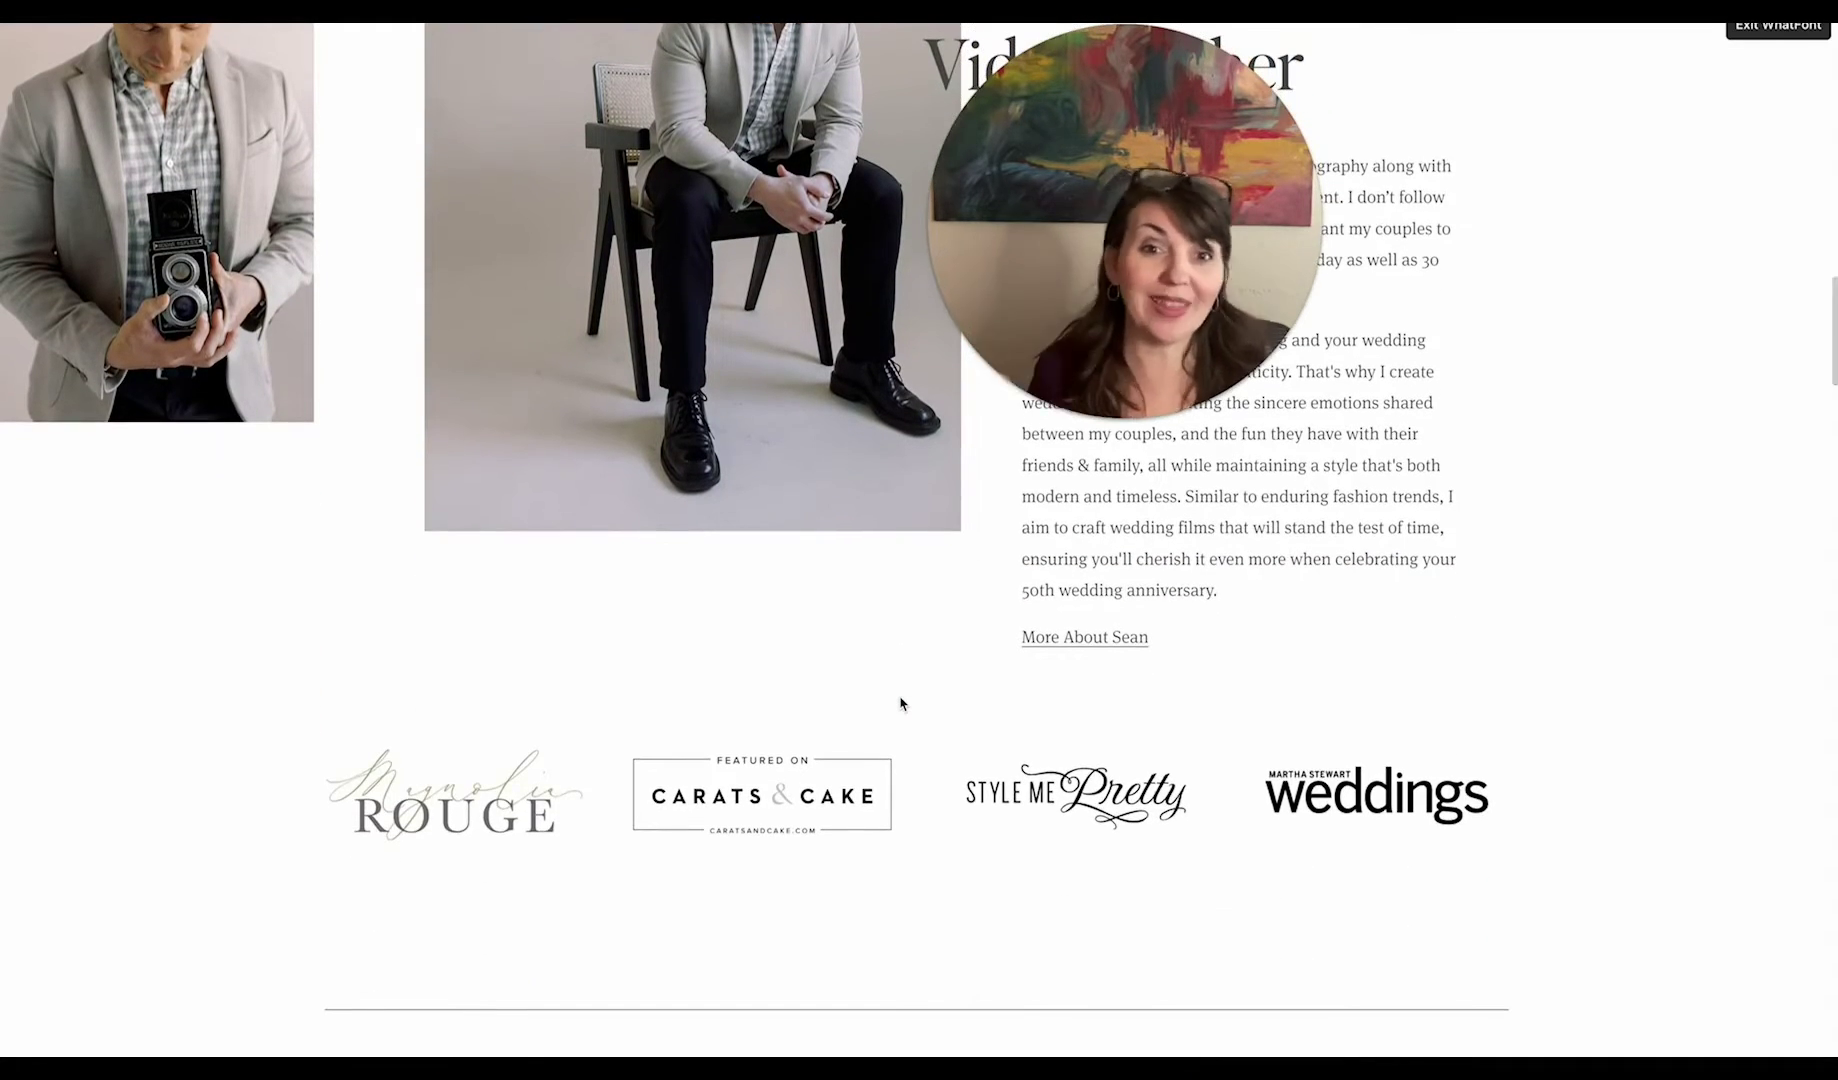
scroll(899, 700, "down", 2)
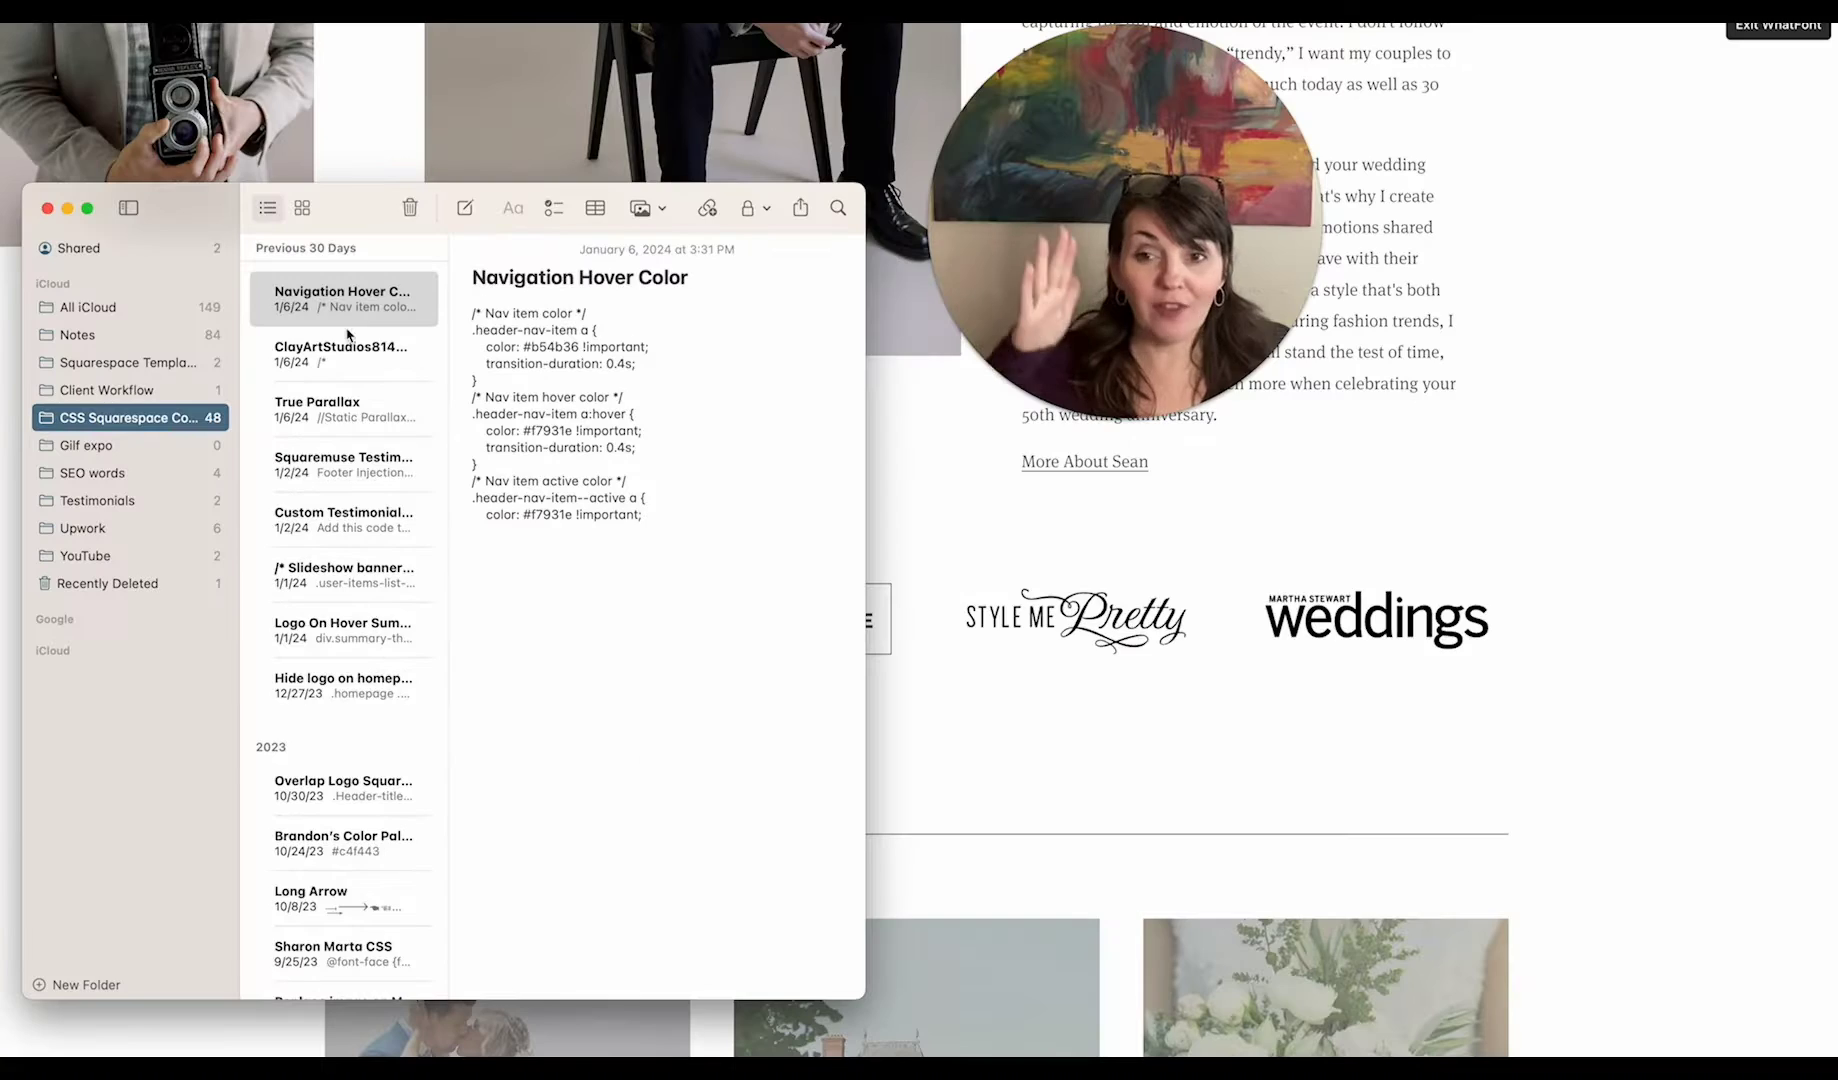
Review the Custom Fonts Squarespace CSS note in Notes, then close the Notes window.
scroll(351, 459, "down", 10)
scroll(351, 459, "down", 15)
scroll(351, 459, "down", 8)
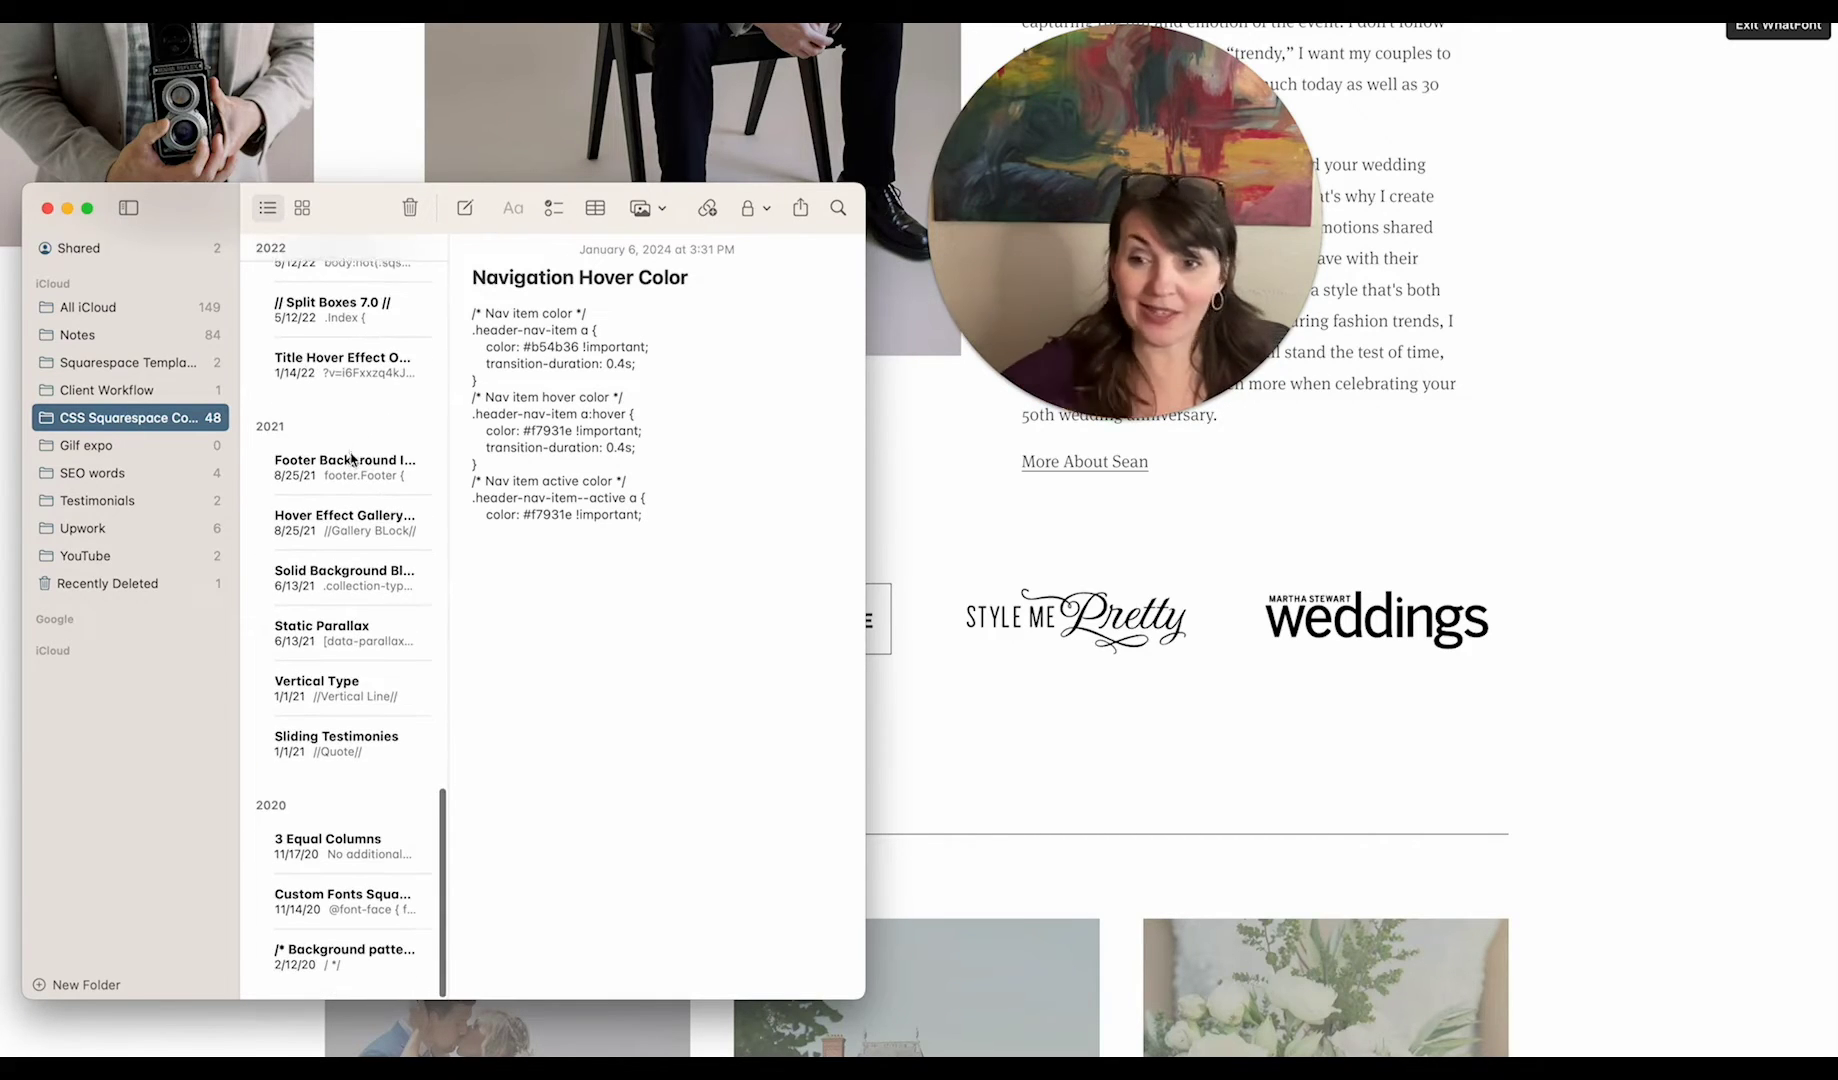
left_click(345, 906)
left_click(345, 906)
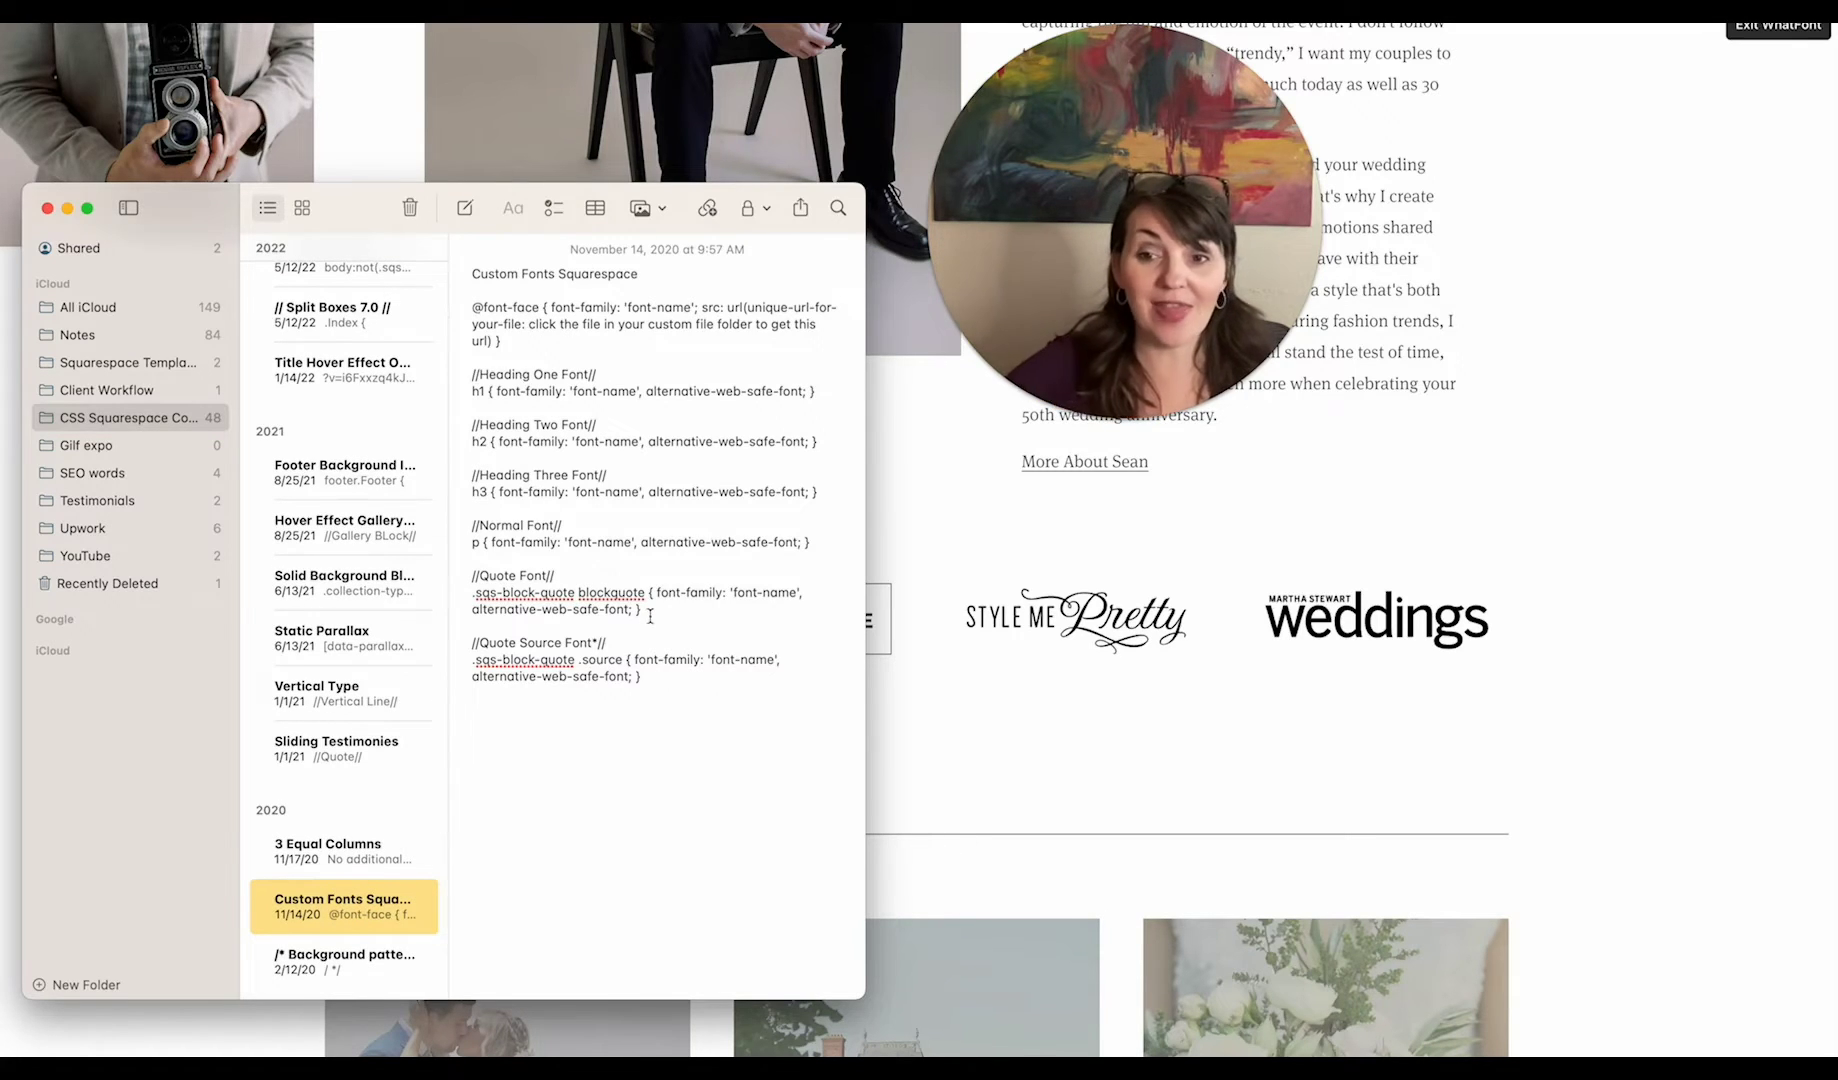
left_click(46, 209)
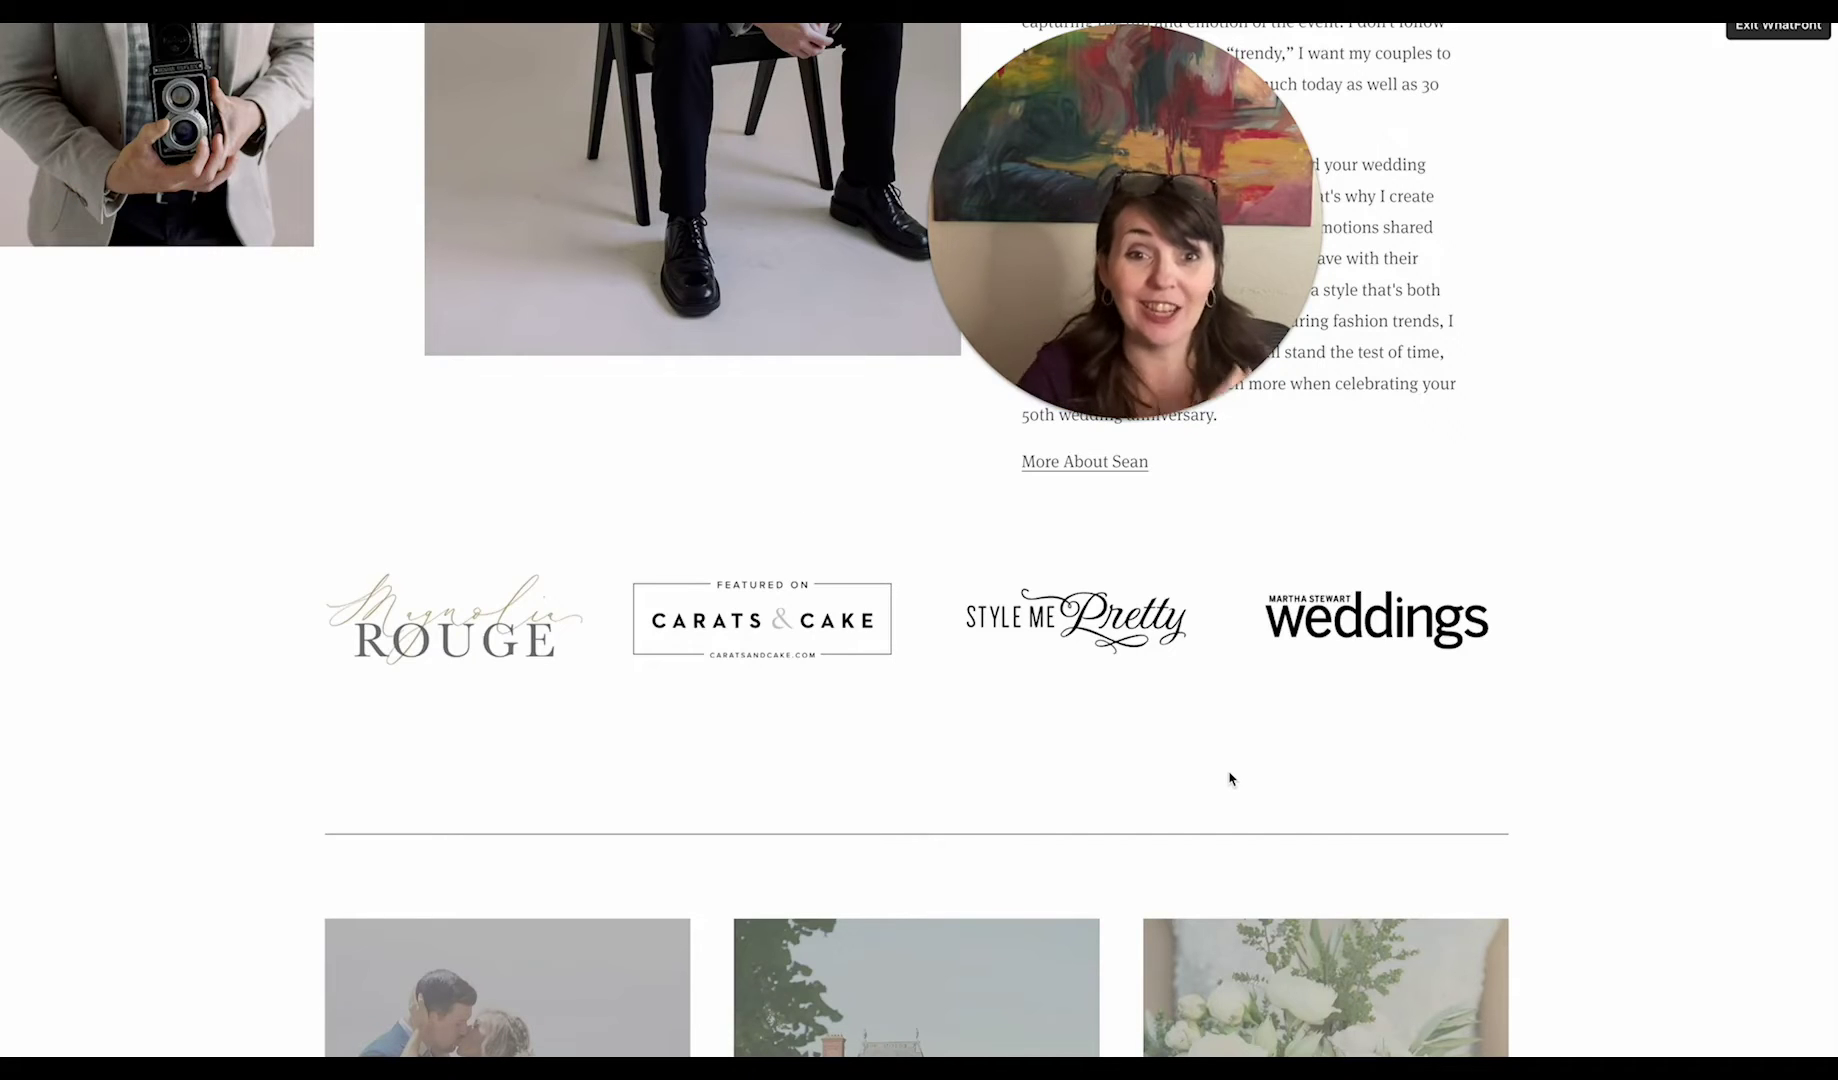
Return to the Squarespace editor and open the Site Styles panel.
left_click(14, 467)
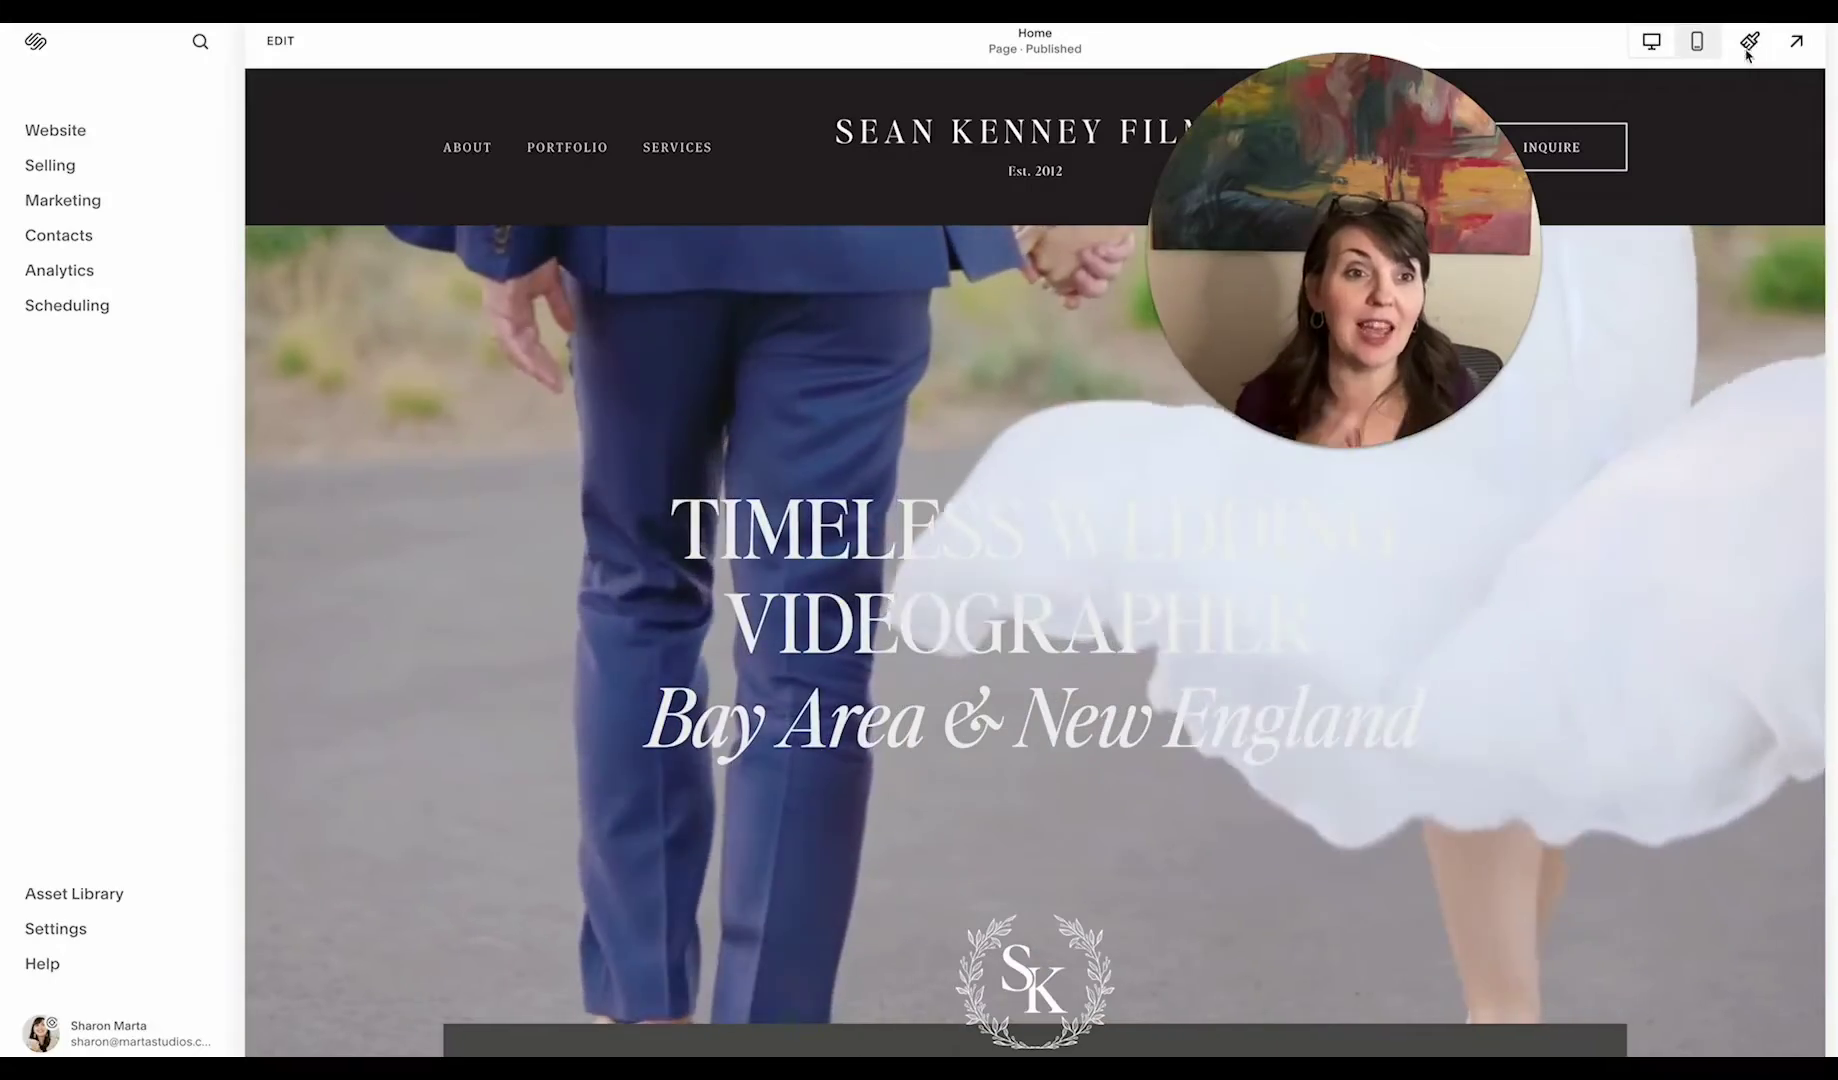
left_click(1752, 42)
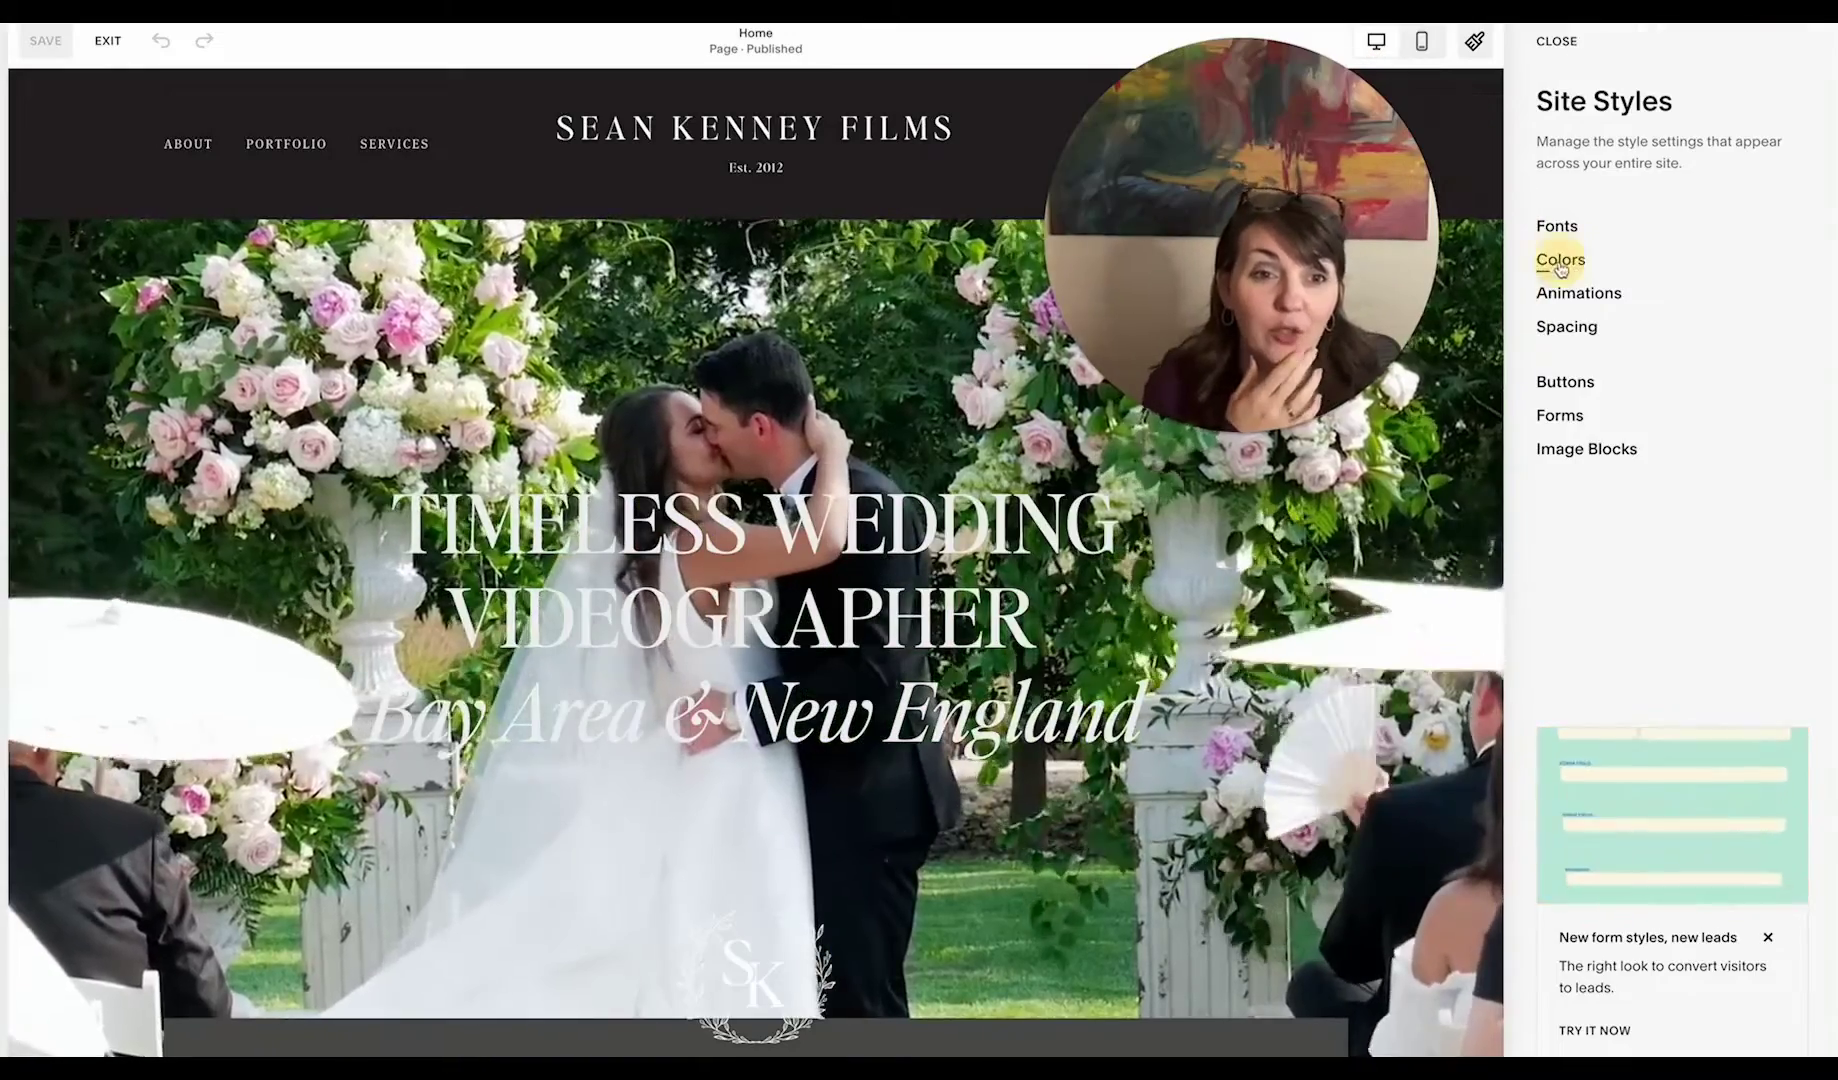
Inspect the site palette in the Colors Palette Editor, then return to the Colors panel.
left_click(1560, 261)
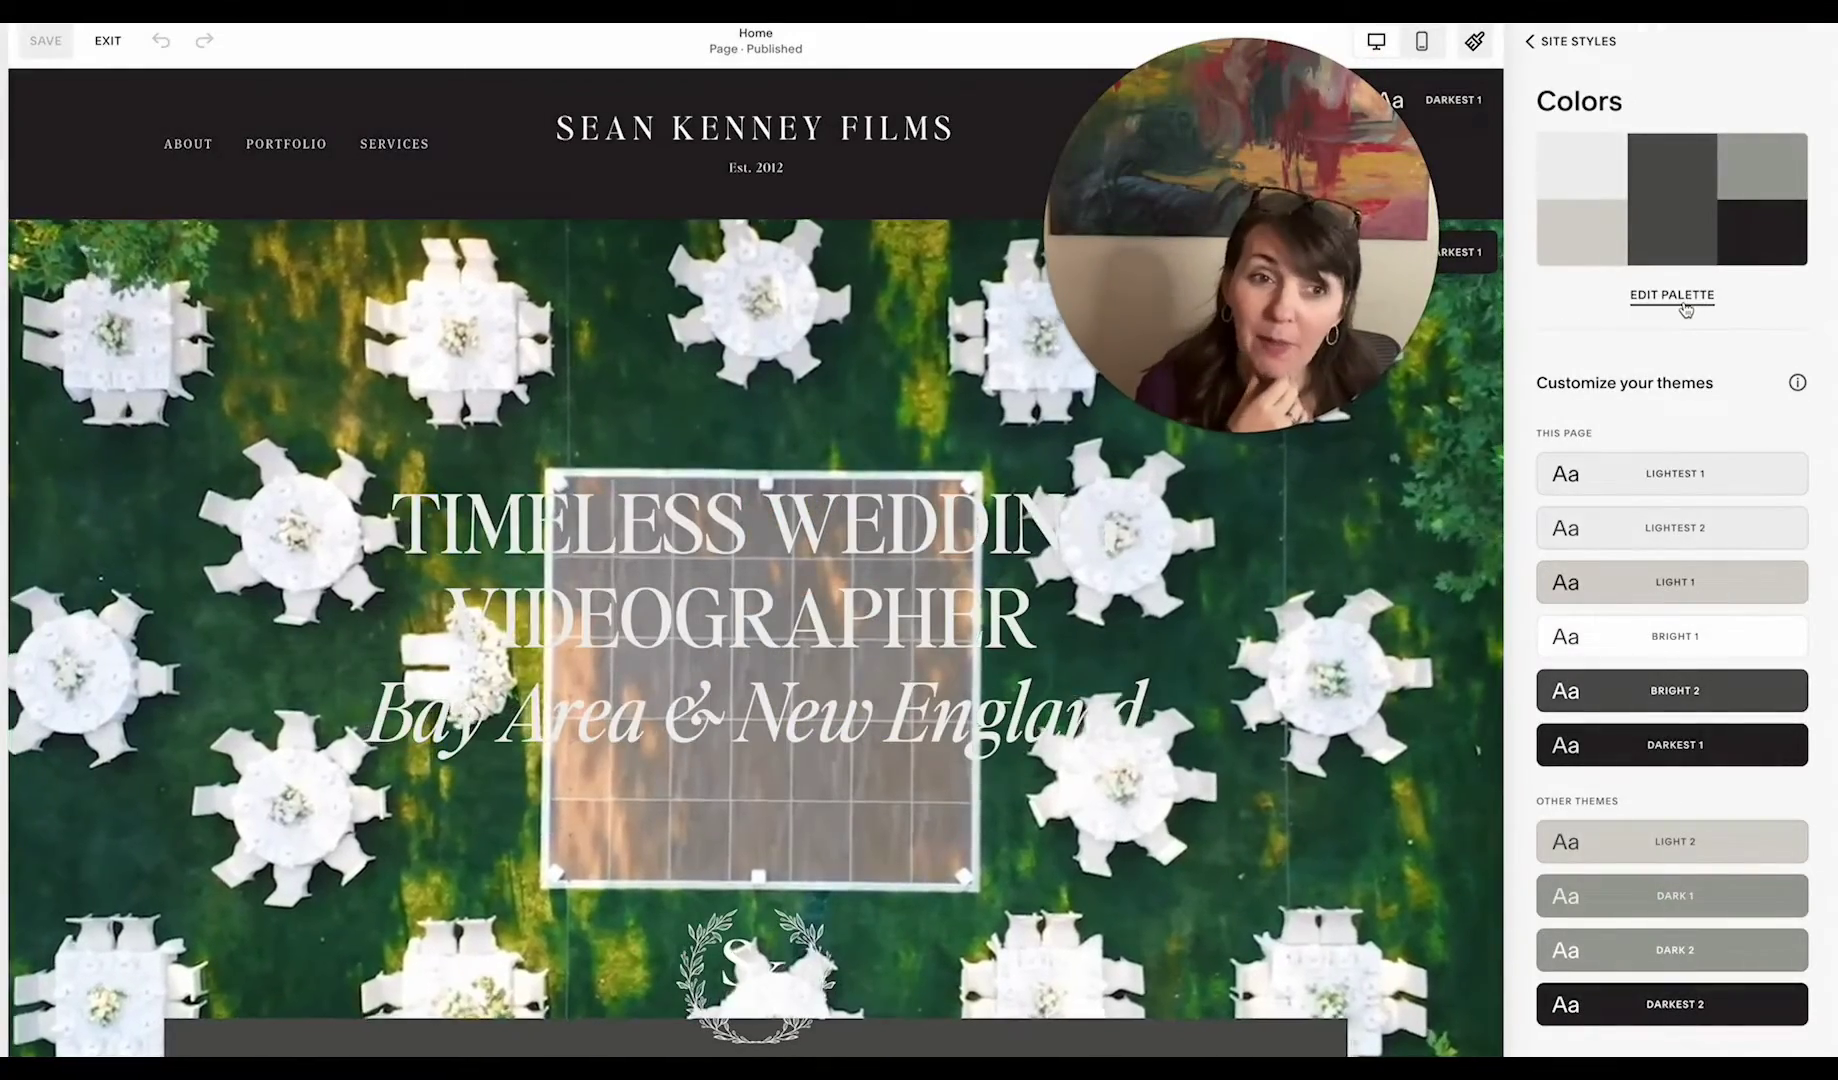
left_click(1684, 305)
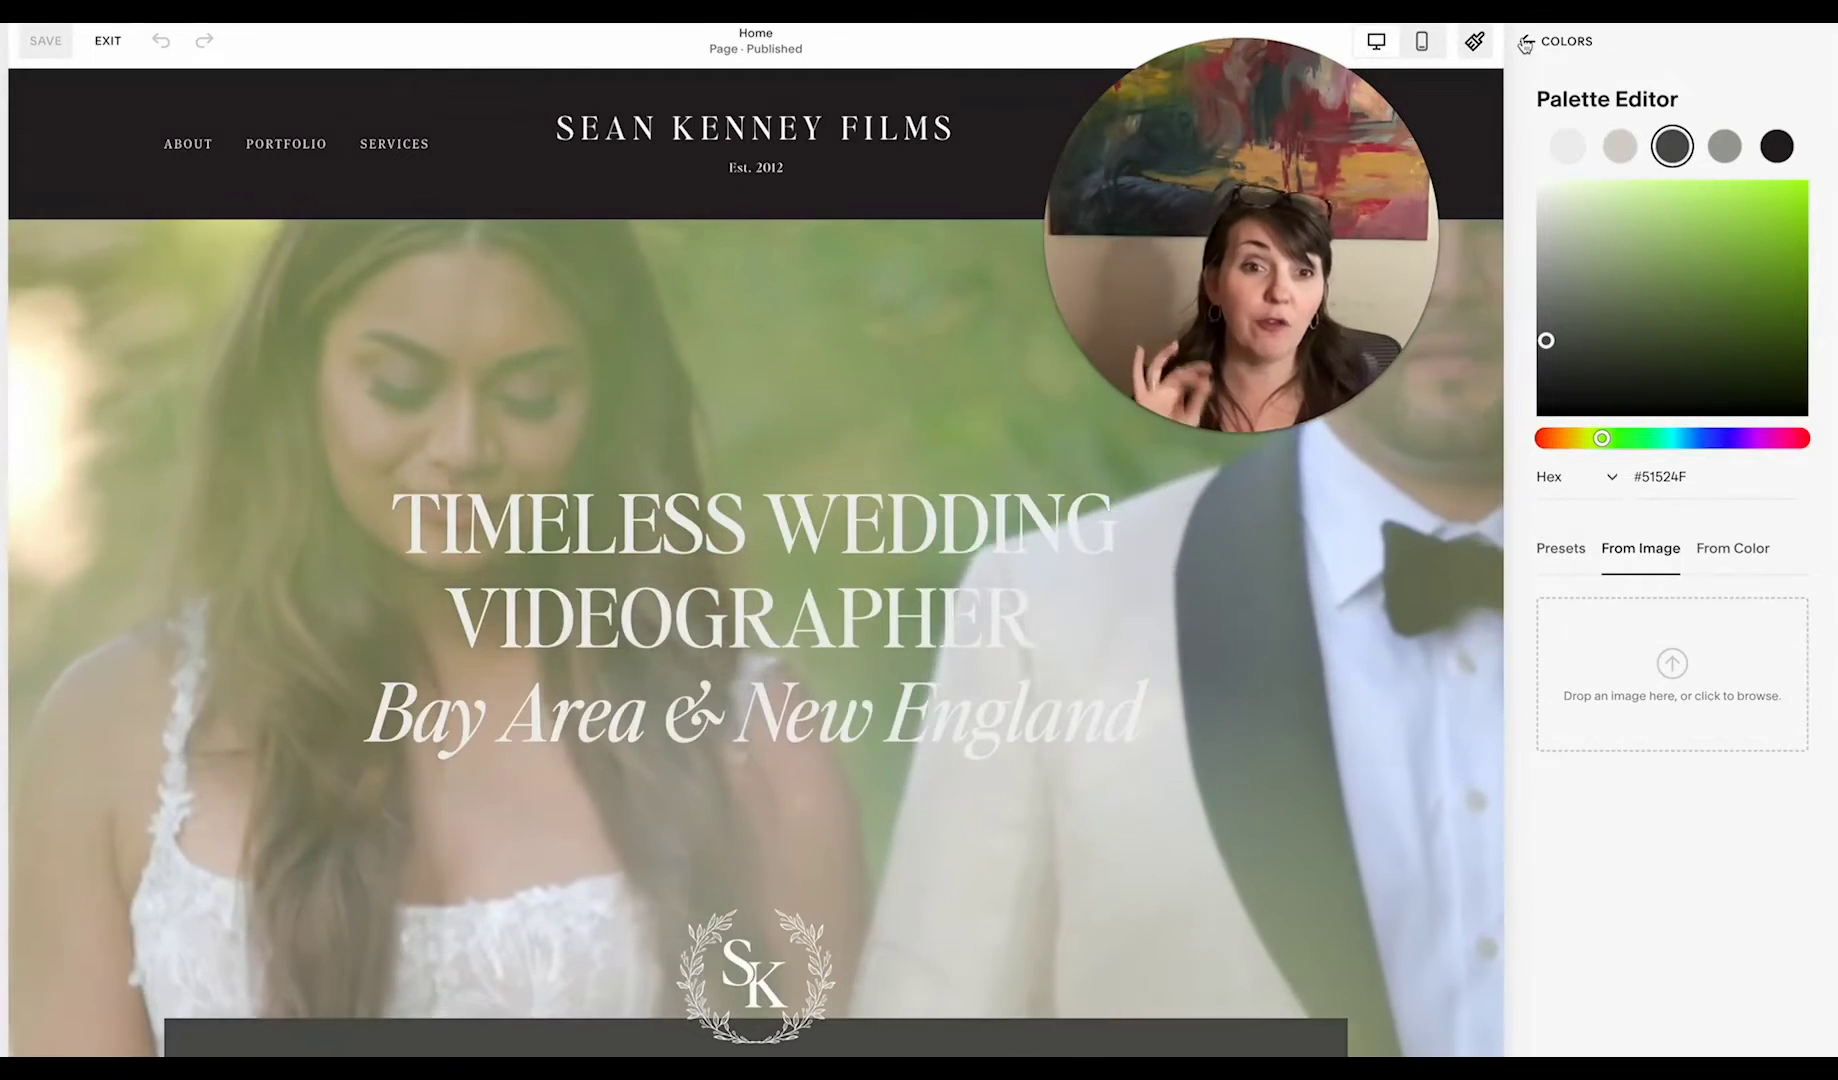
left_click(1524, 44)
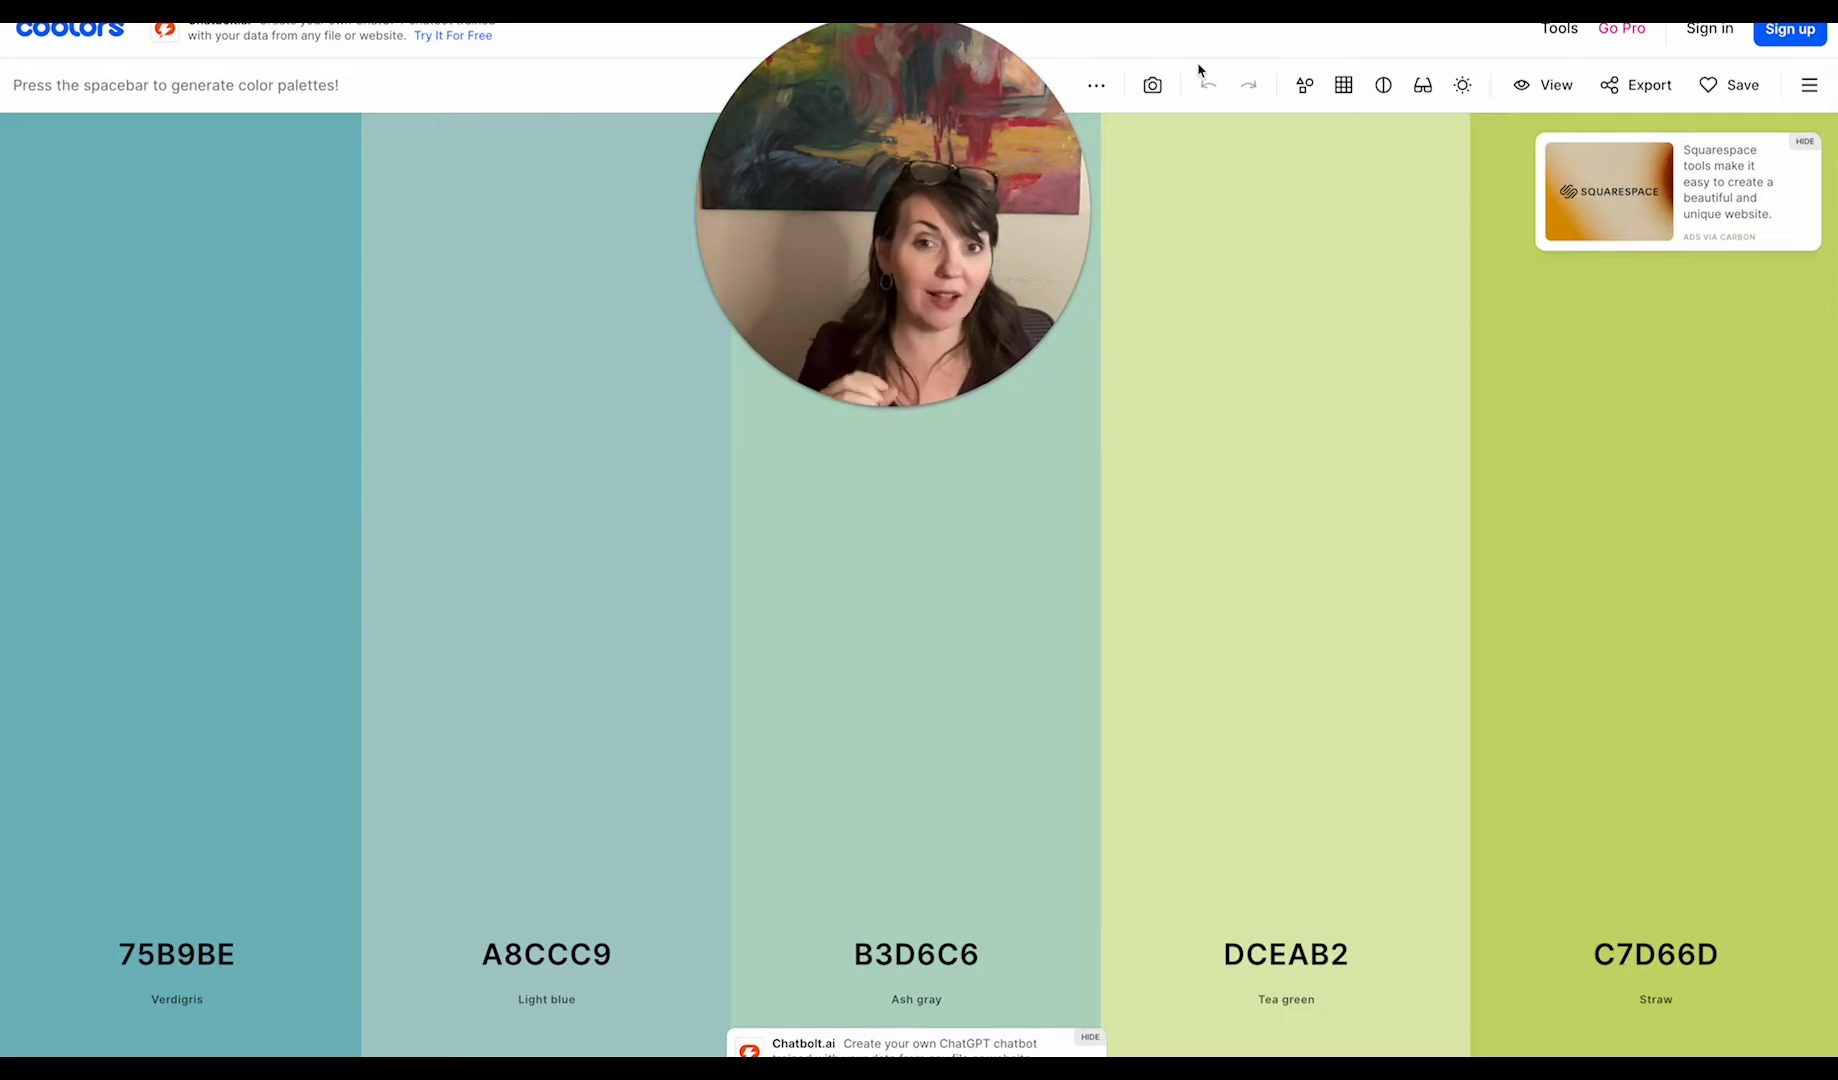
Build a Coolors palette from the wedding reception photo, checking 897F7A and resampling the first swatch.
left_click(1153, 88)
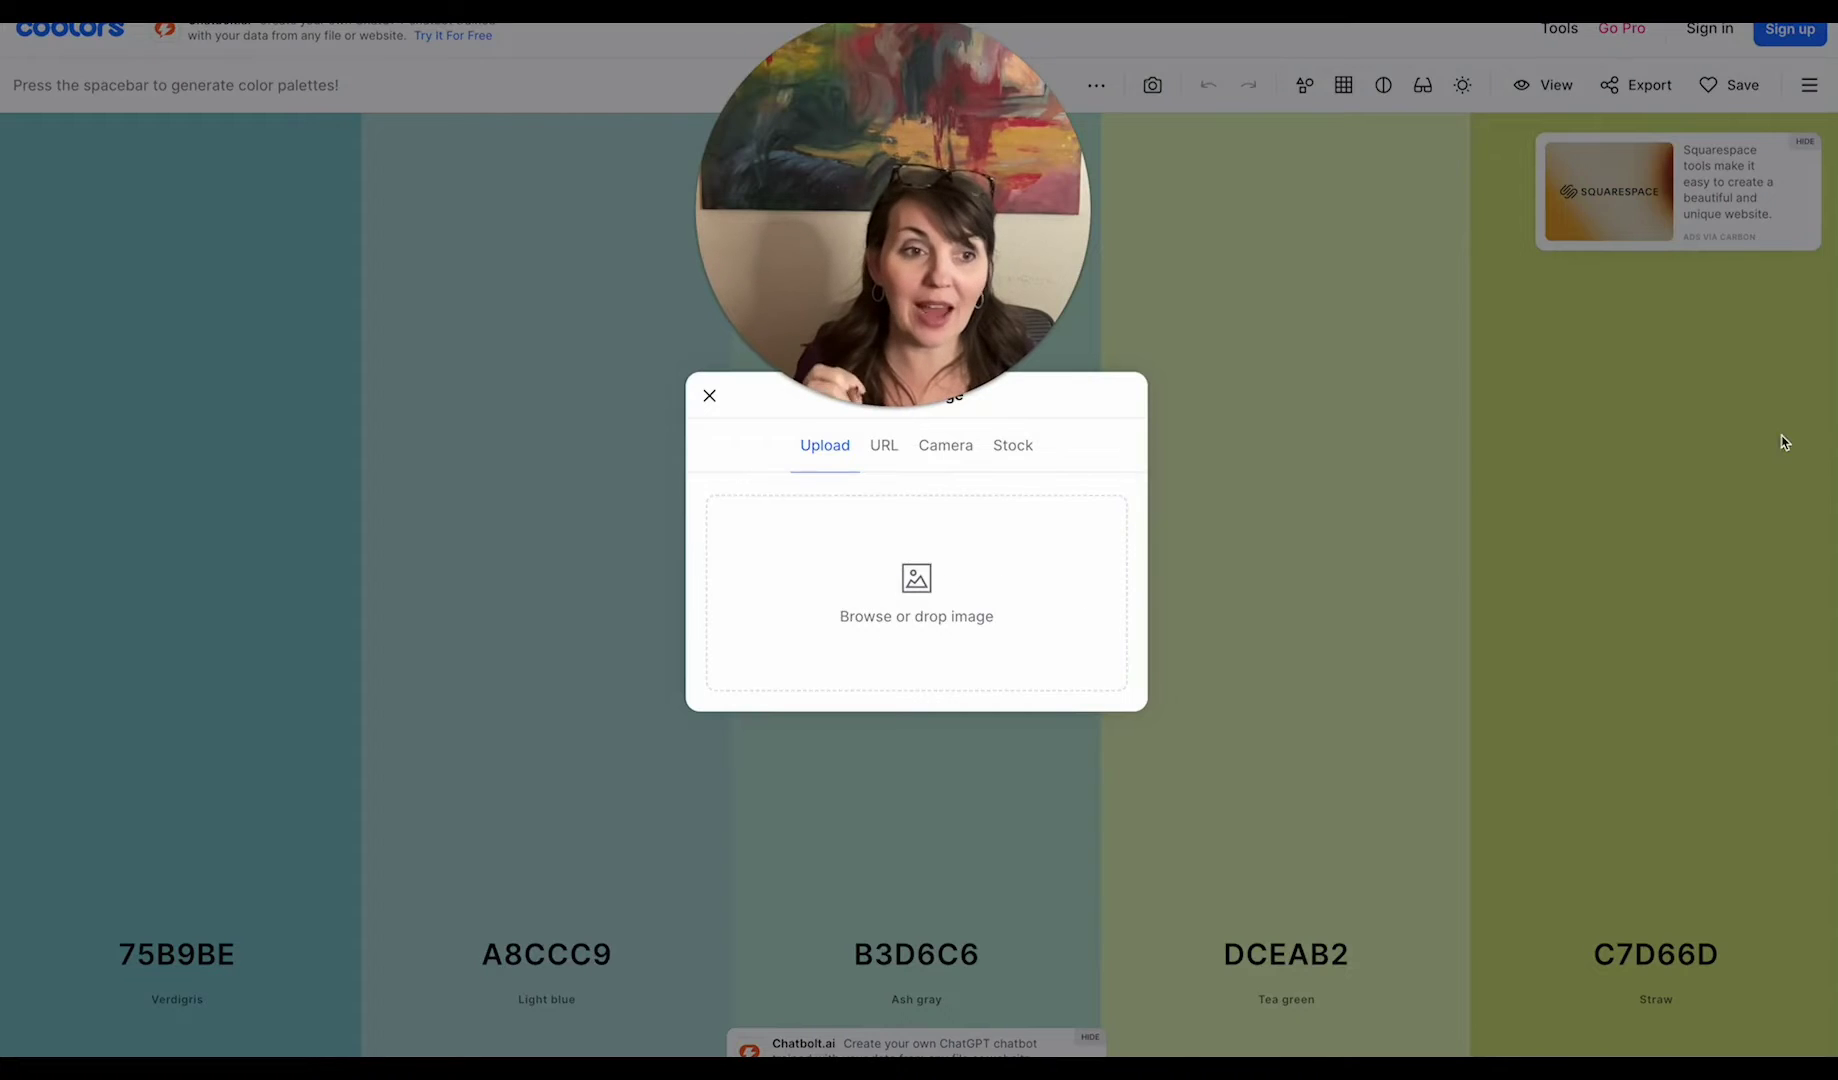
left_click_drag(745, 330, 1180, 342)
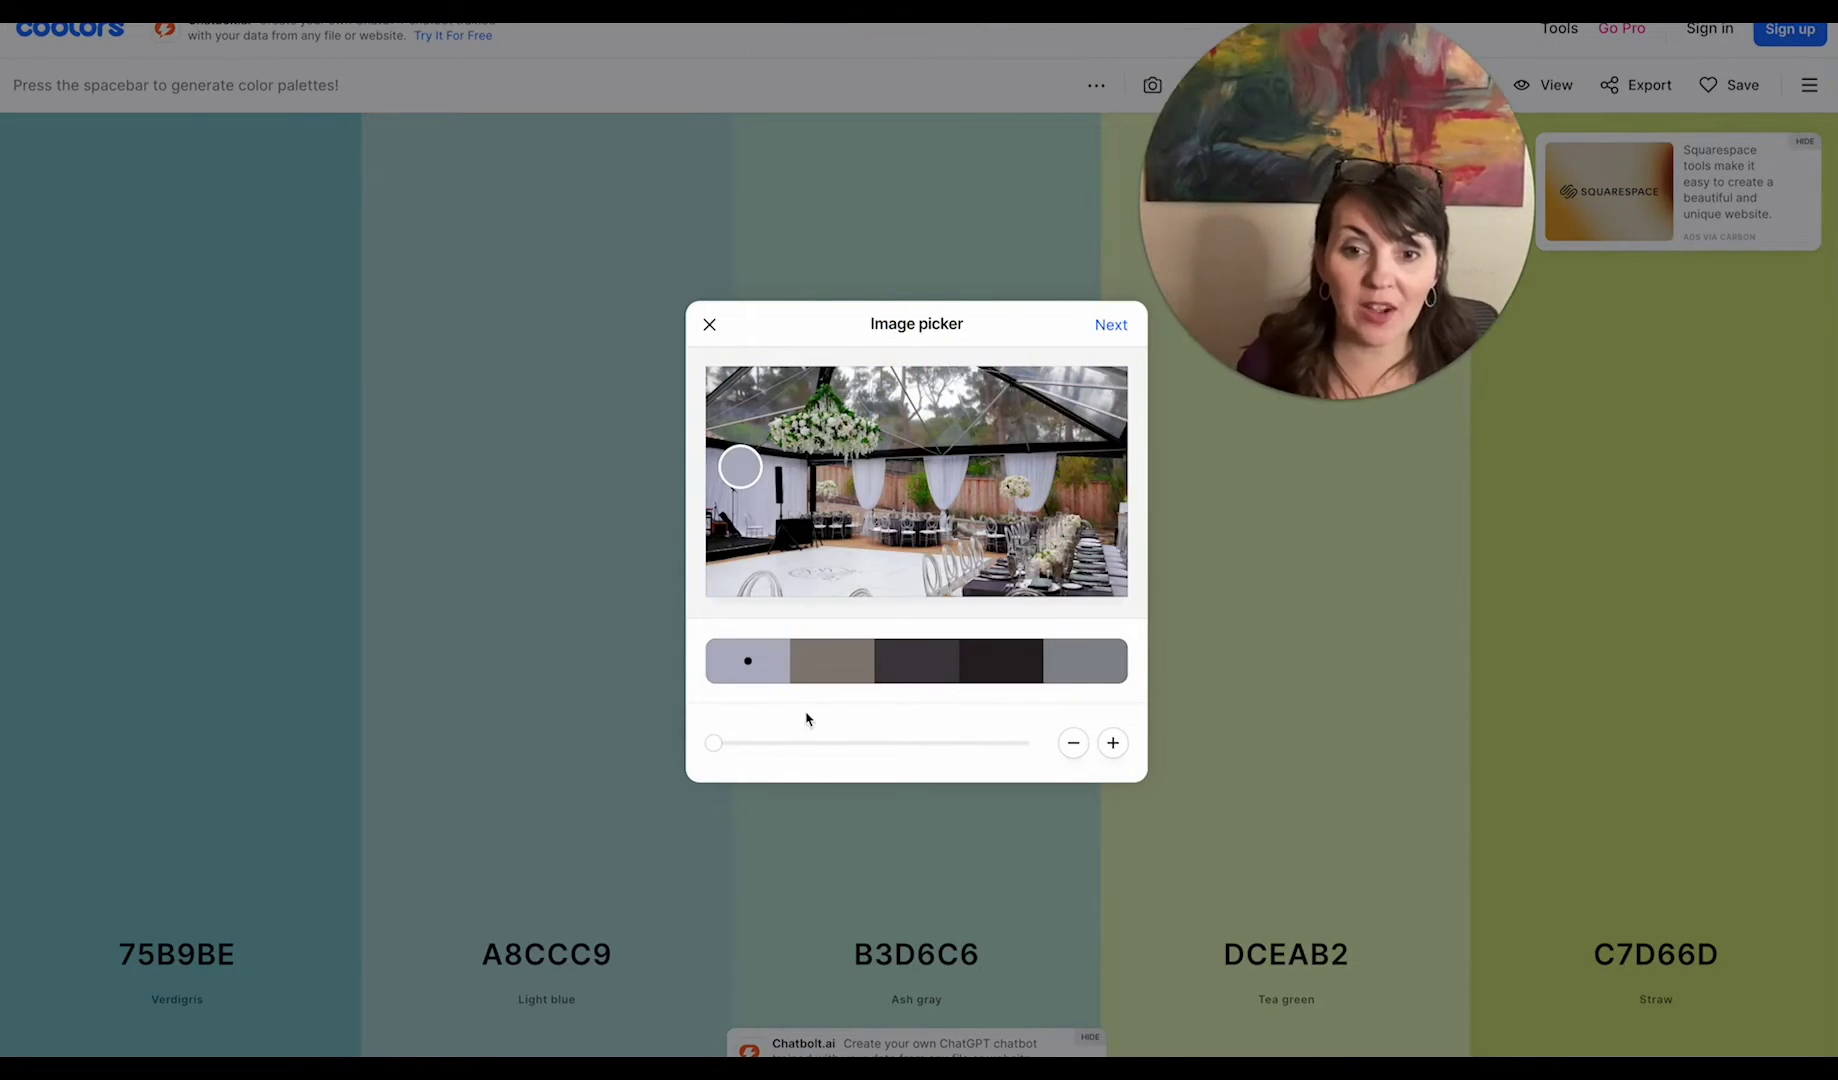
left_click(832, 660)
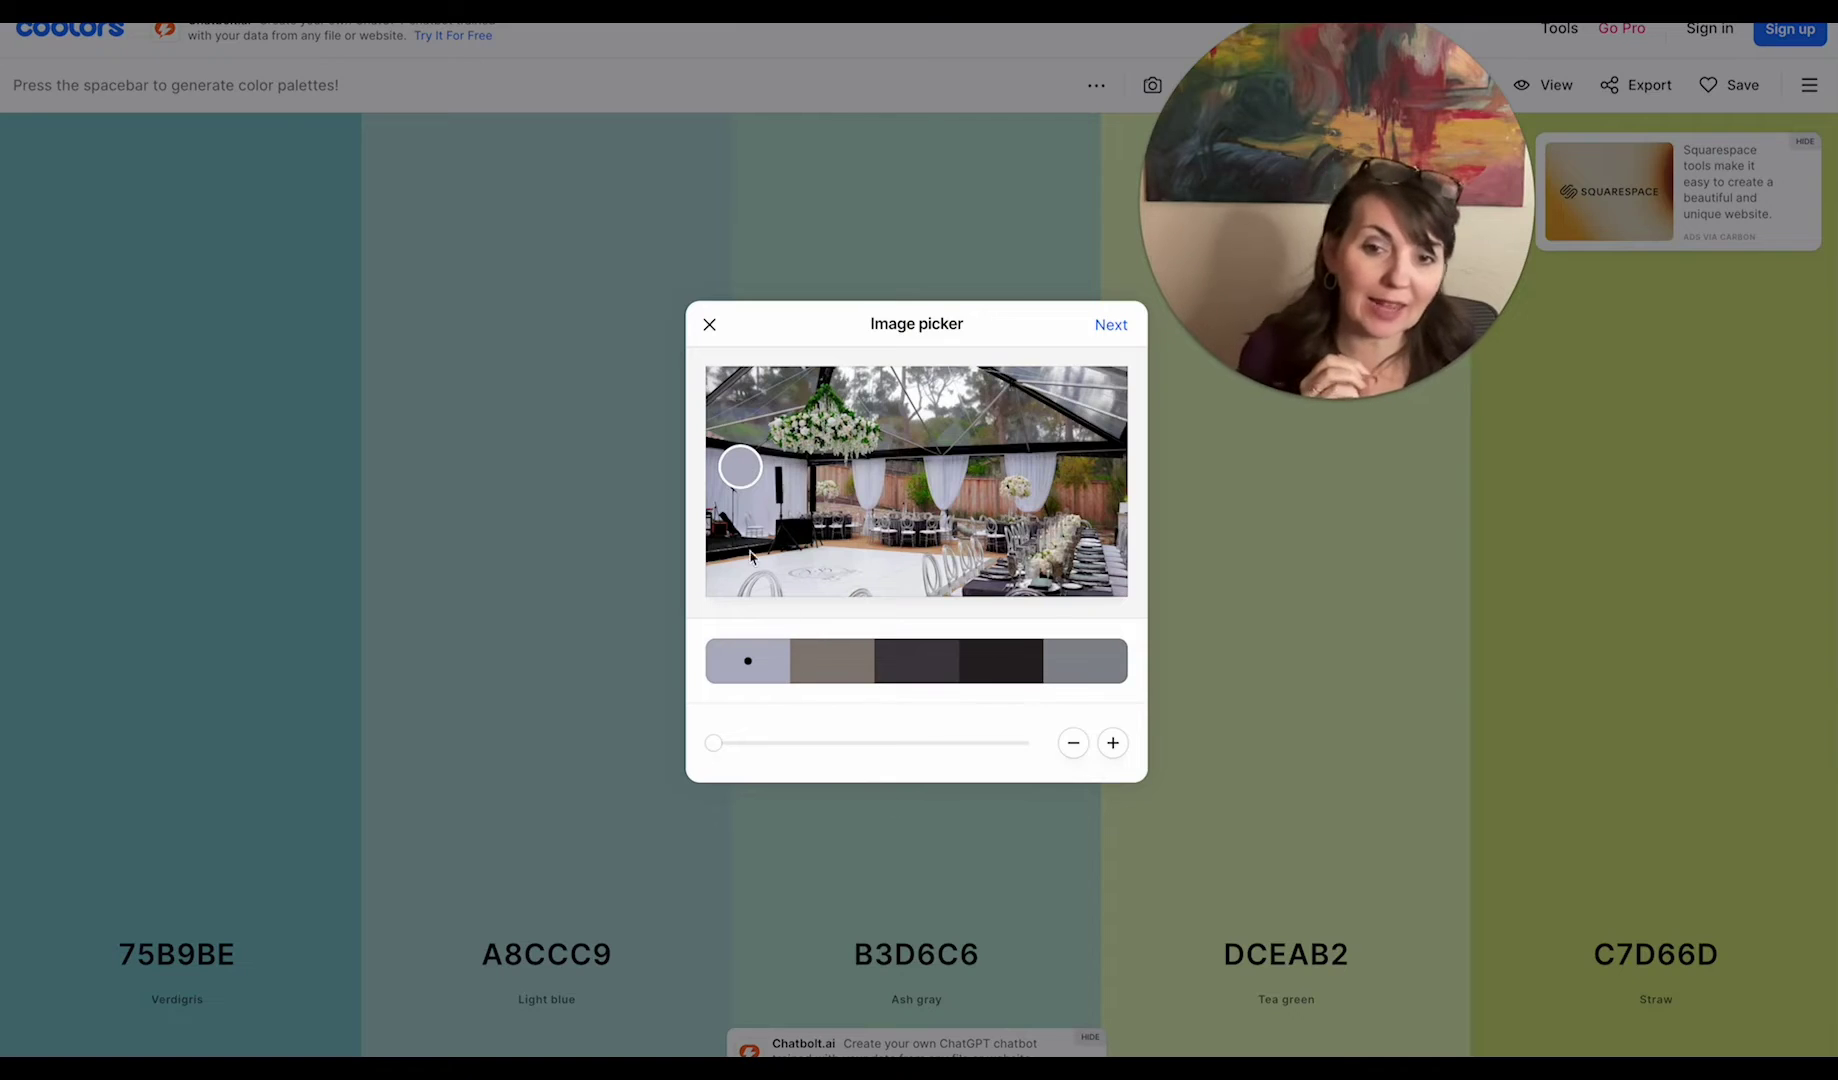
mouse_move(740, 467)
left_mouse_down()
mouse_move(751, 427)
mouse_move(755, 480)
mouse_move(808, 484)
mouse_move(930, 398)
mouse_move(894, 394)
left_mouse_up()
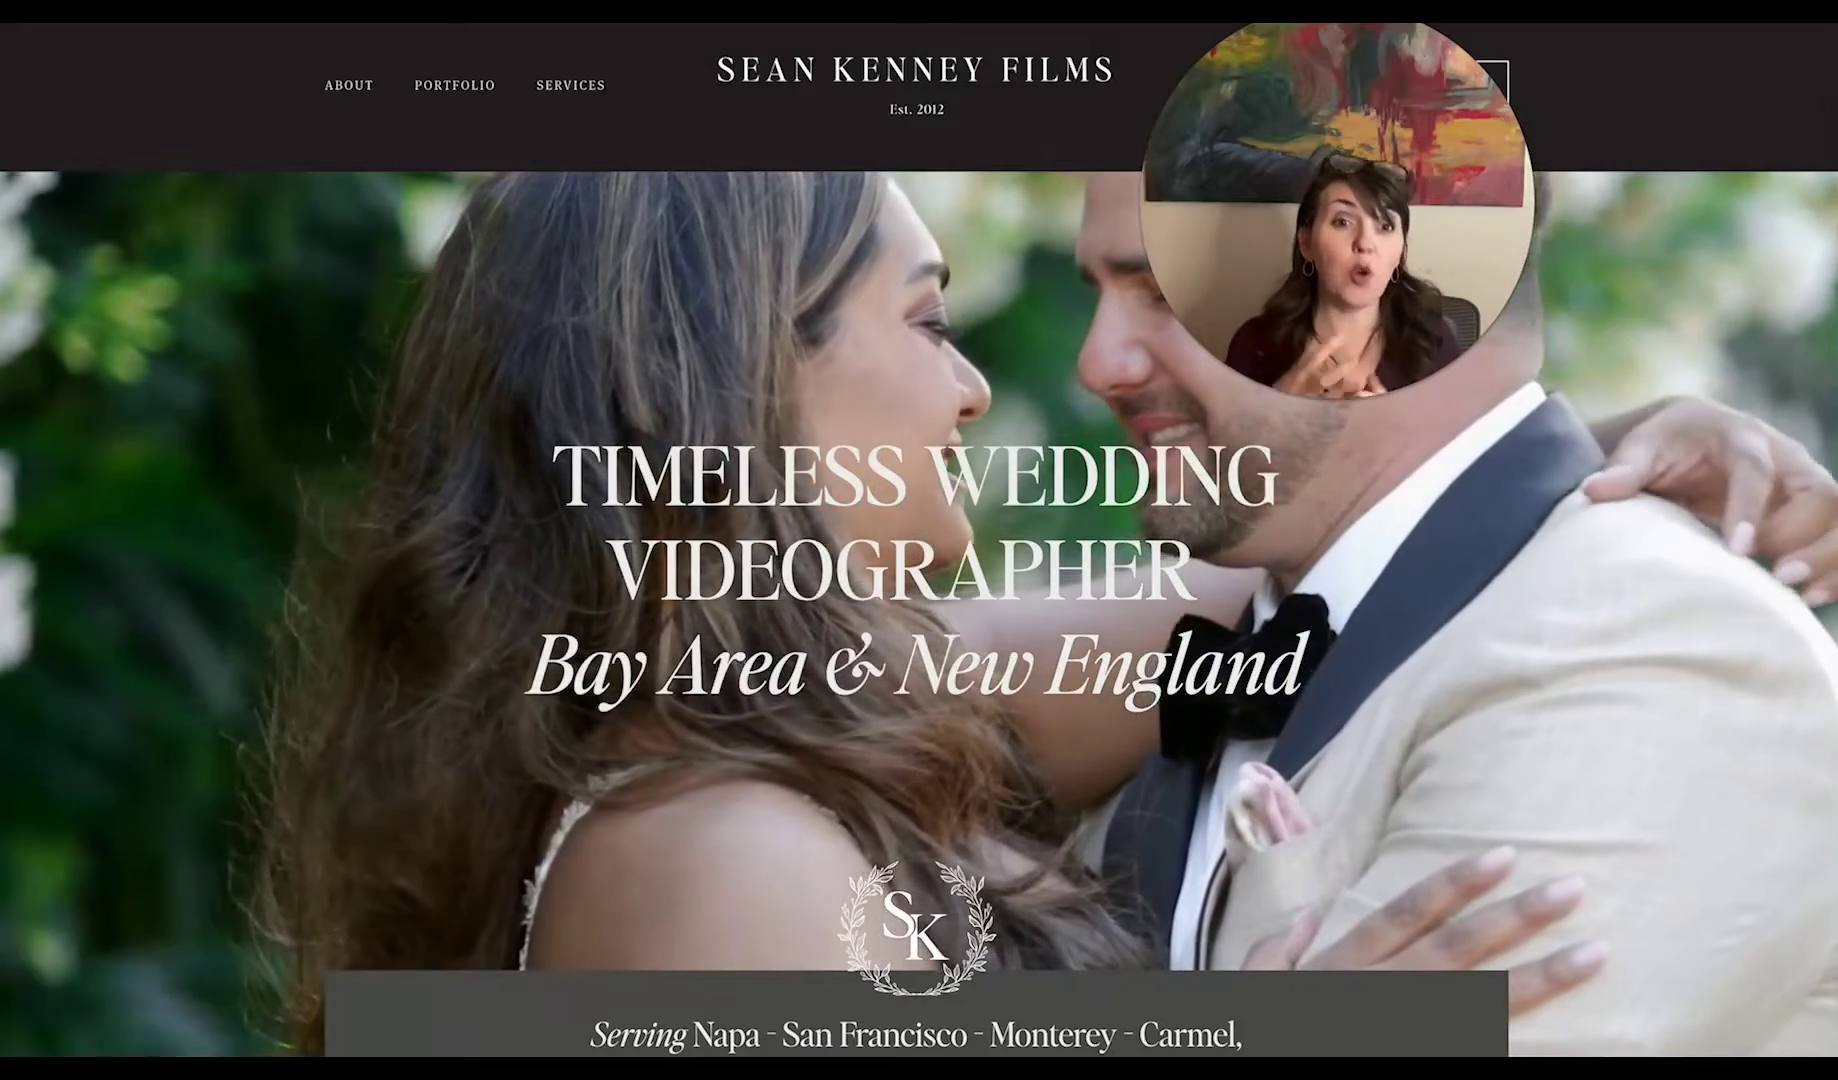
Scroll the live home page, then return to the Squarespace dashboard previewing Home.
scroll(400, 458, "down", 4)
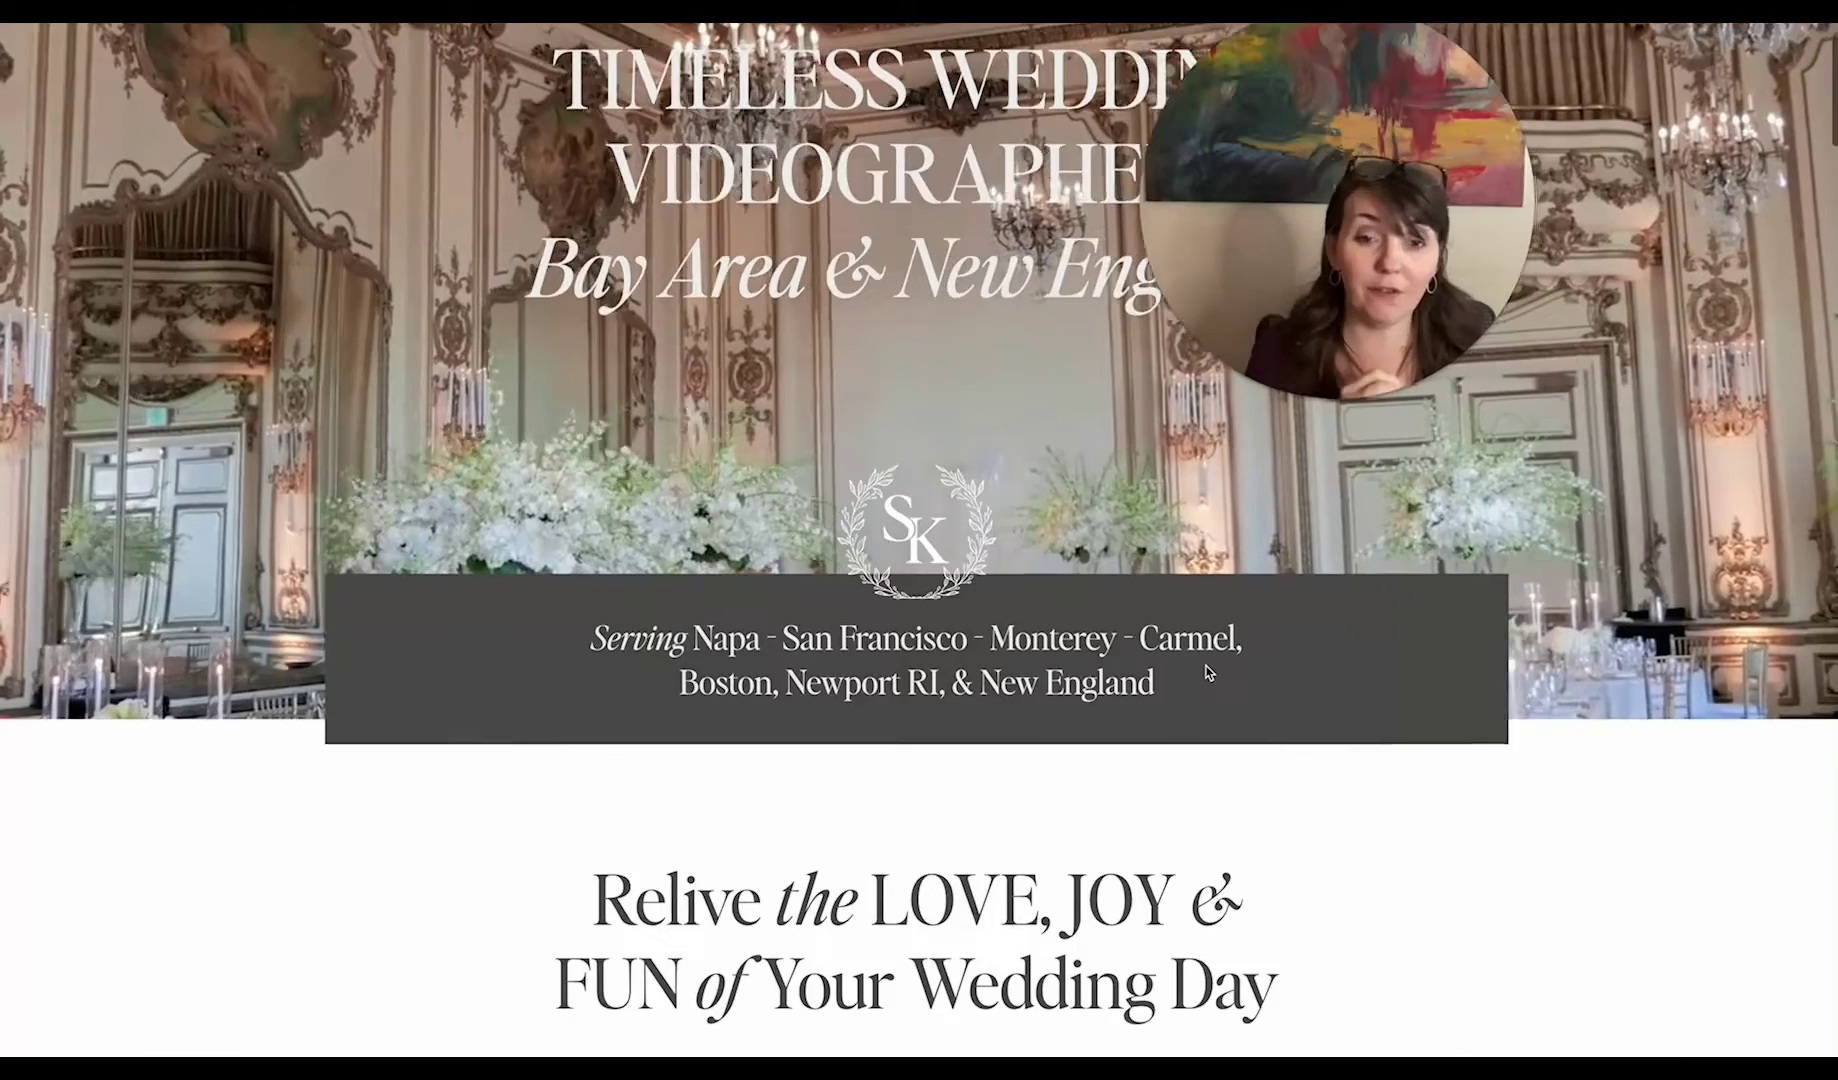
scroll(1205, 670, "down", 1)
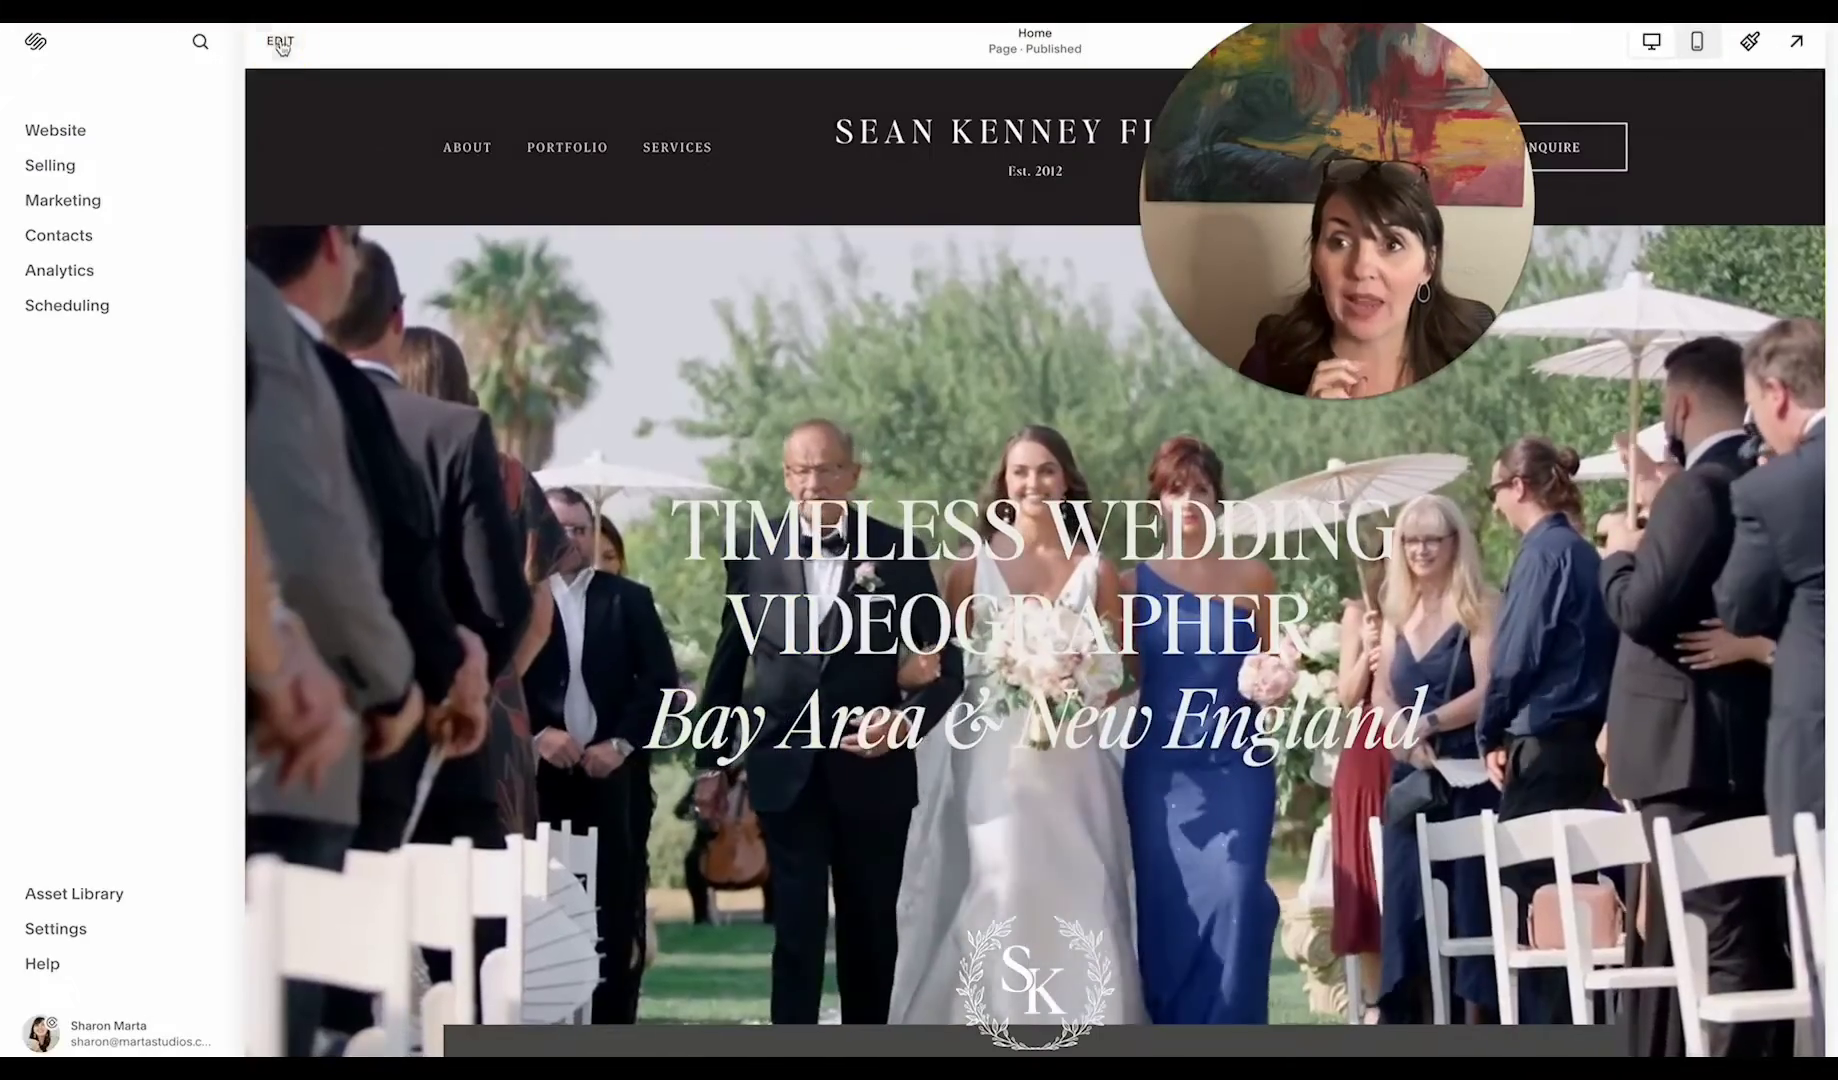
Edit the Home page and scroll down to the 'Absolutely Amazing!' testimonial section.
left_click(280, 45)
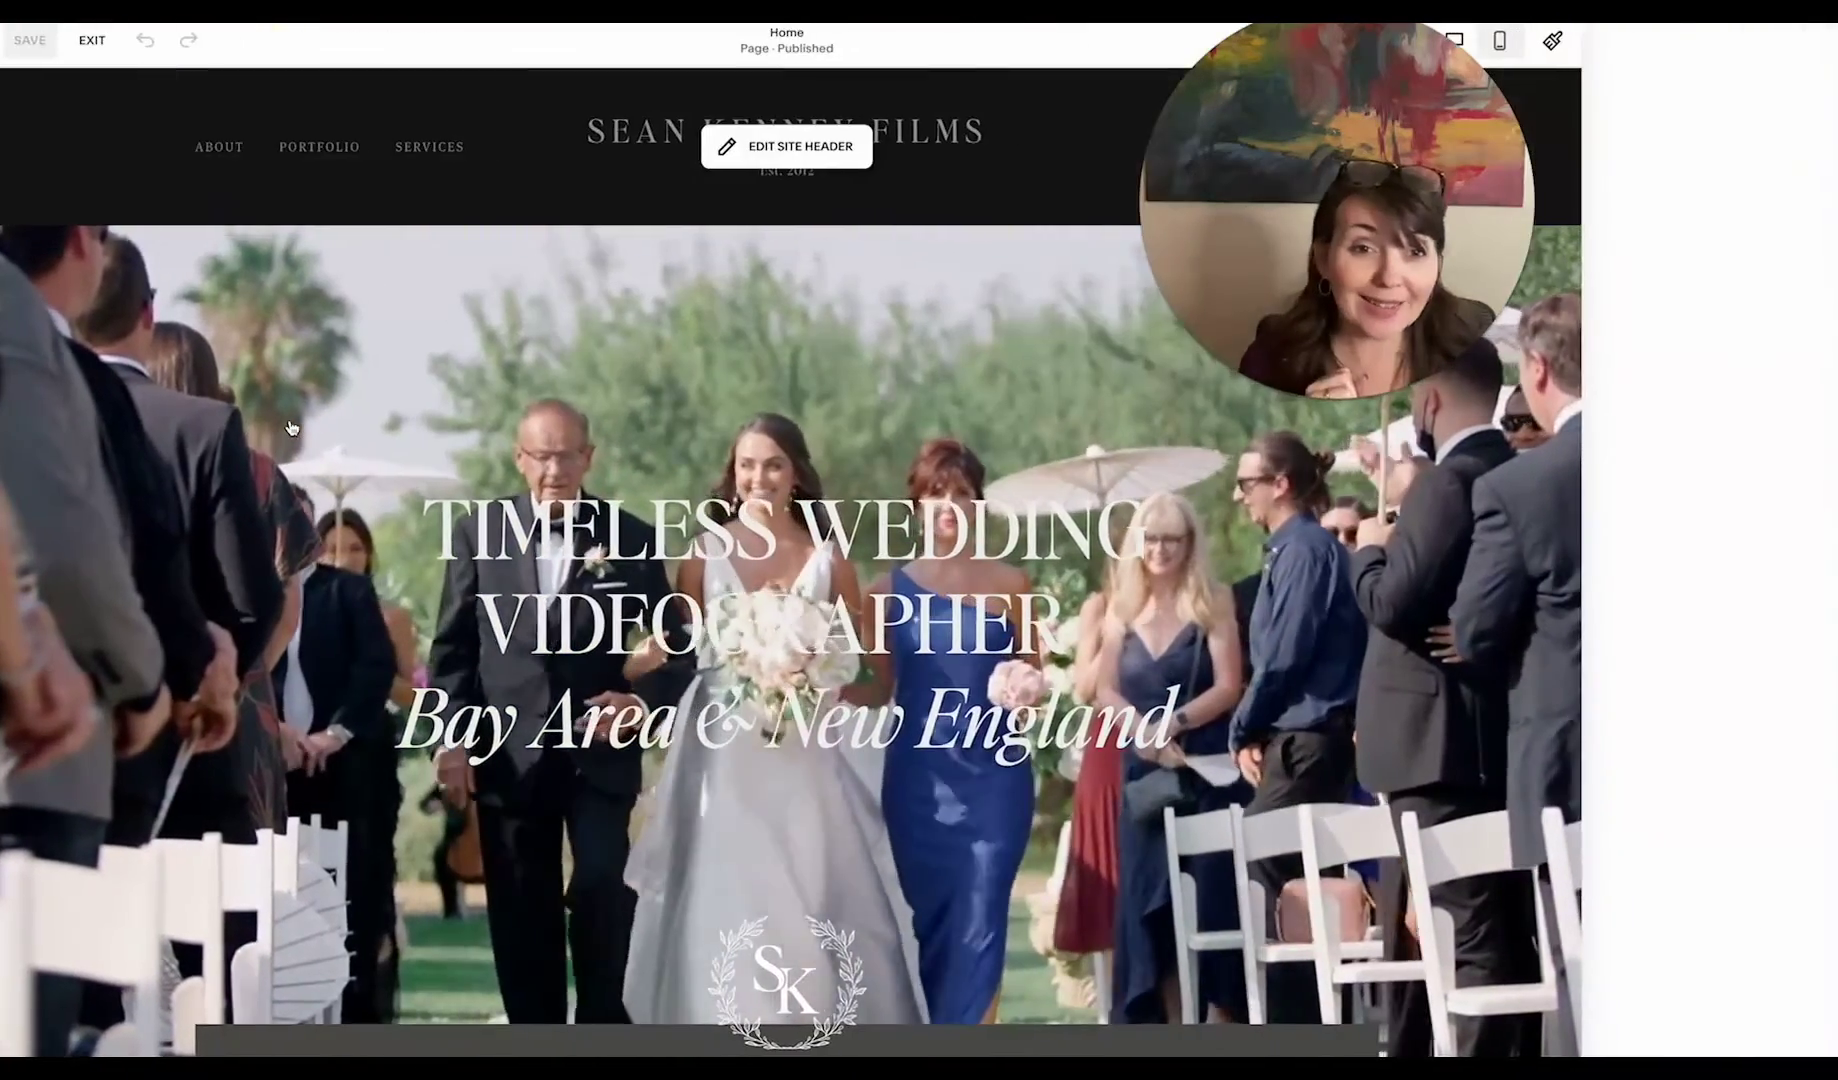
scroll(388, 478, "down", 5)
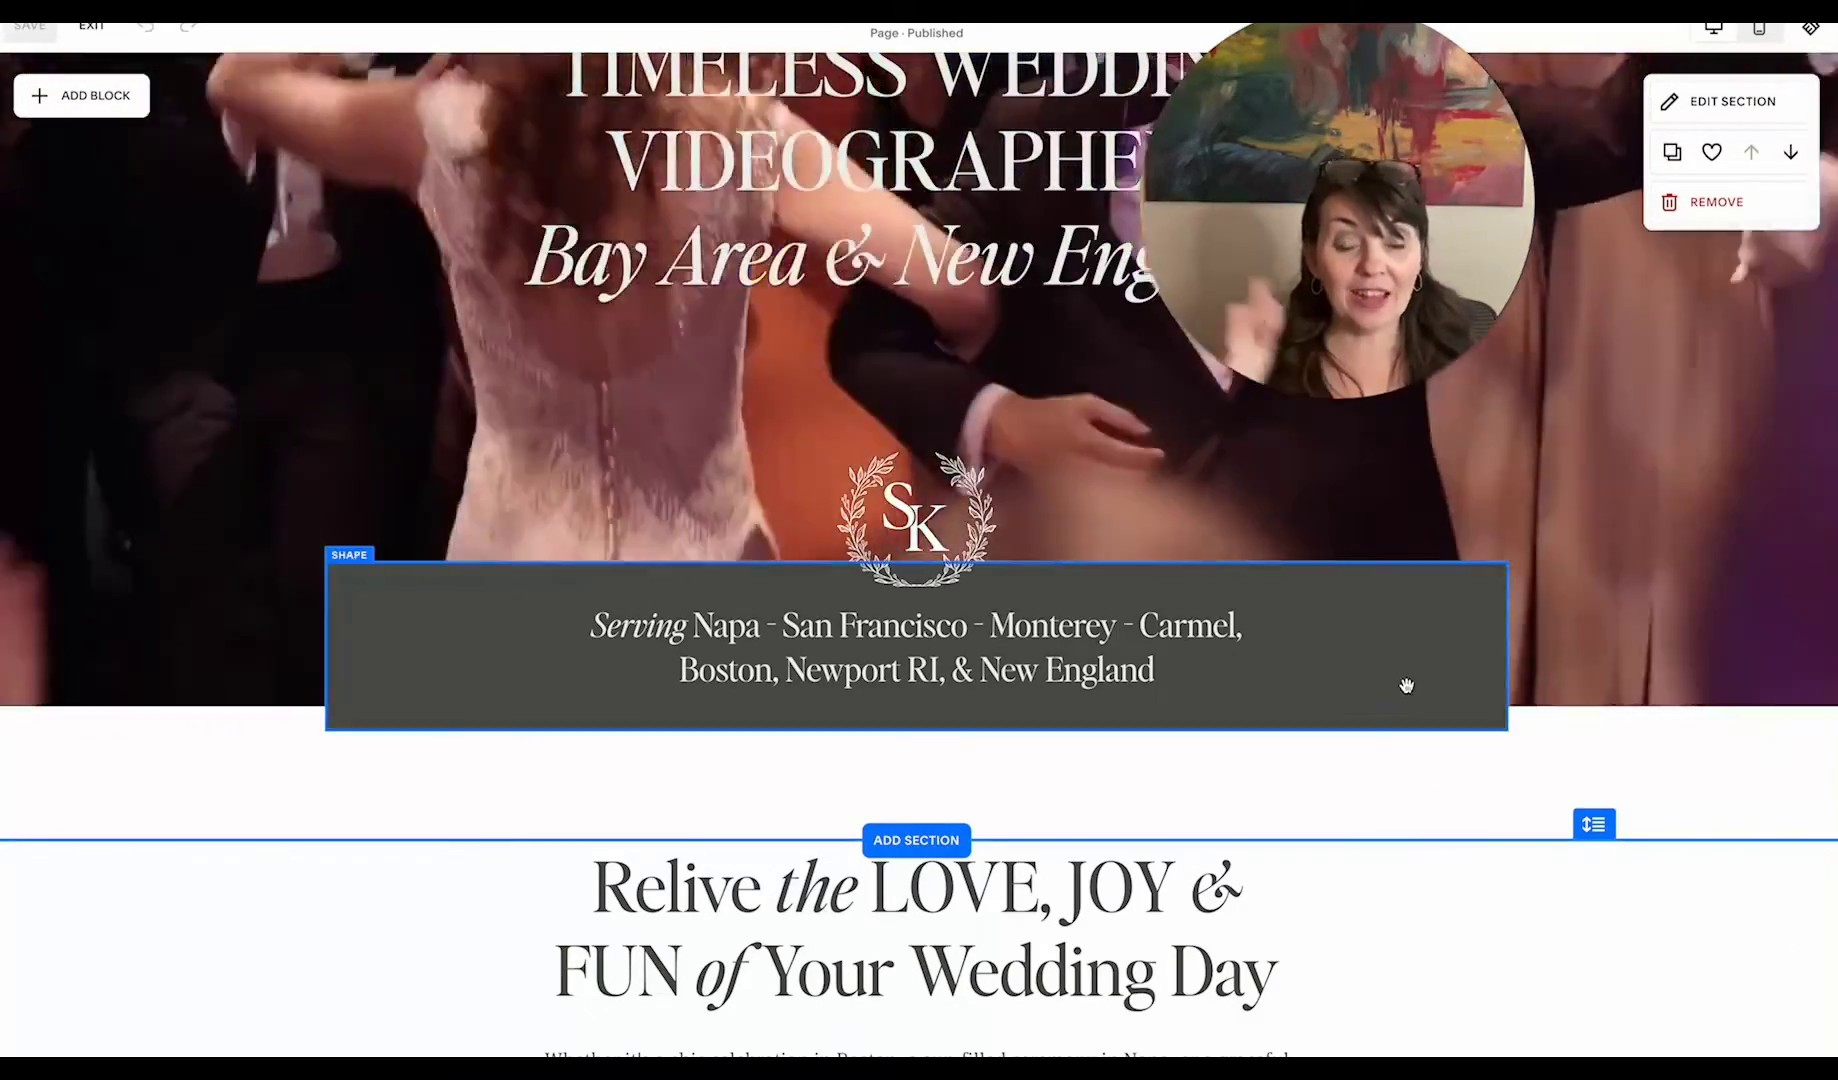
scroll(1459, 884, "down", 1)
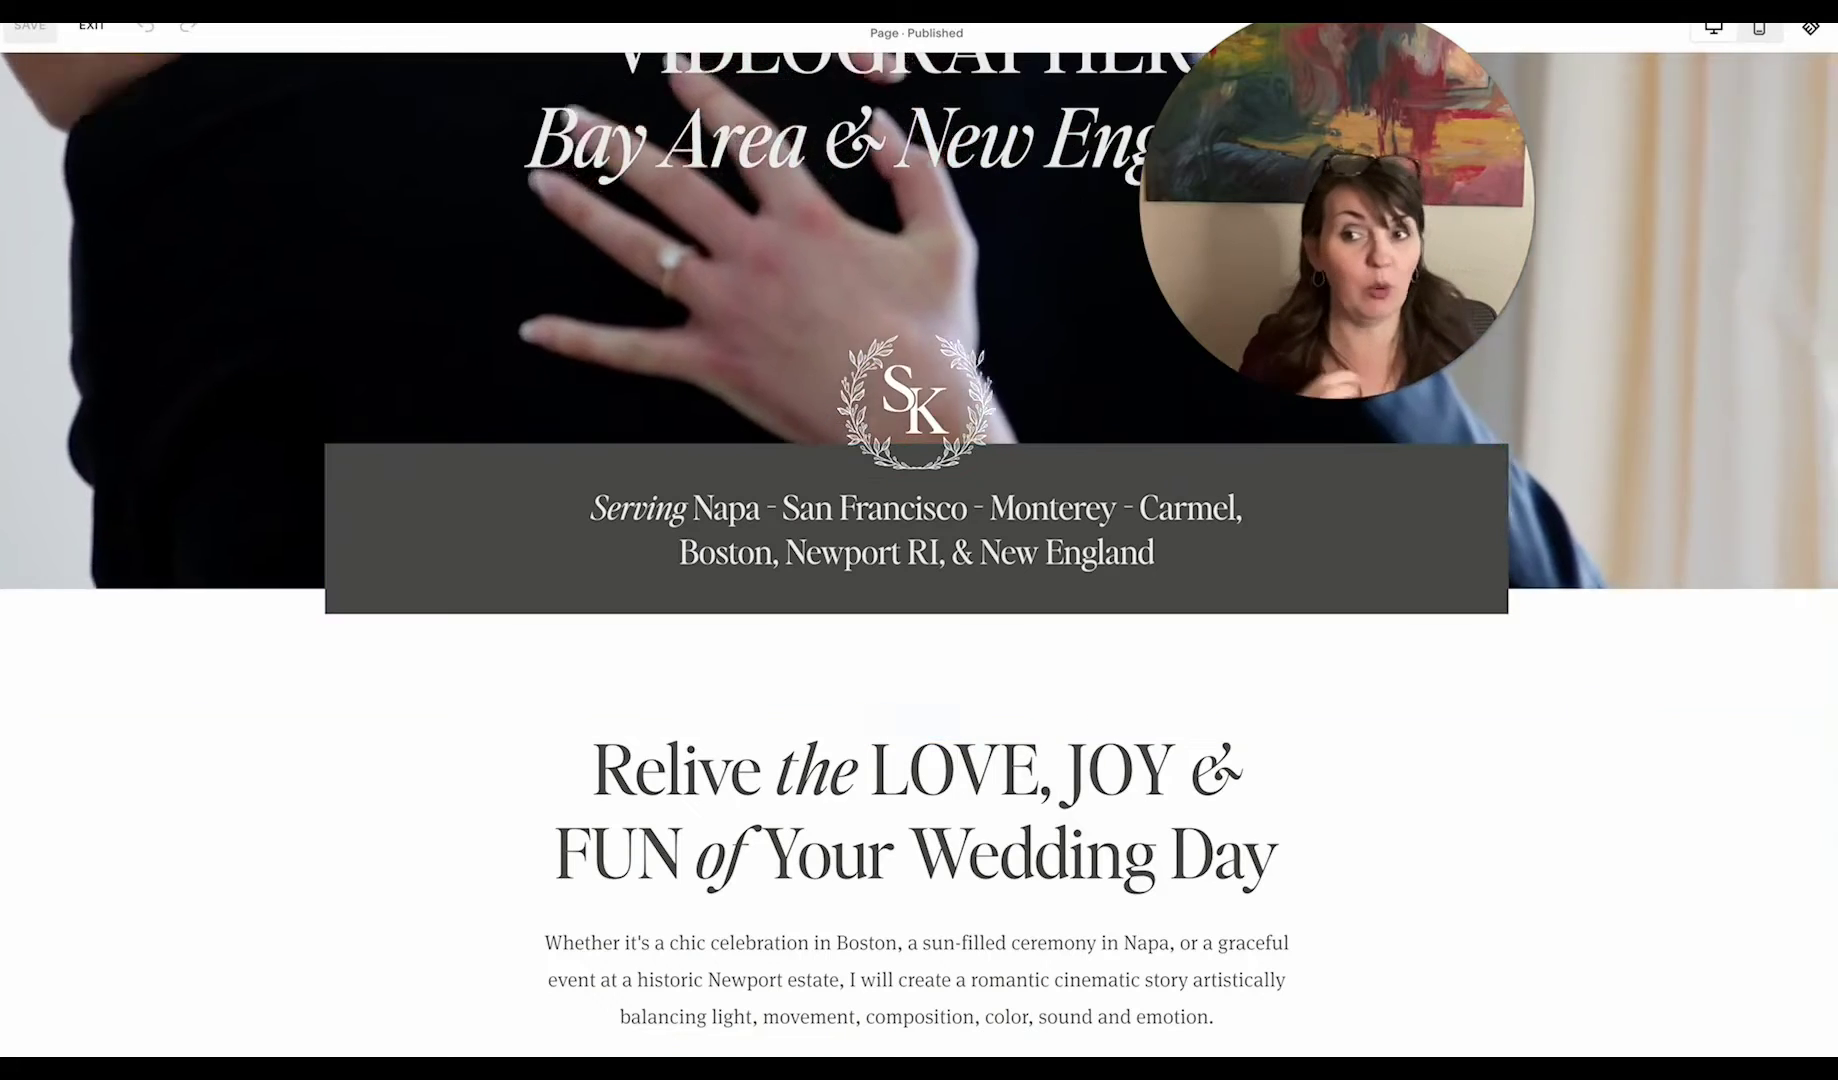
scroll(919, 554, "down", 15)
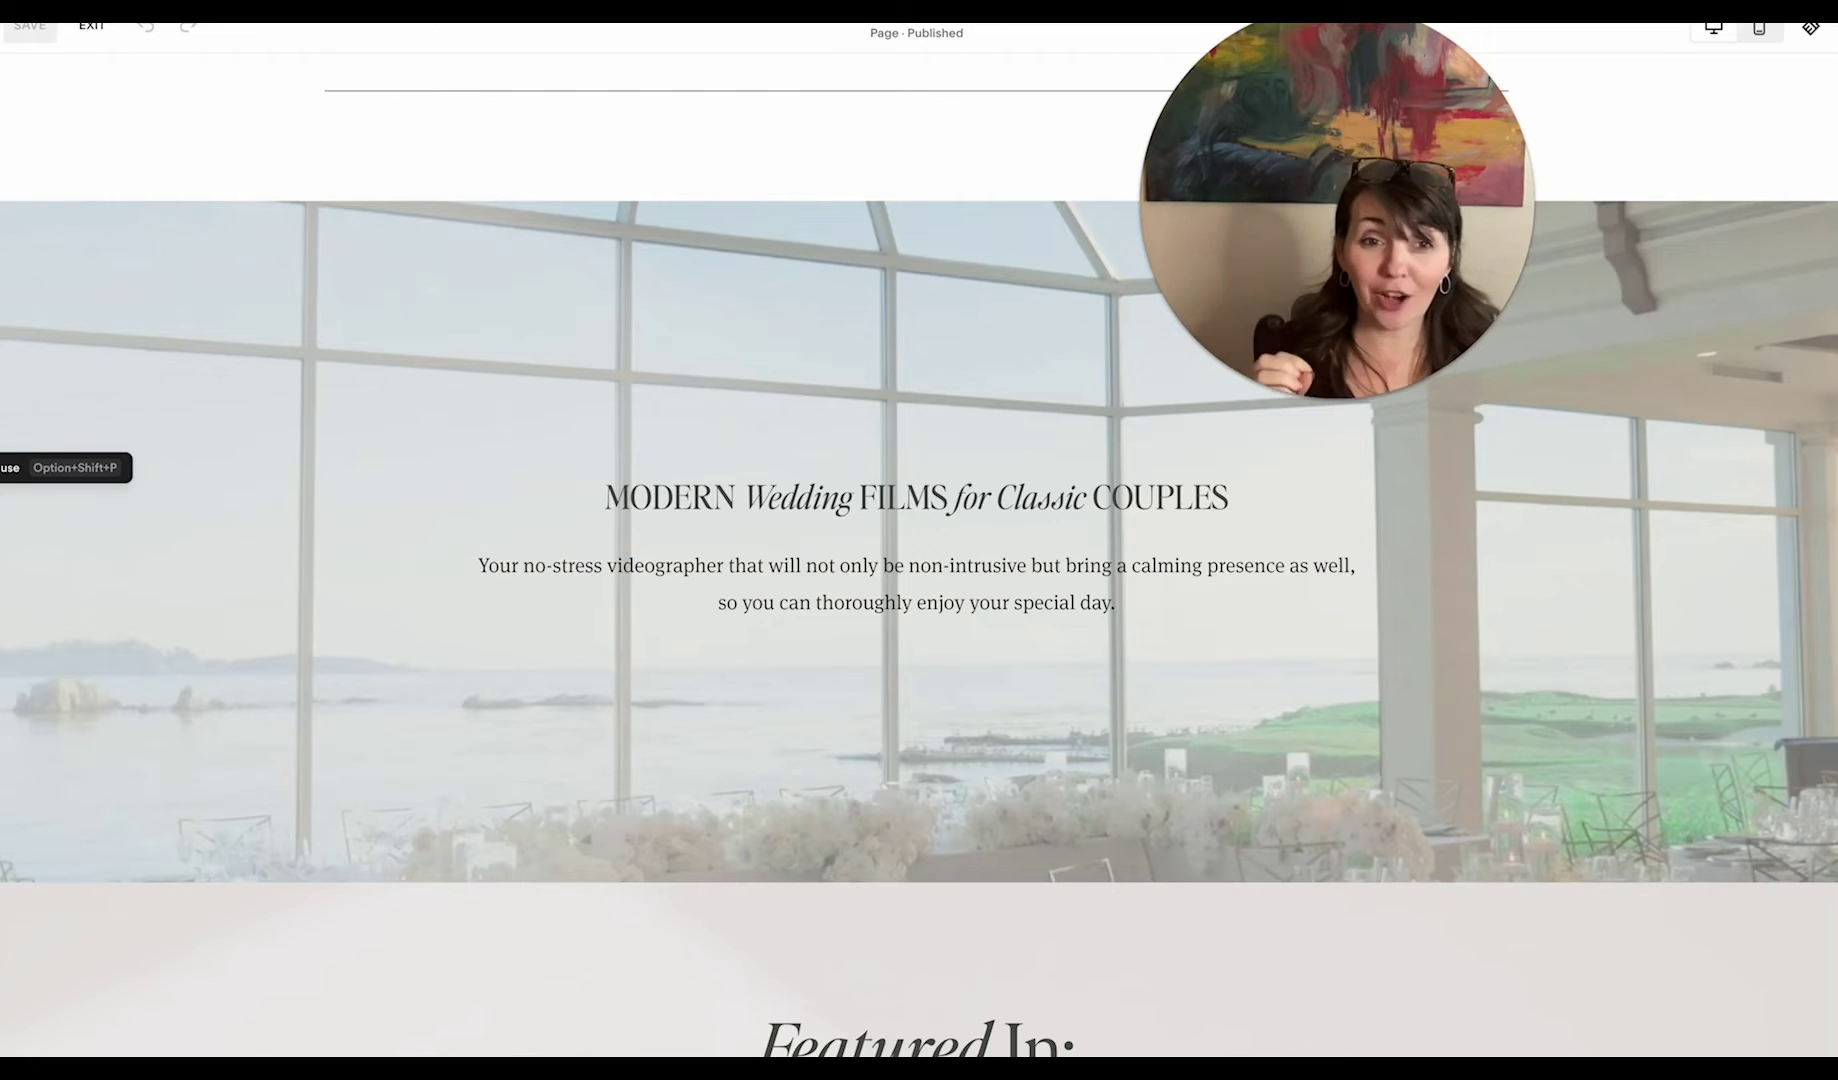
scroll(80, 243, "down", 1)
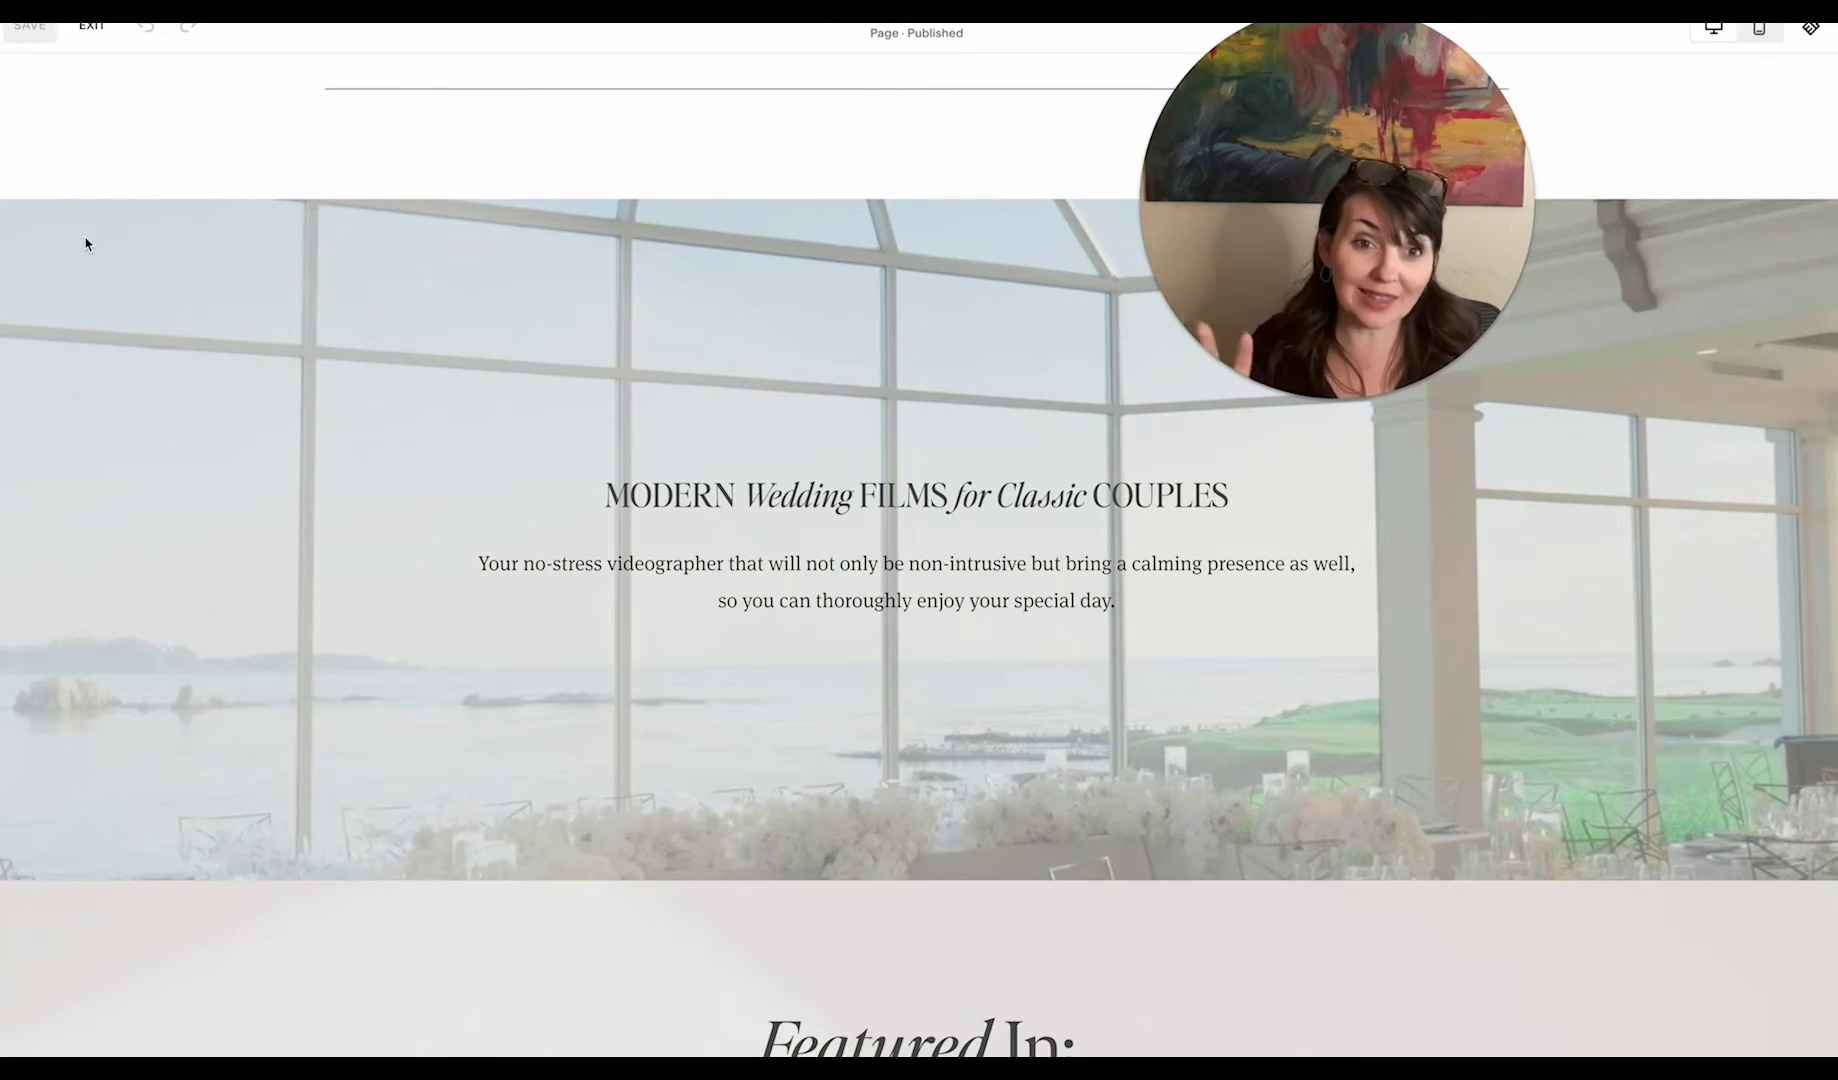
scroll(100, 280, "up", 1)
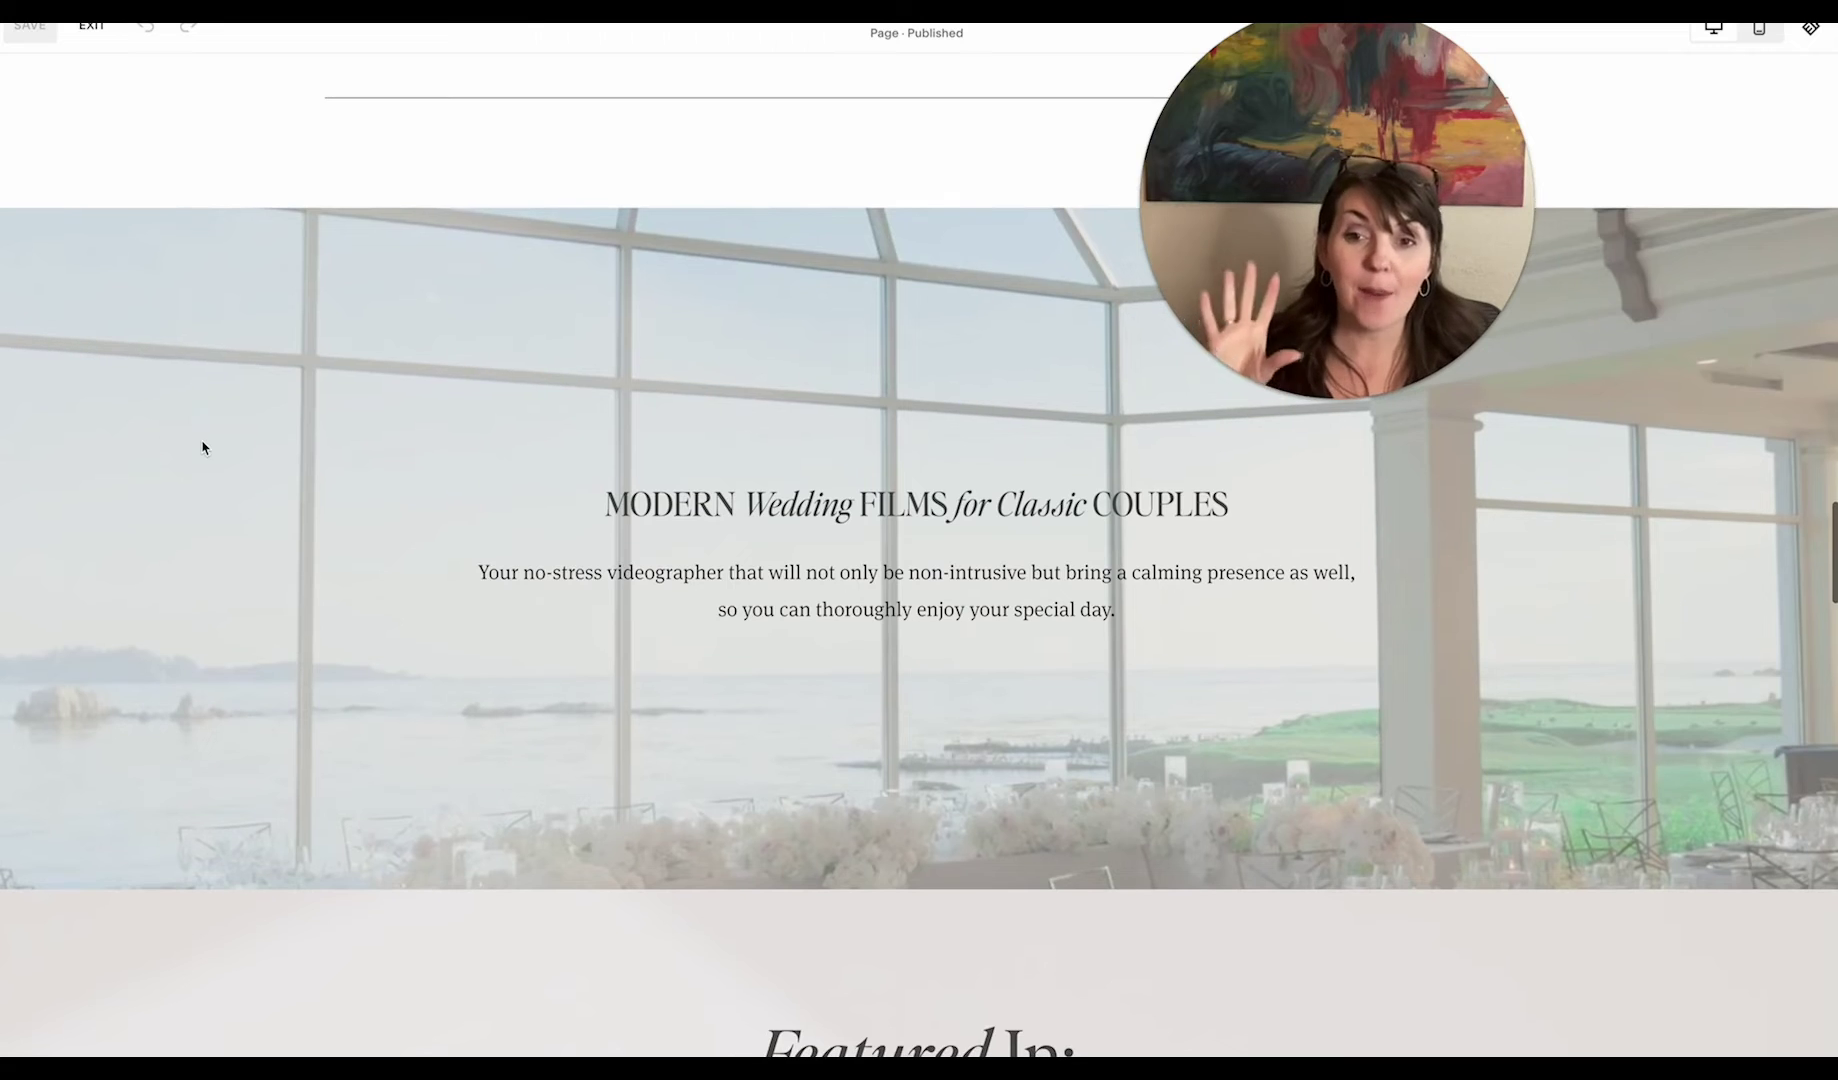
scroll(203, 447, "down", 1)
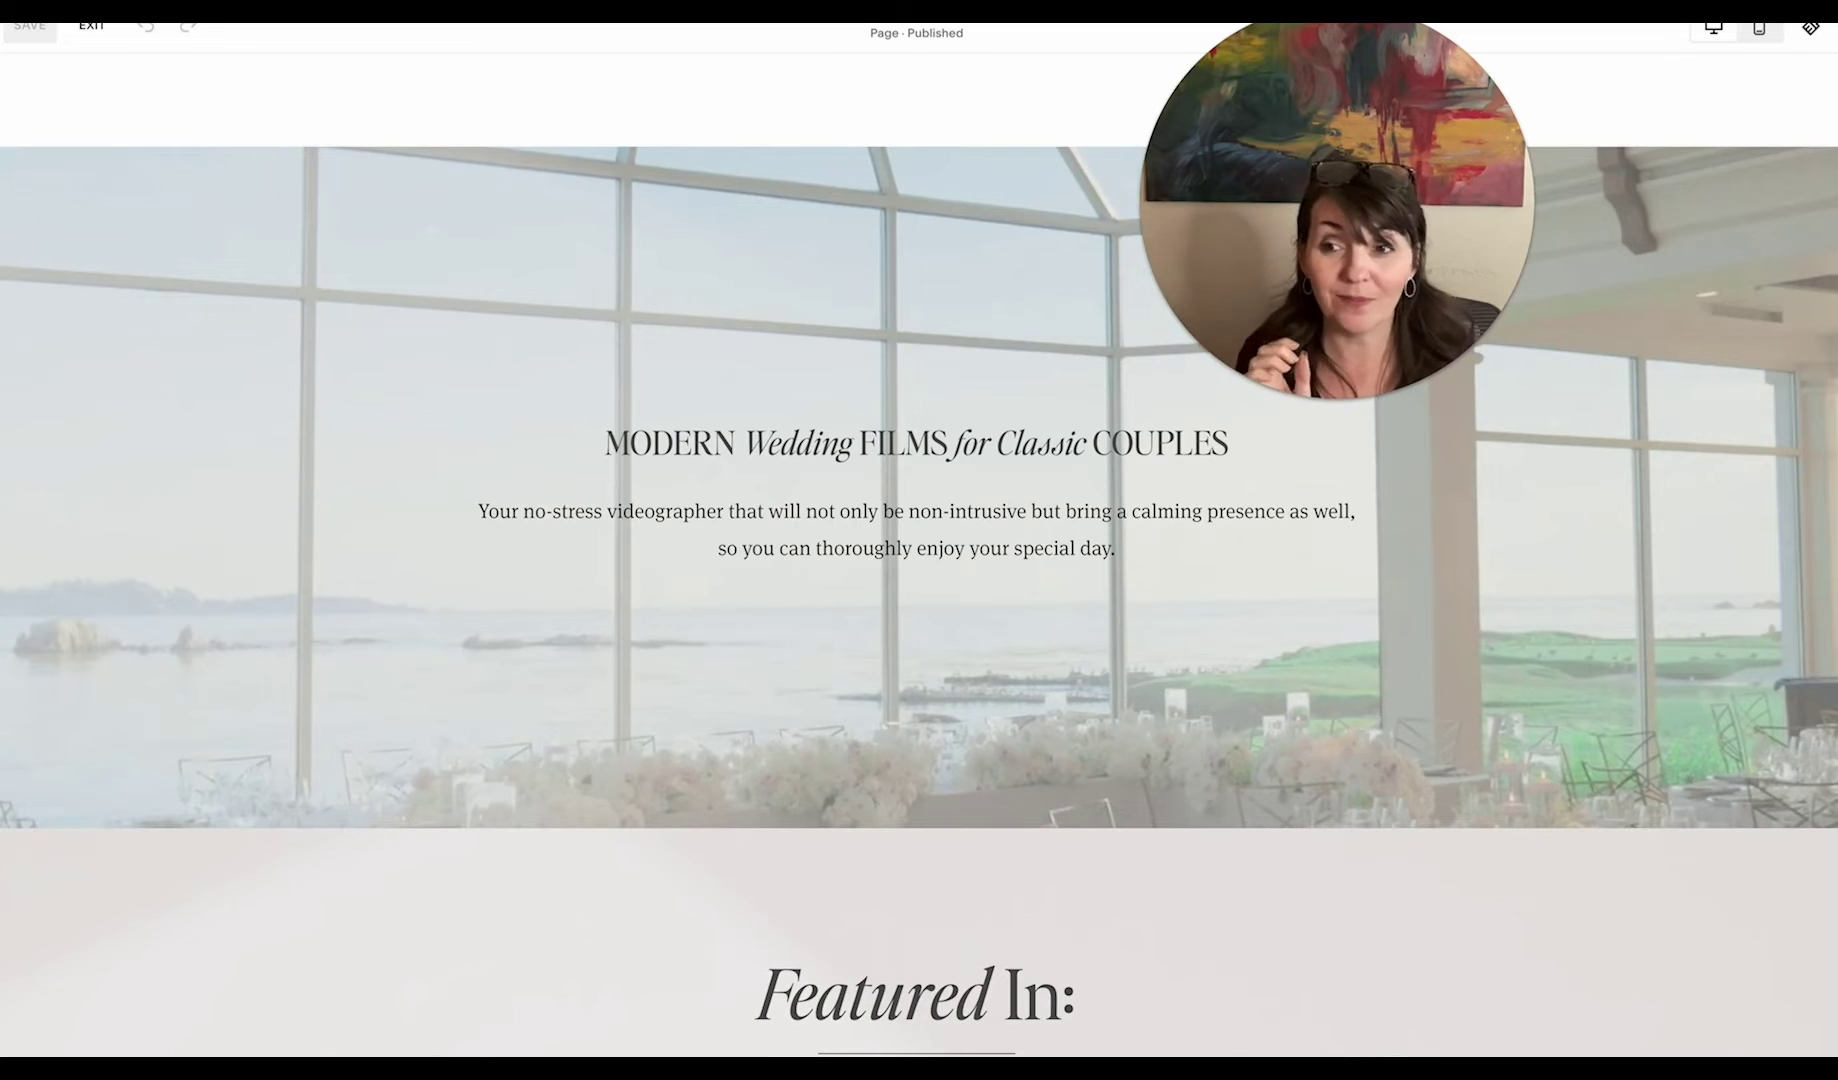
scroll(211, 383, "down", 10)
scroll(211, 383, "up", 2)
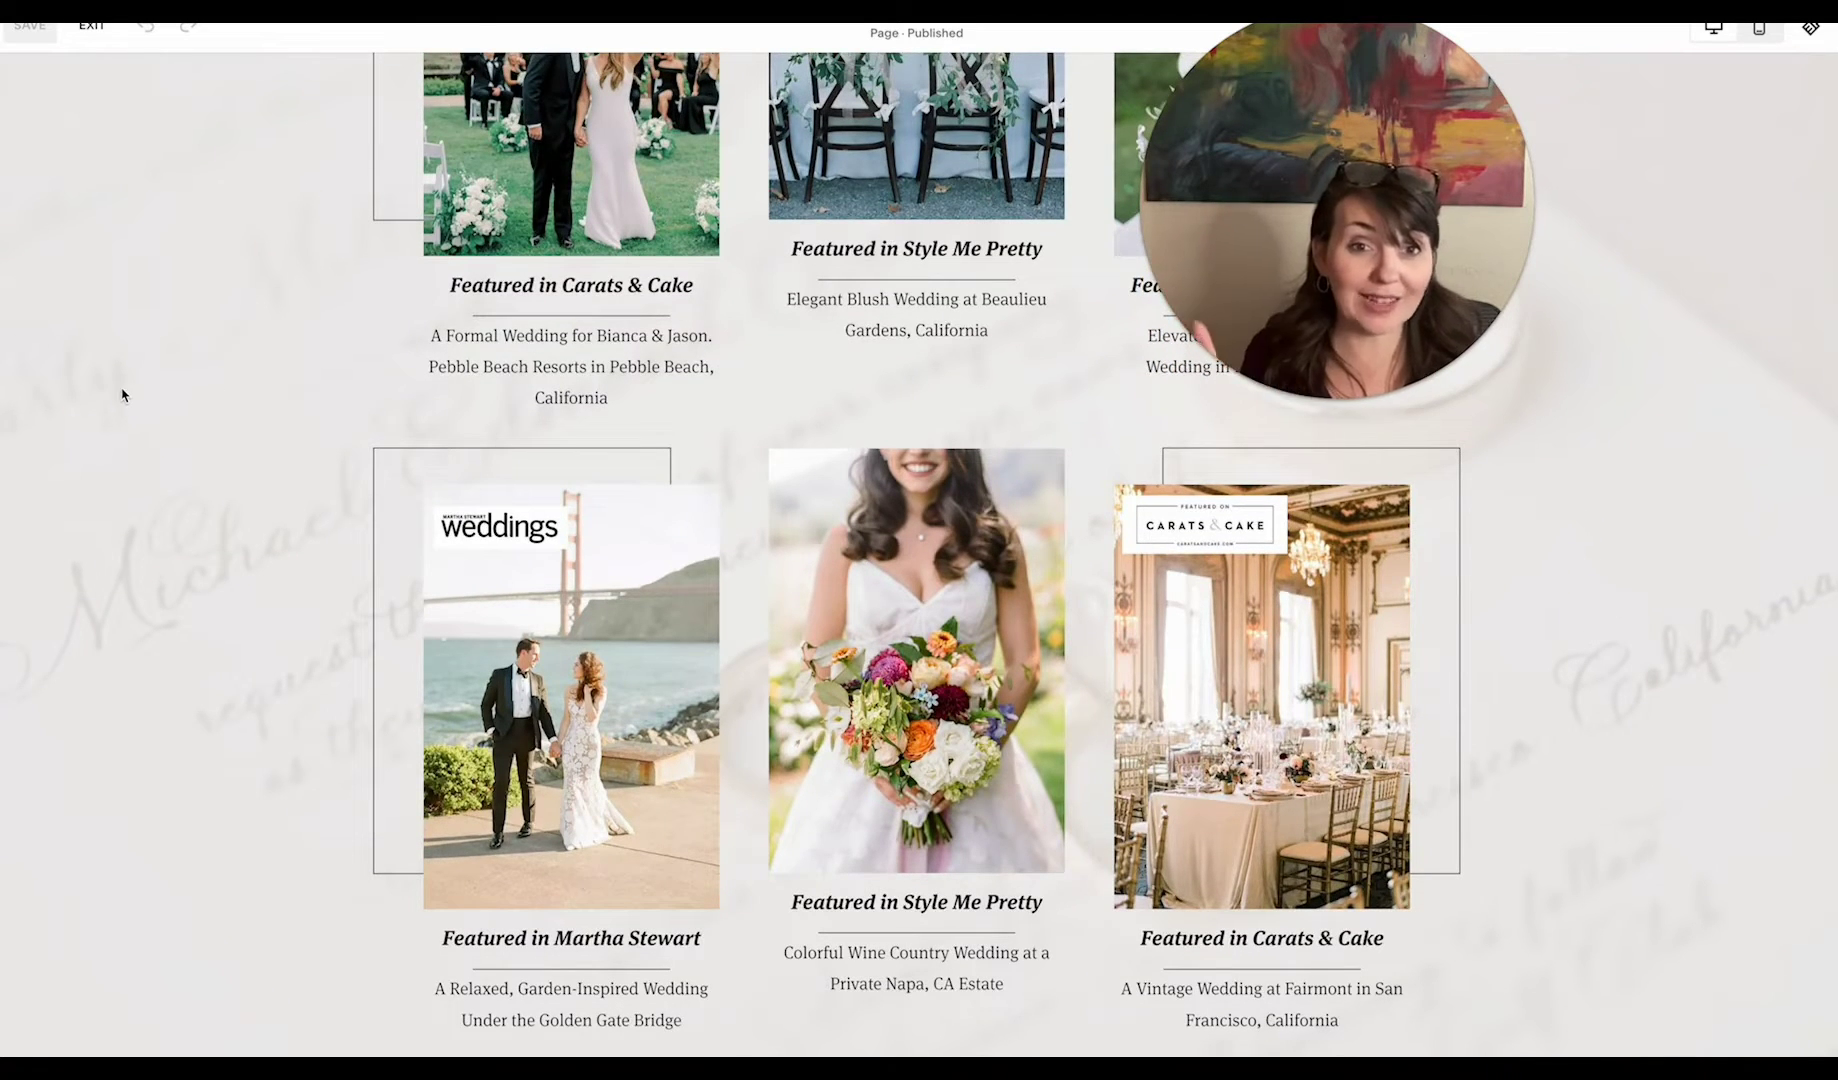
scroll(182, 516, "down", 10)
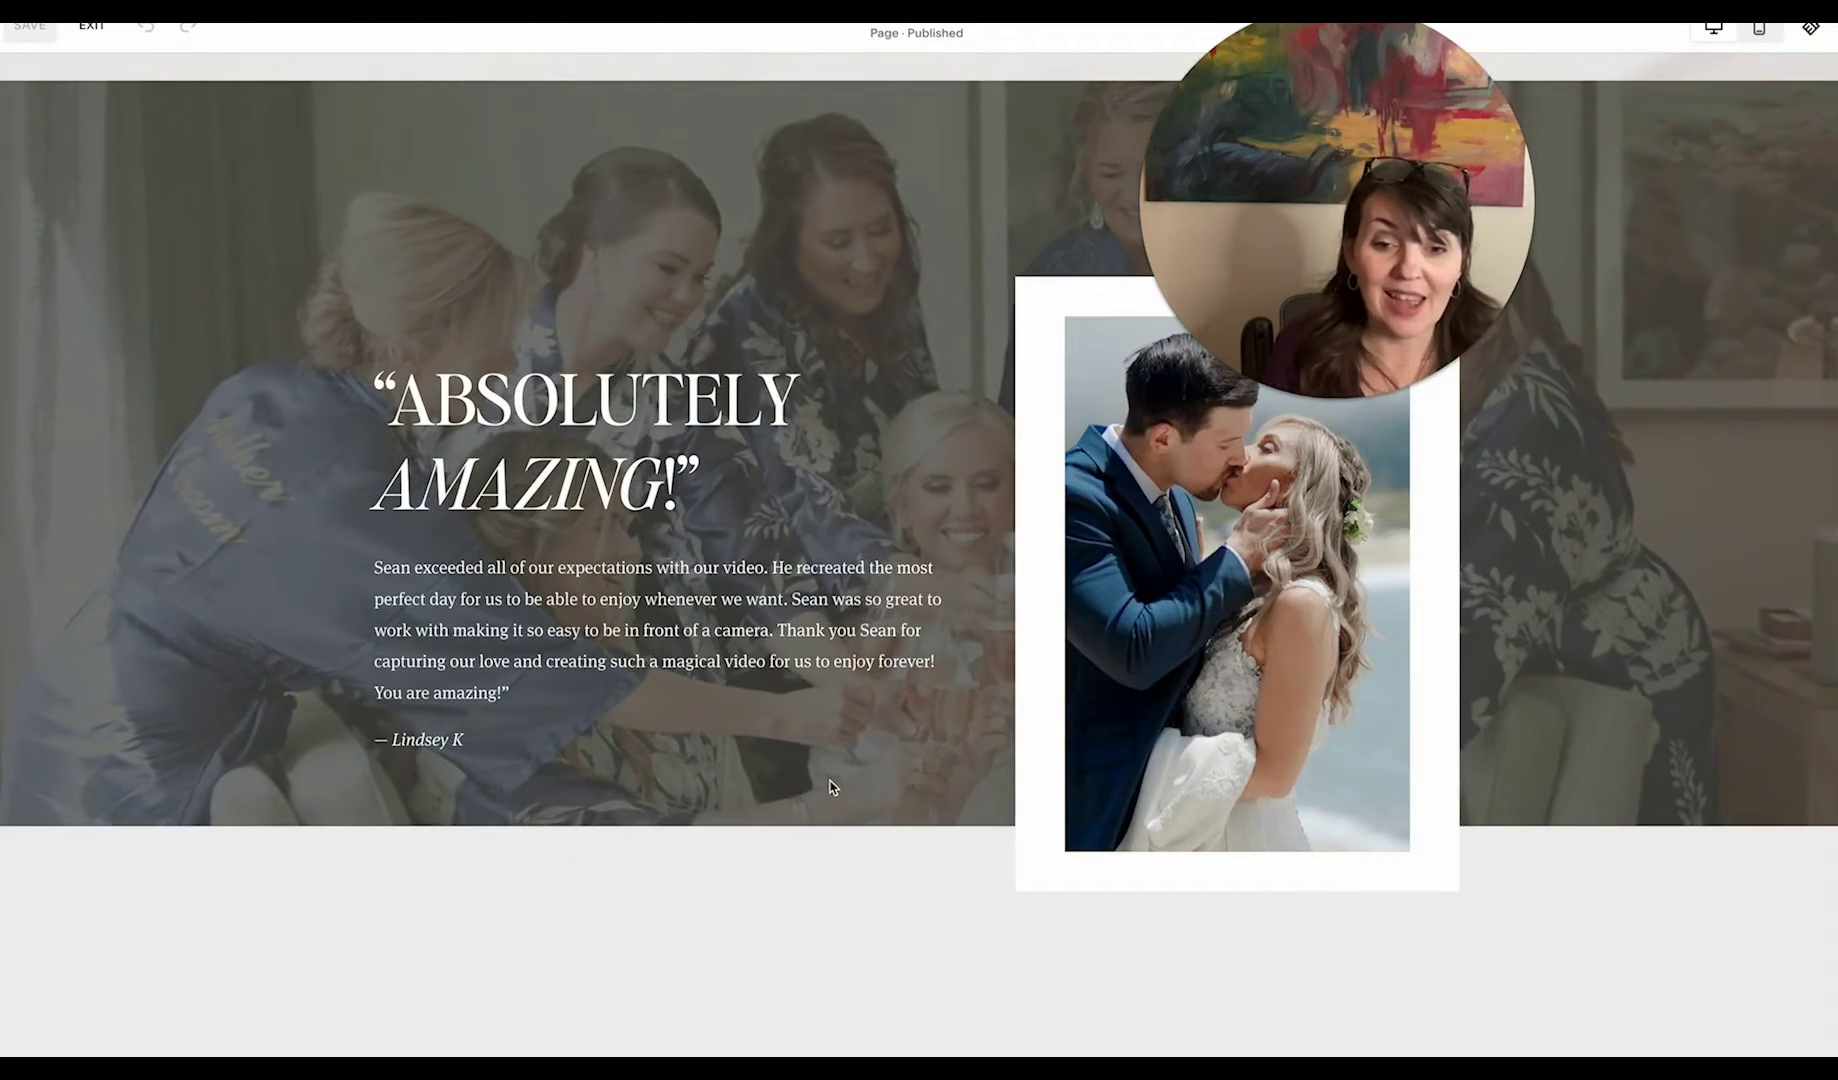
scroll(836, 796, "down", 1)
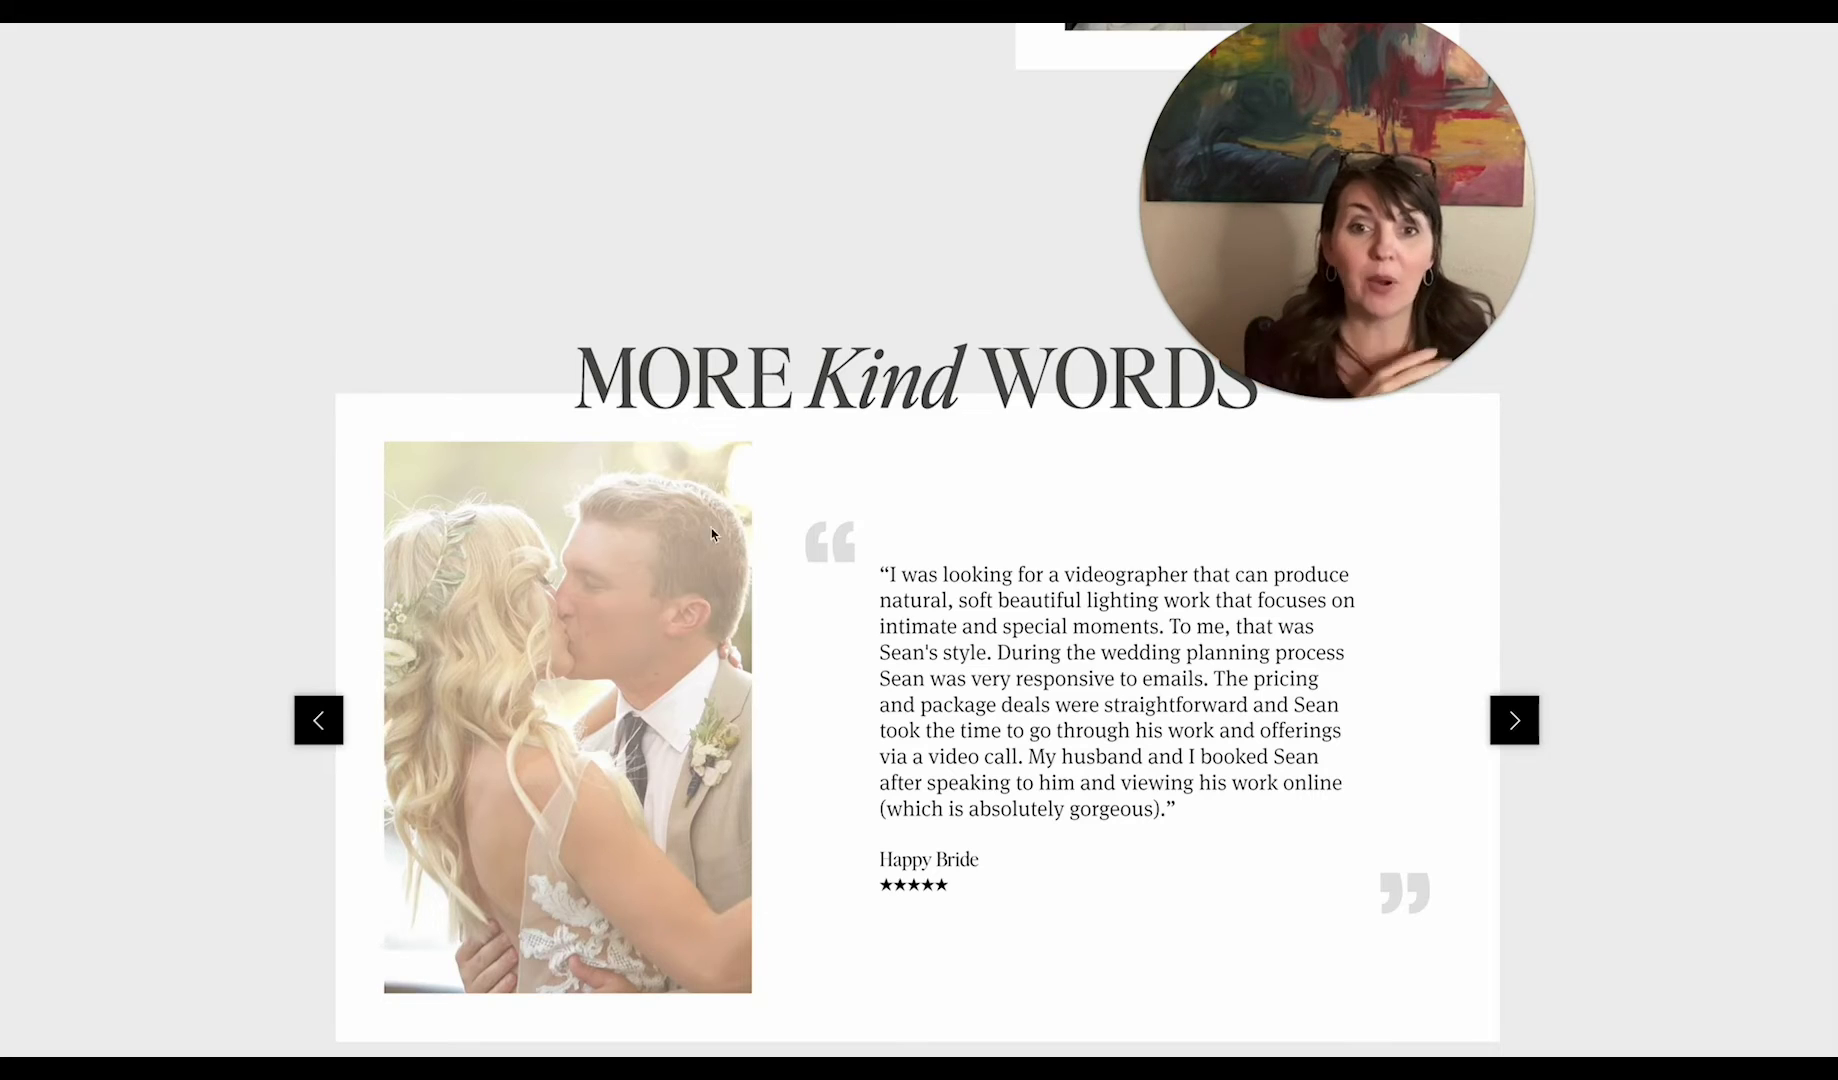
left_click(1515, 722)
left_click(1515, 722)
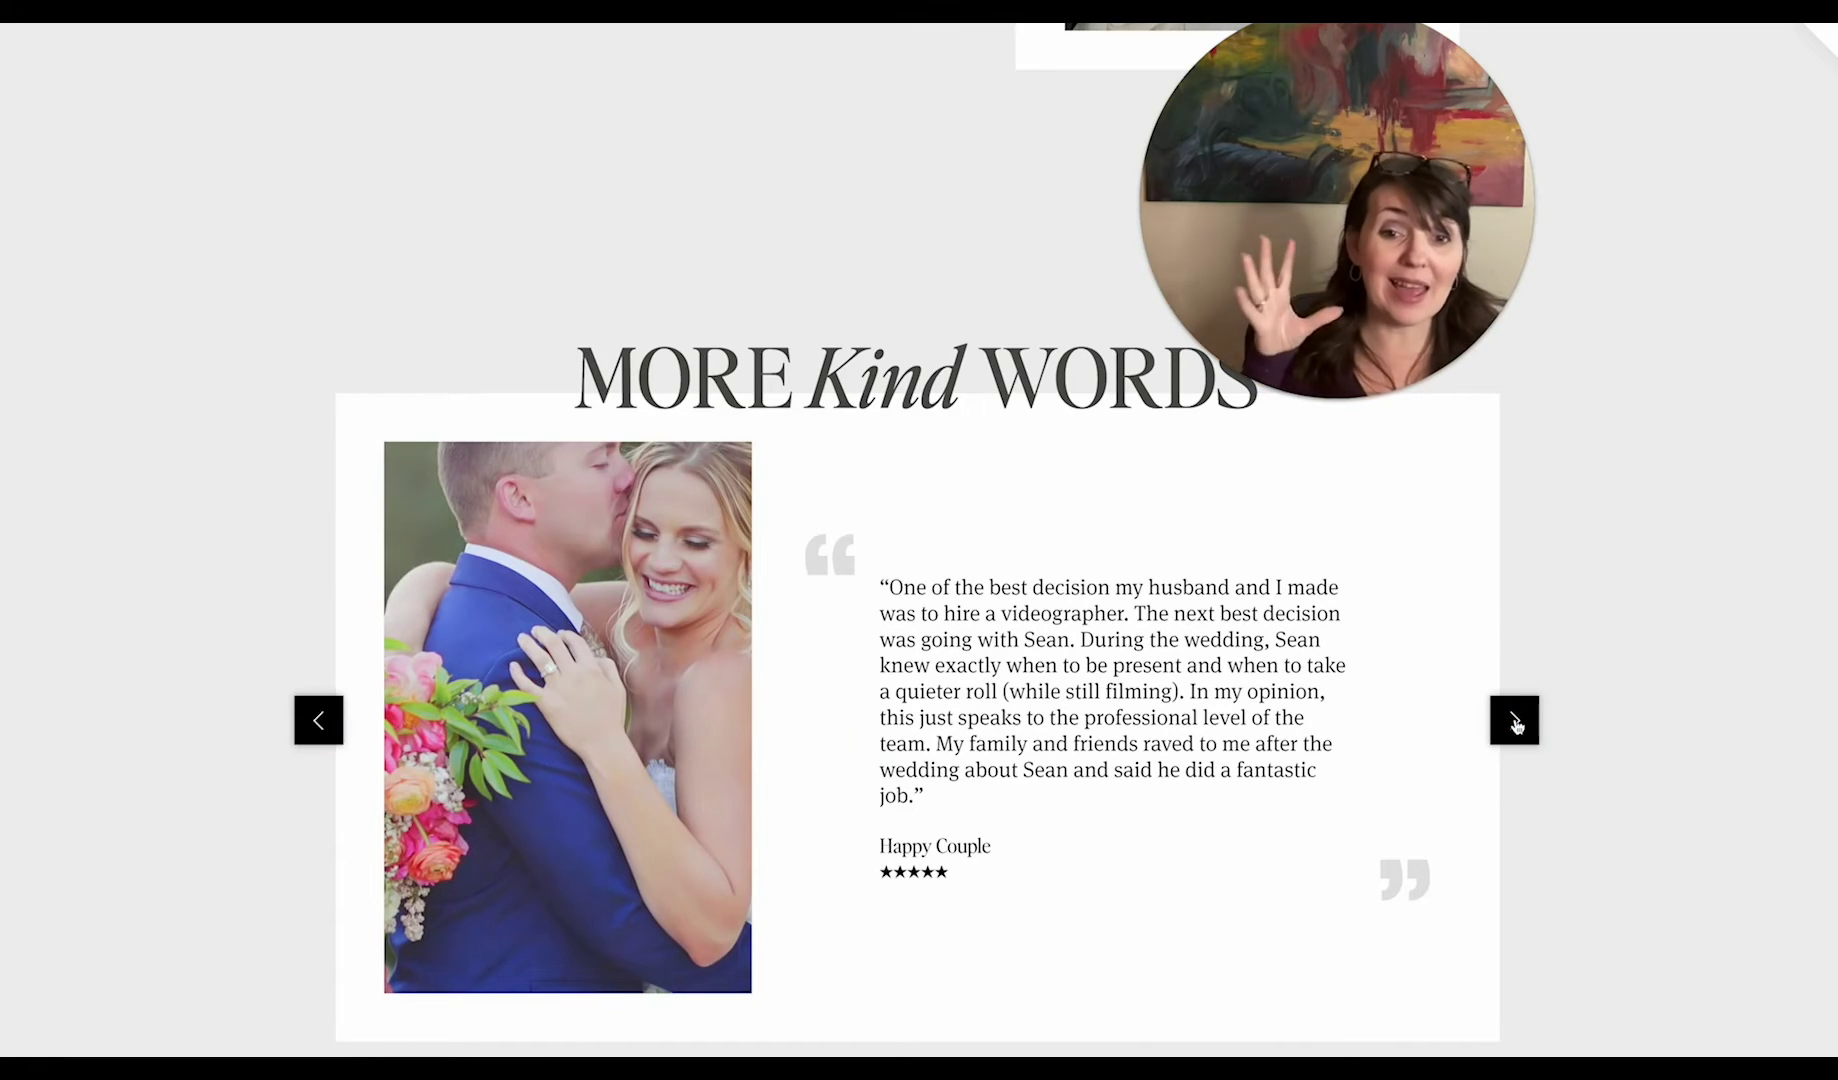
left_click(1515, 722)
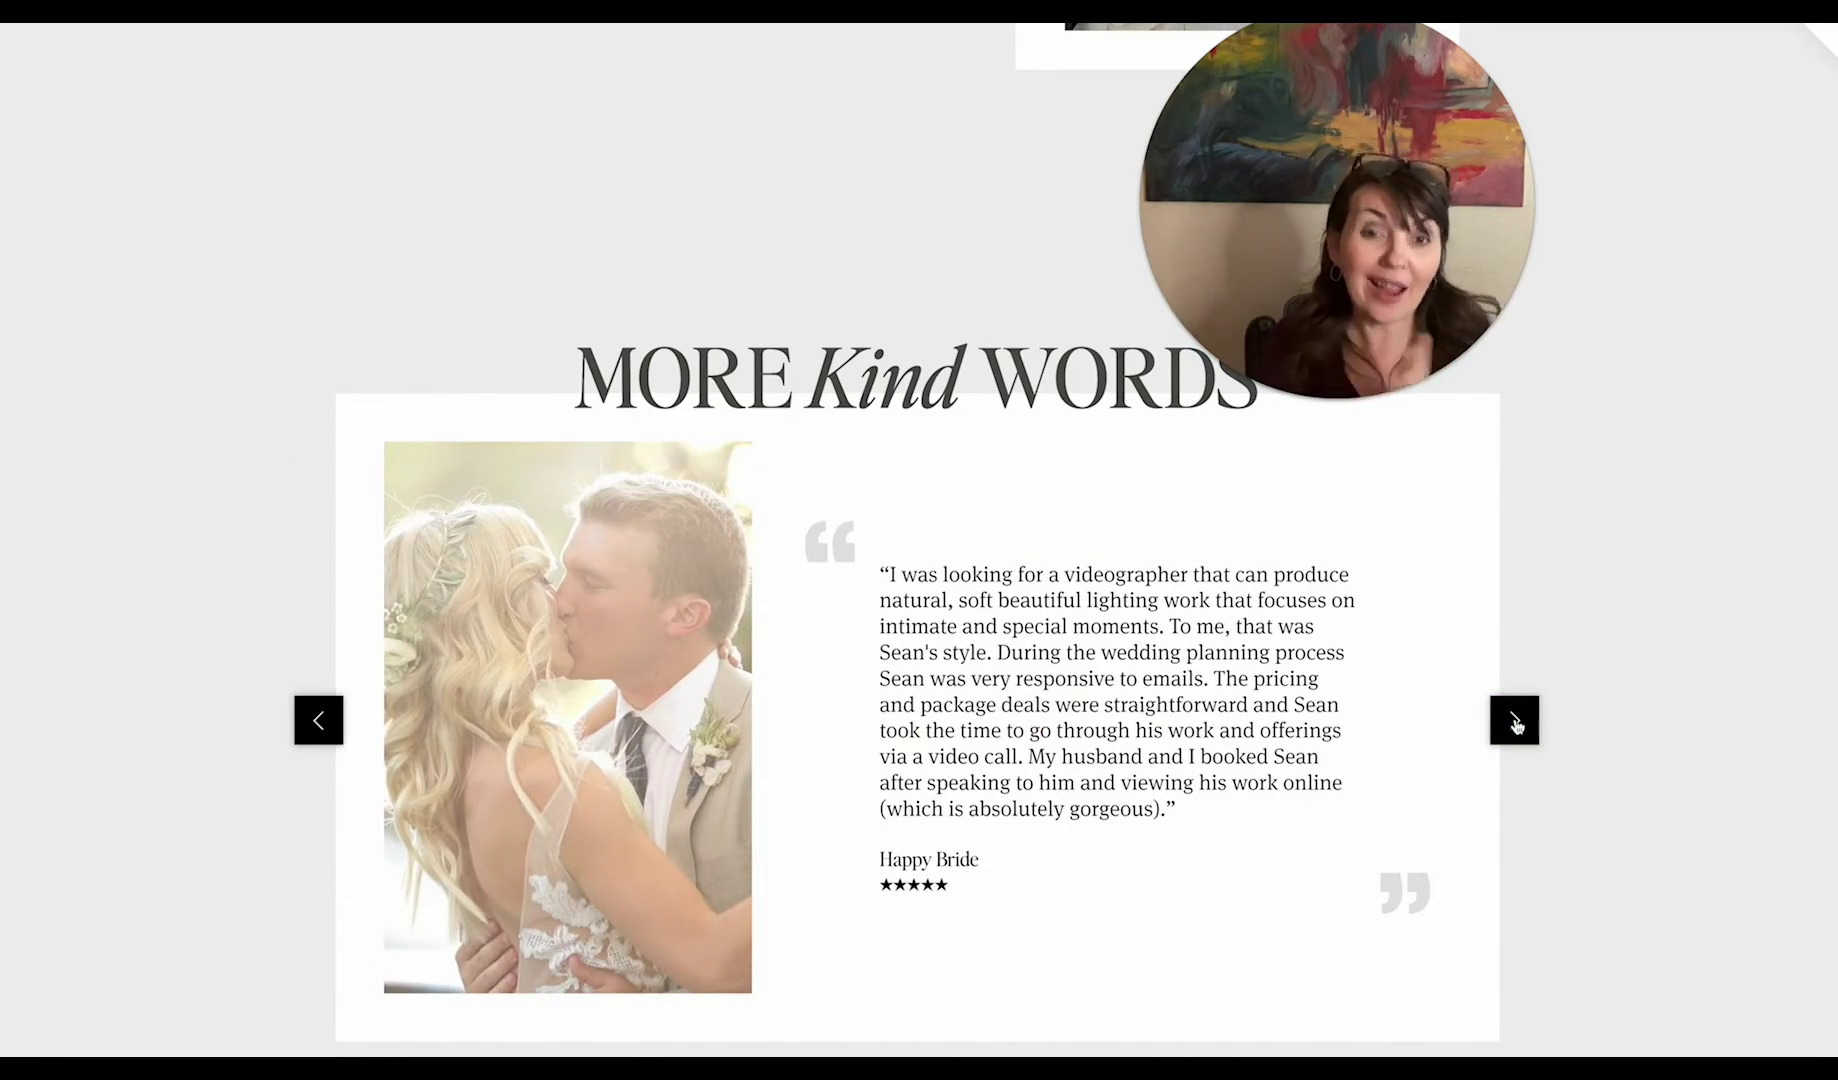
left_click(1515, 722)
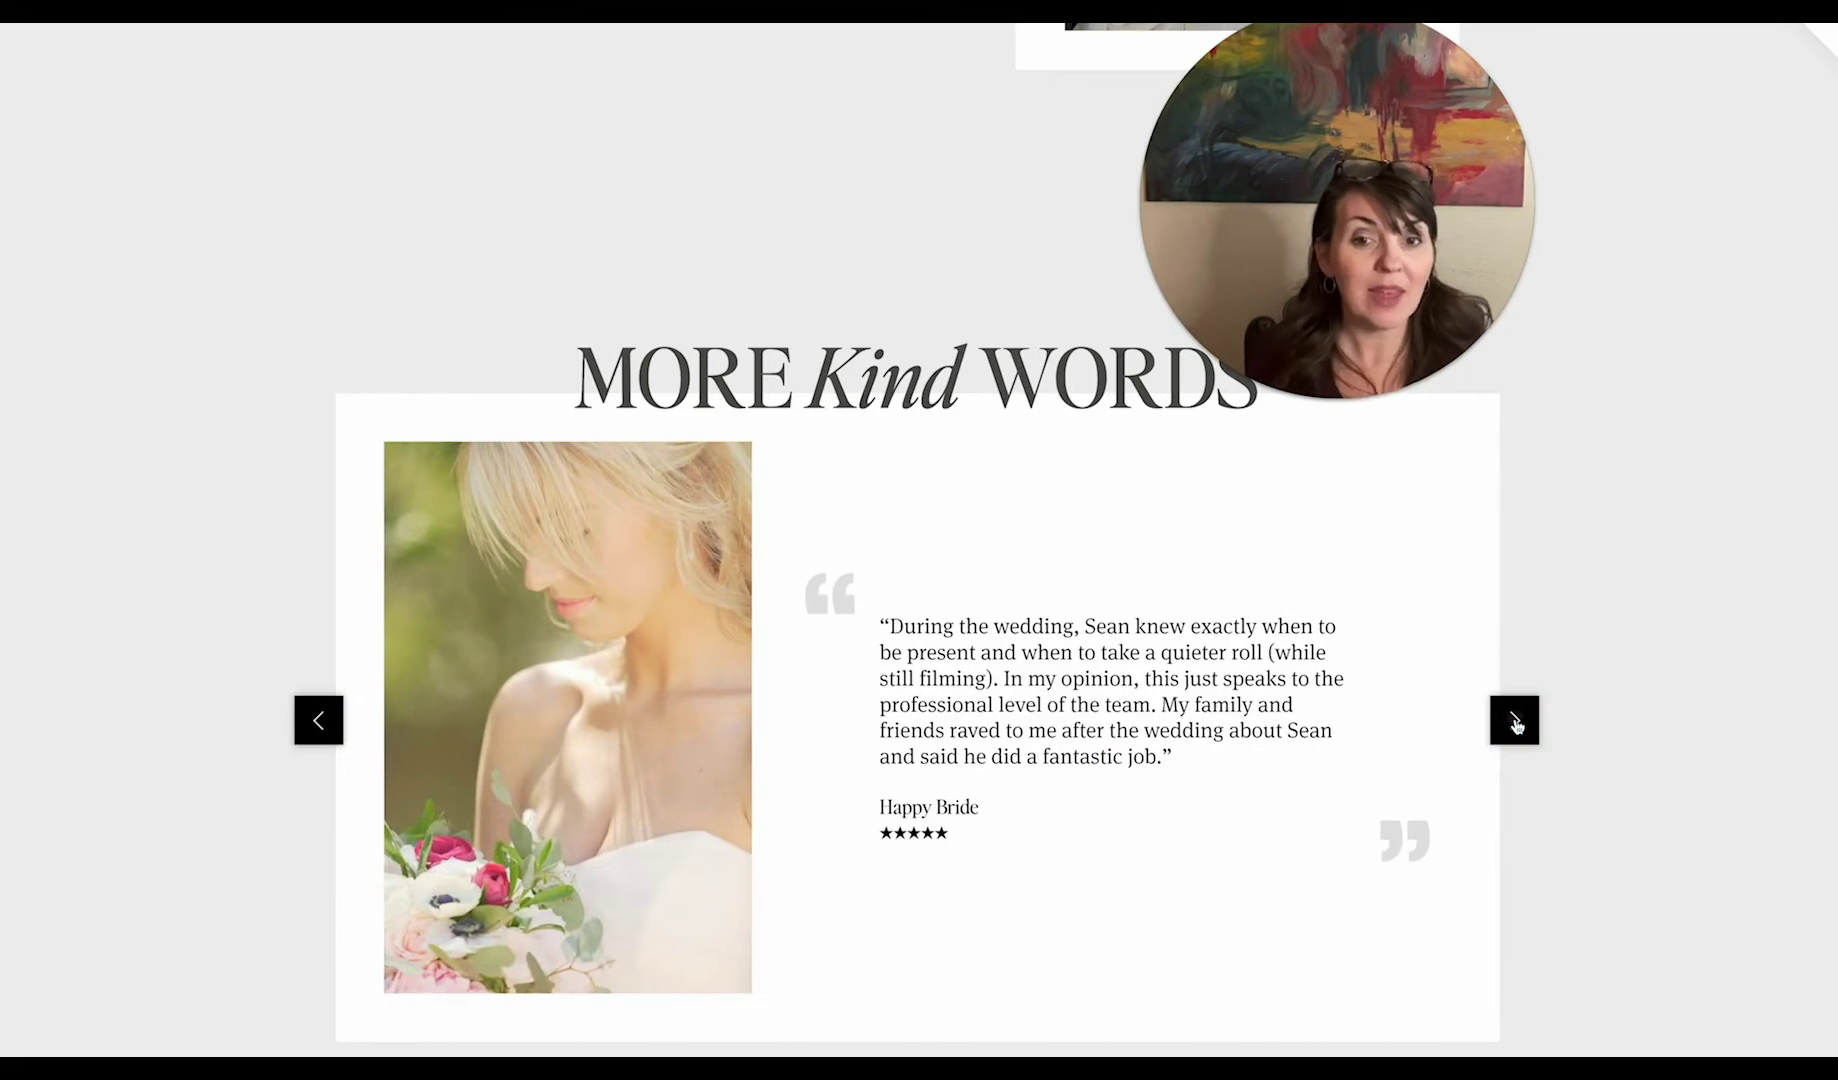
left_click(1515, 722)
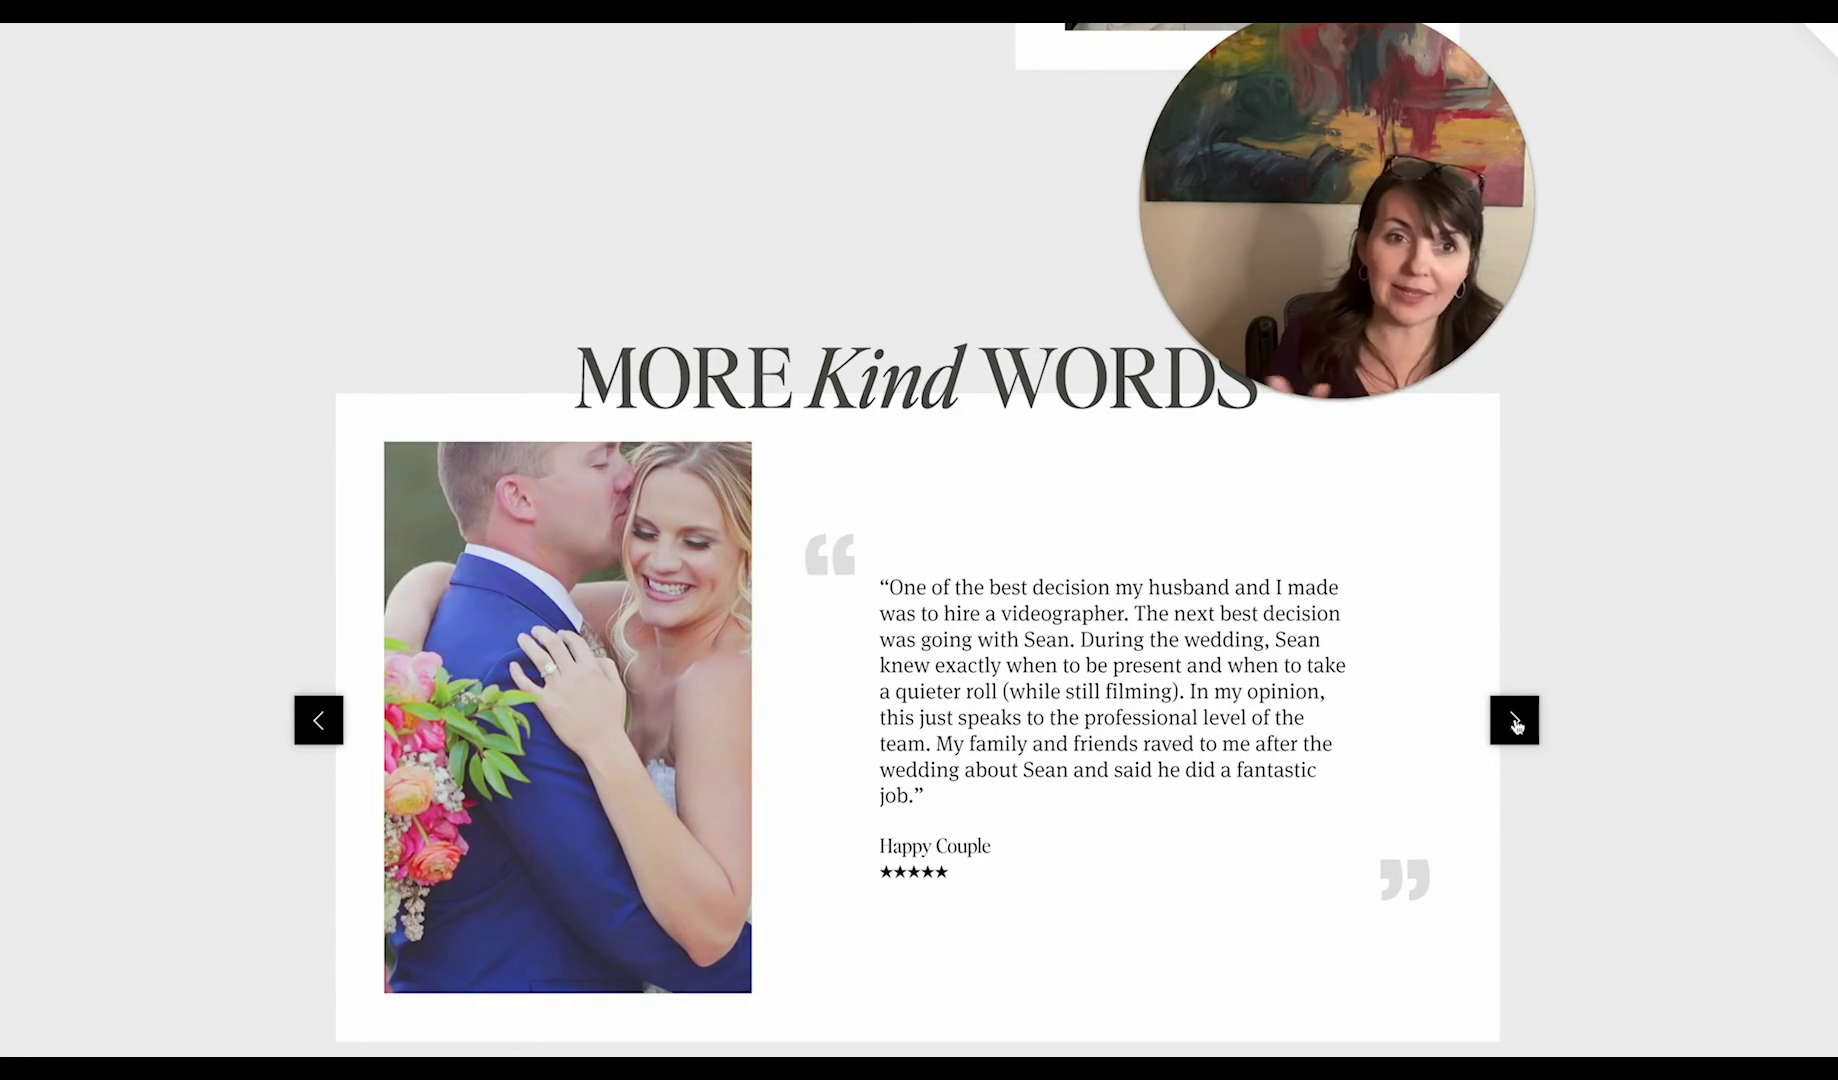
left_click(1515, 722)
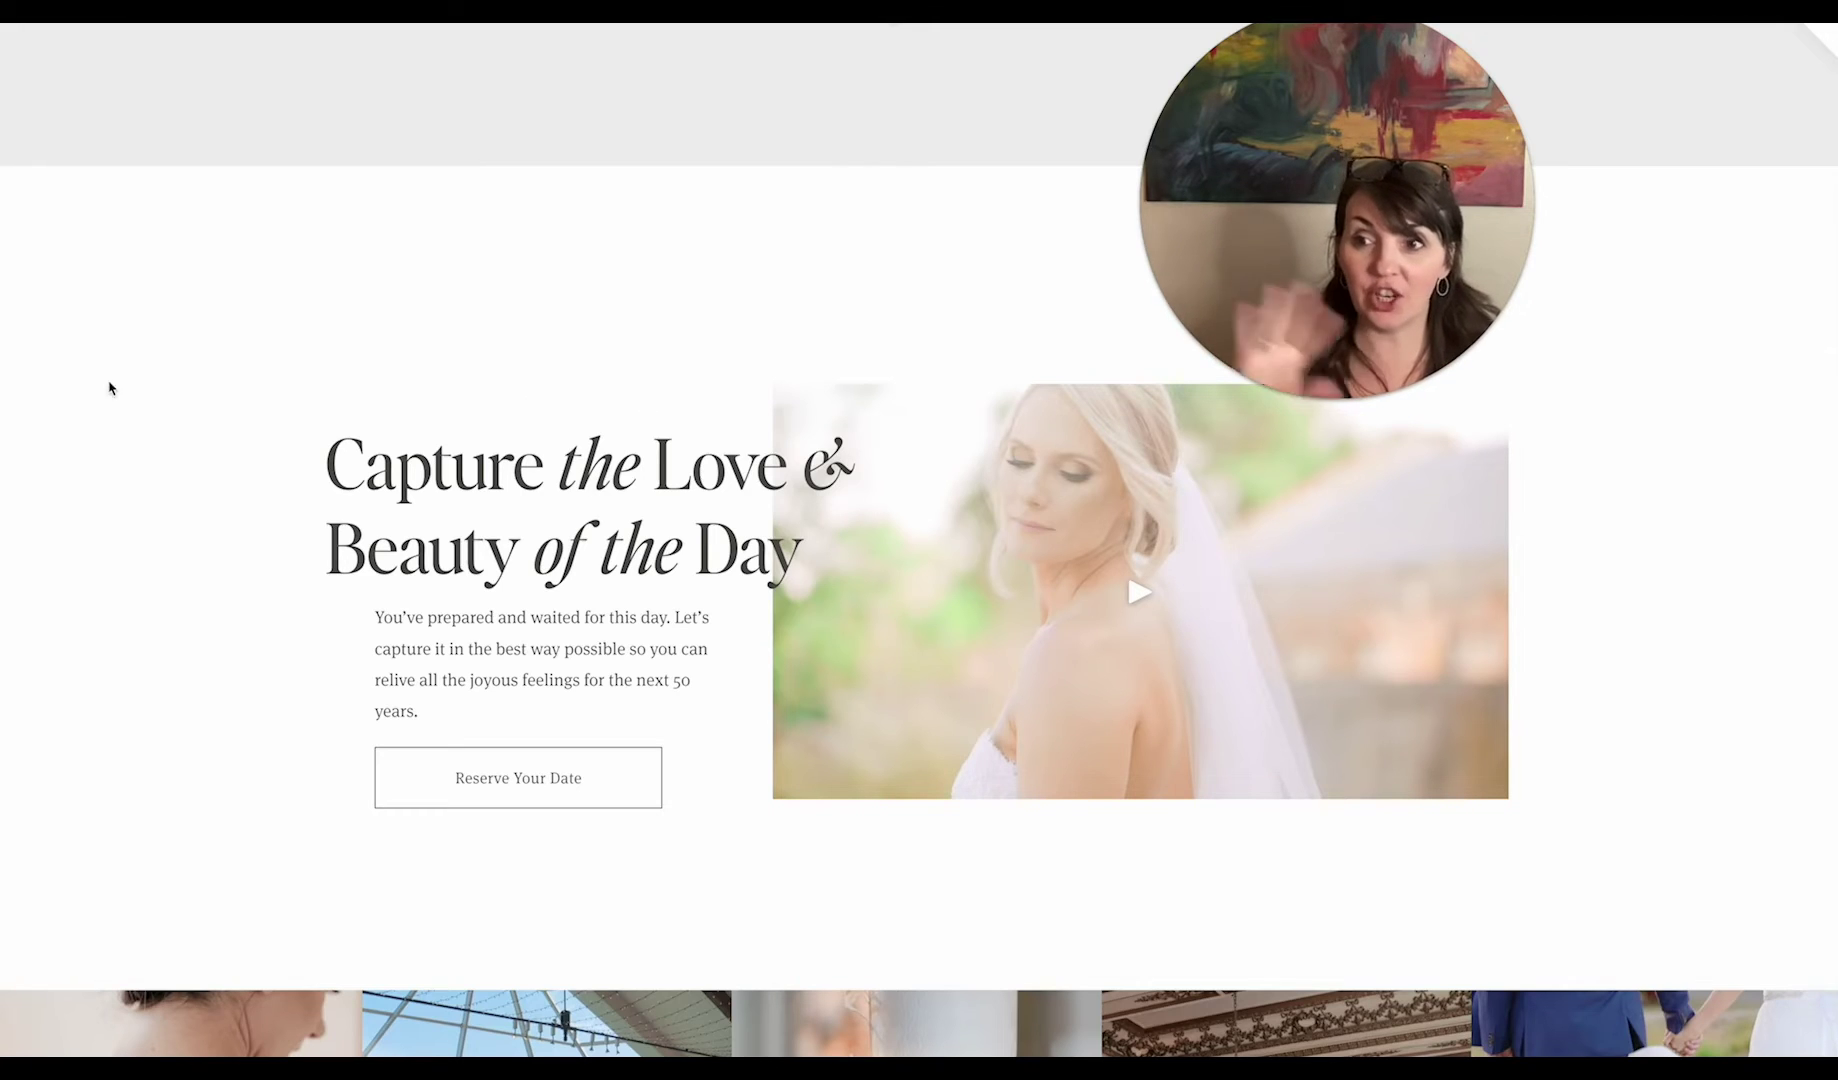
scroll(560, 570, "down", 5)
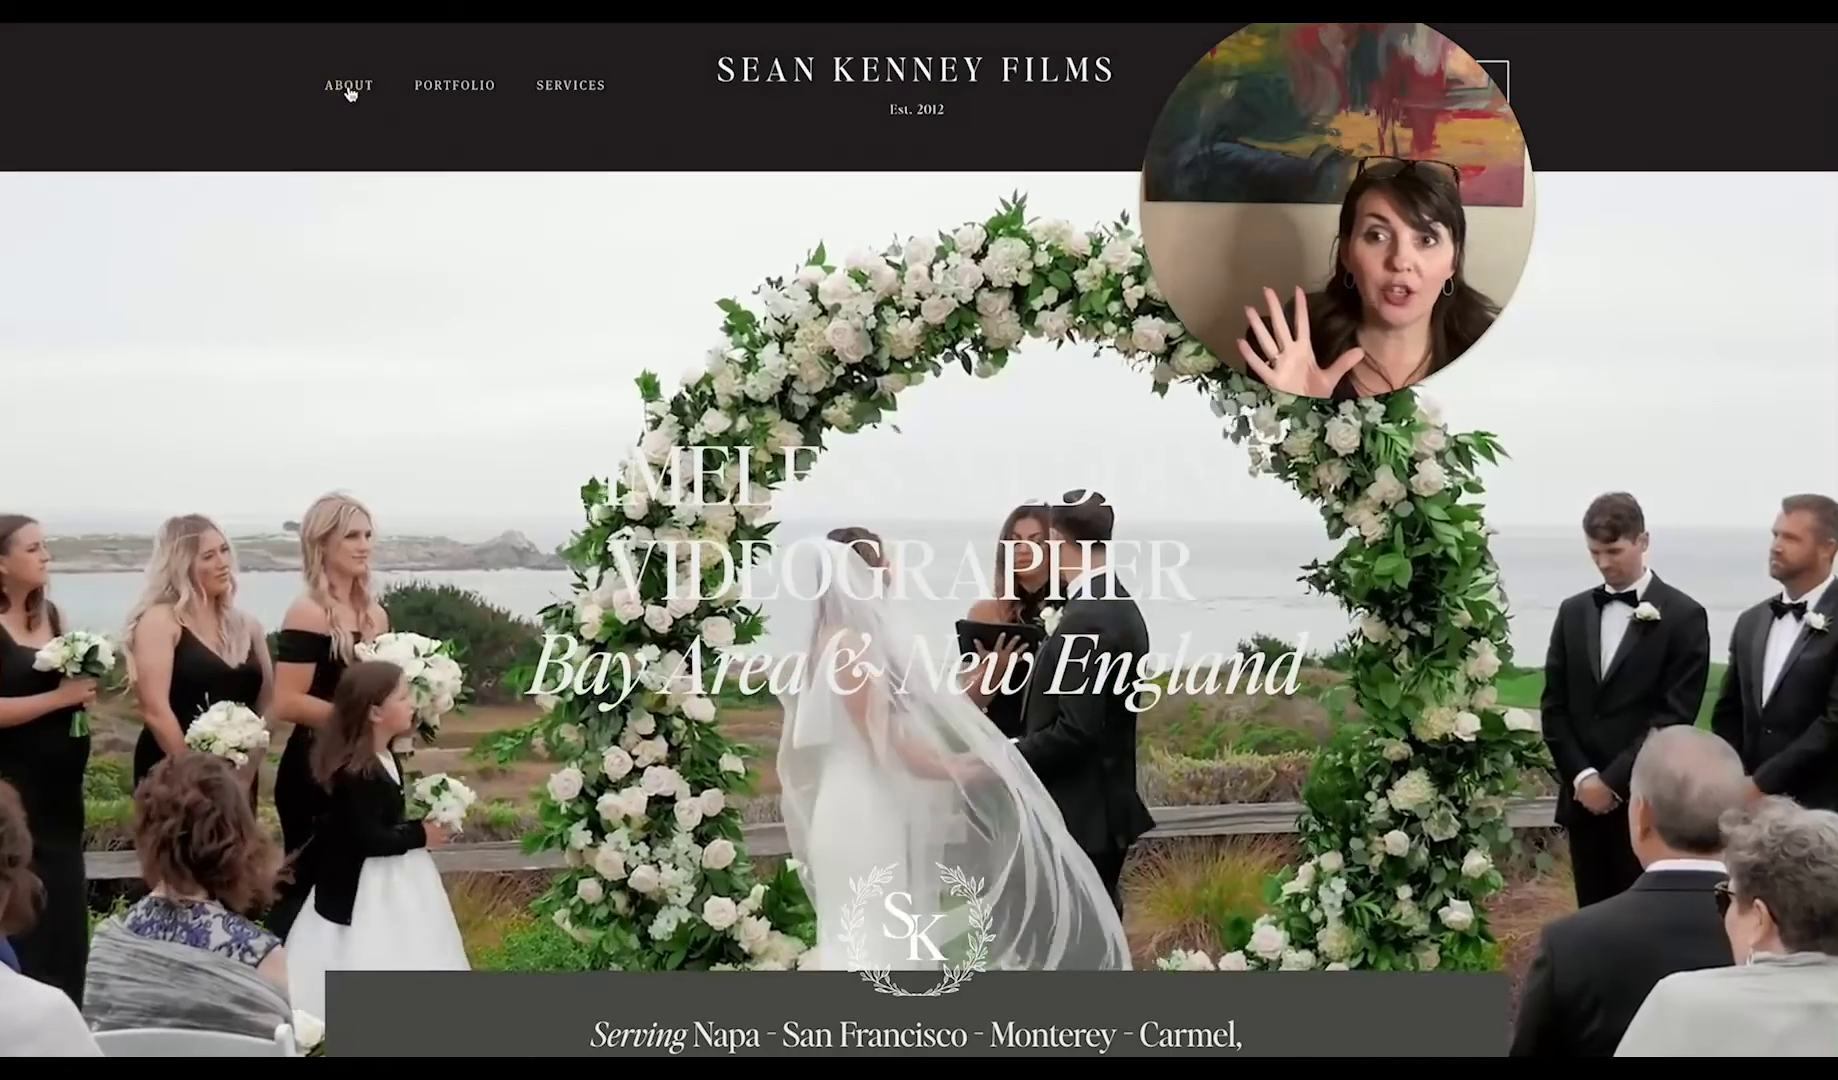
left_click(346, 87)
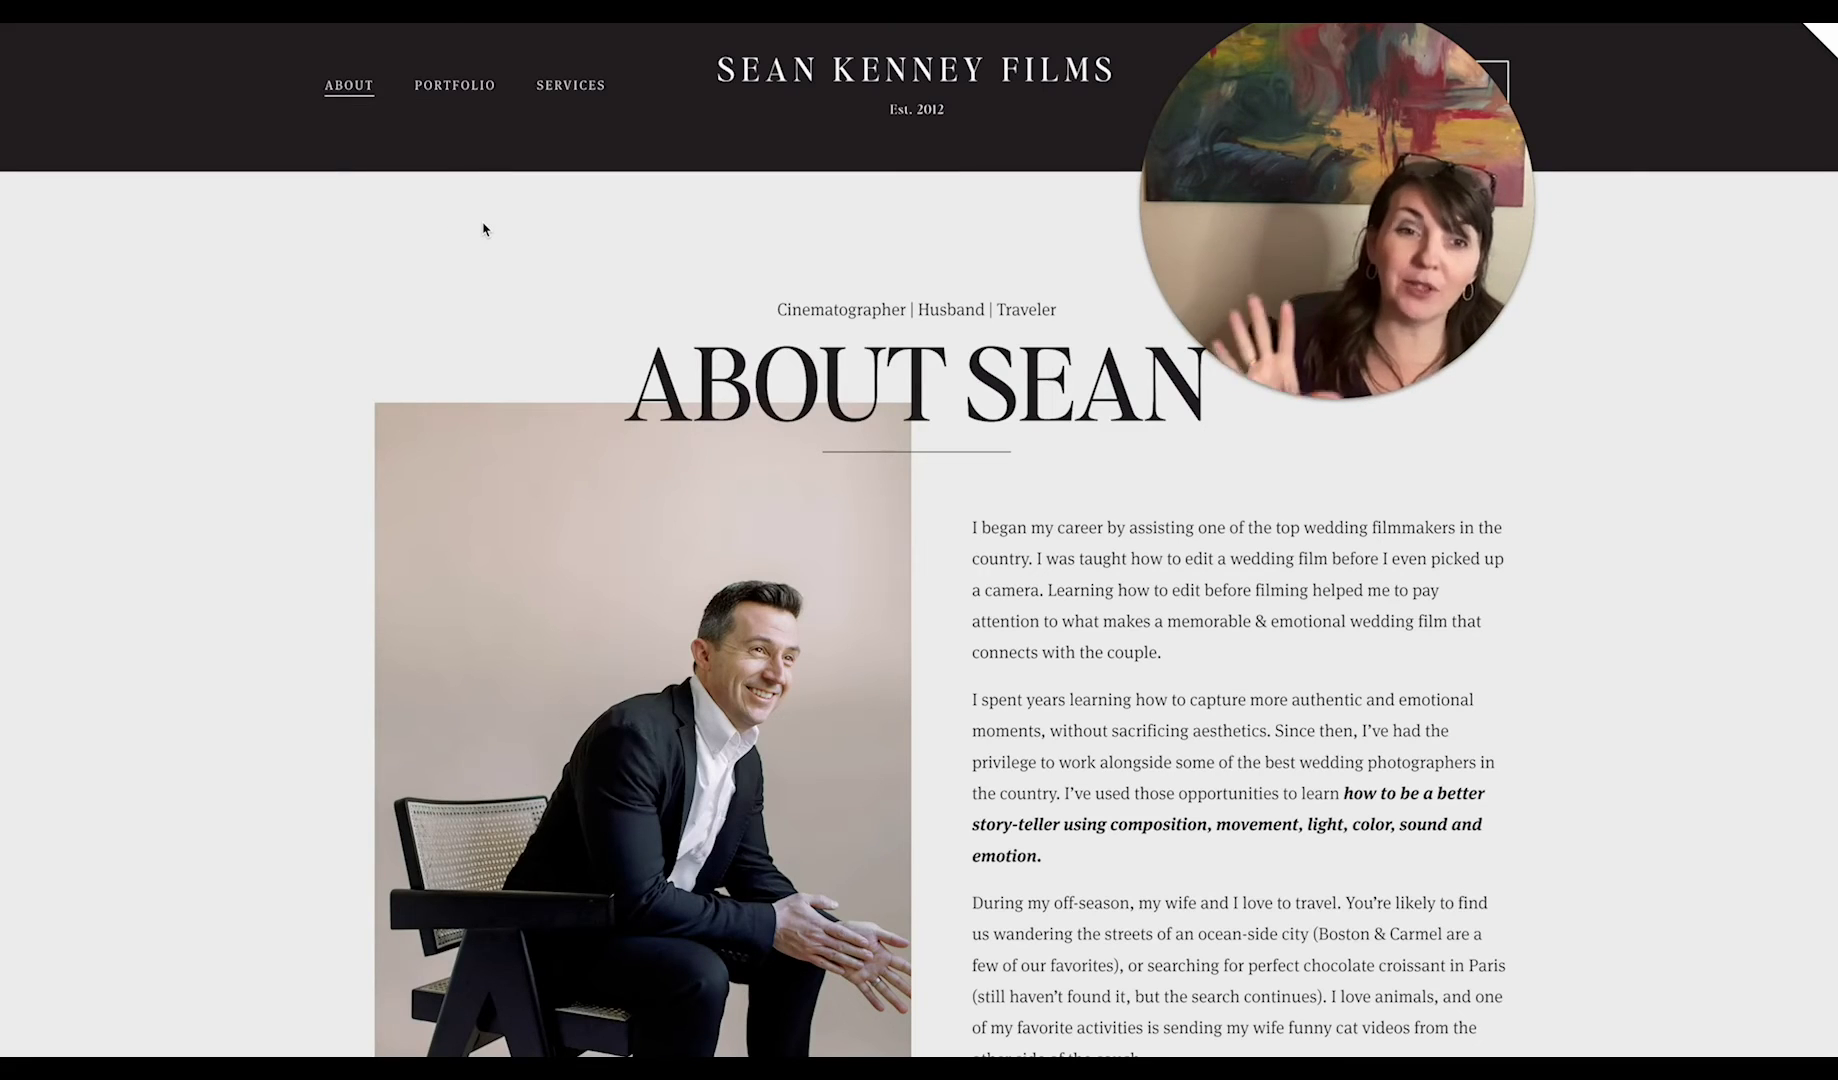
scroll(512, 304, "down", 1)
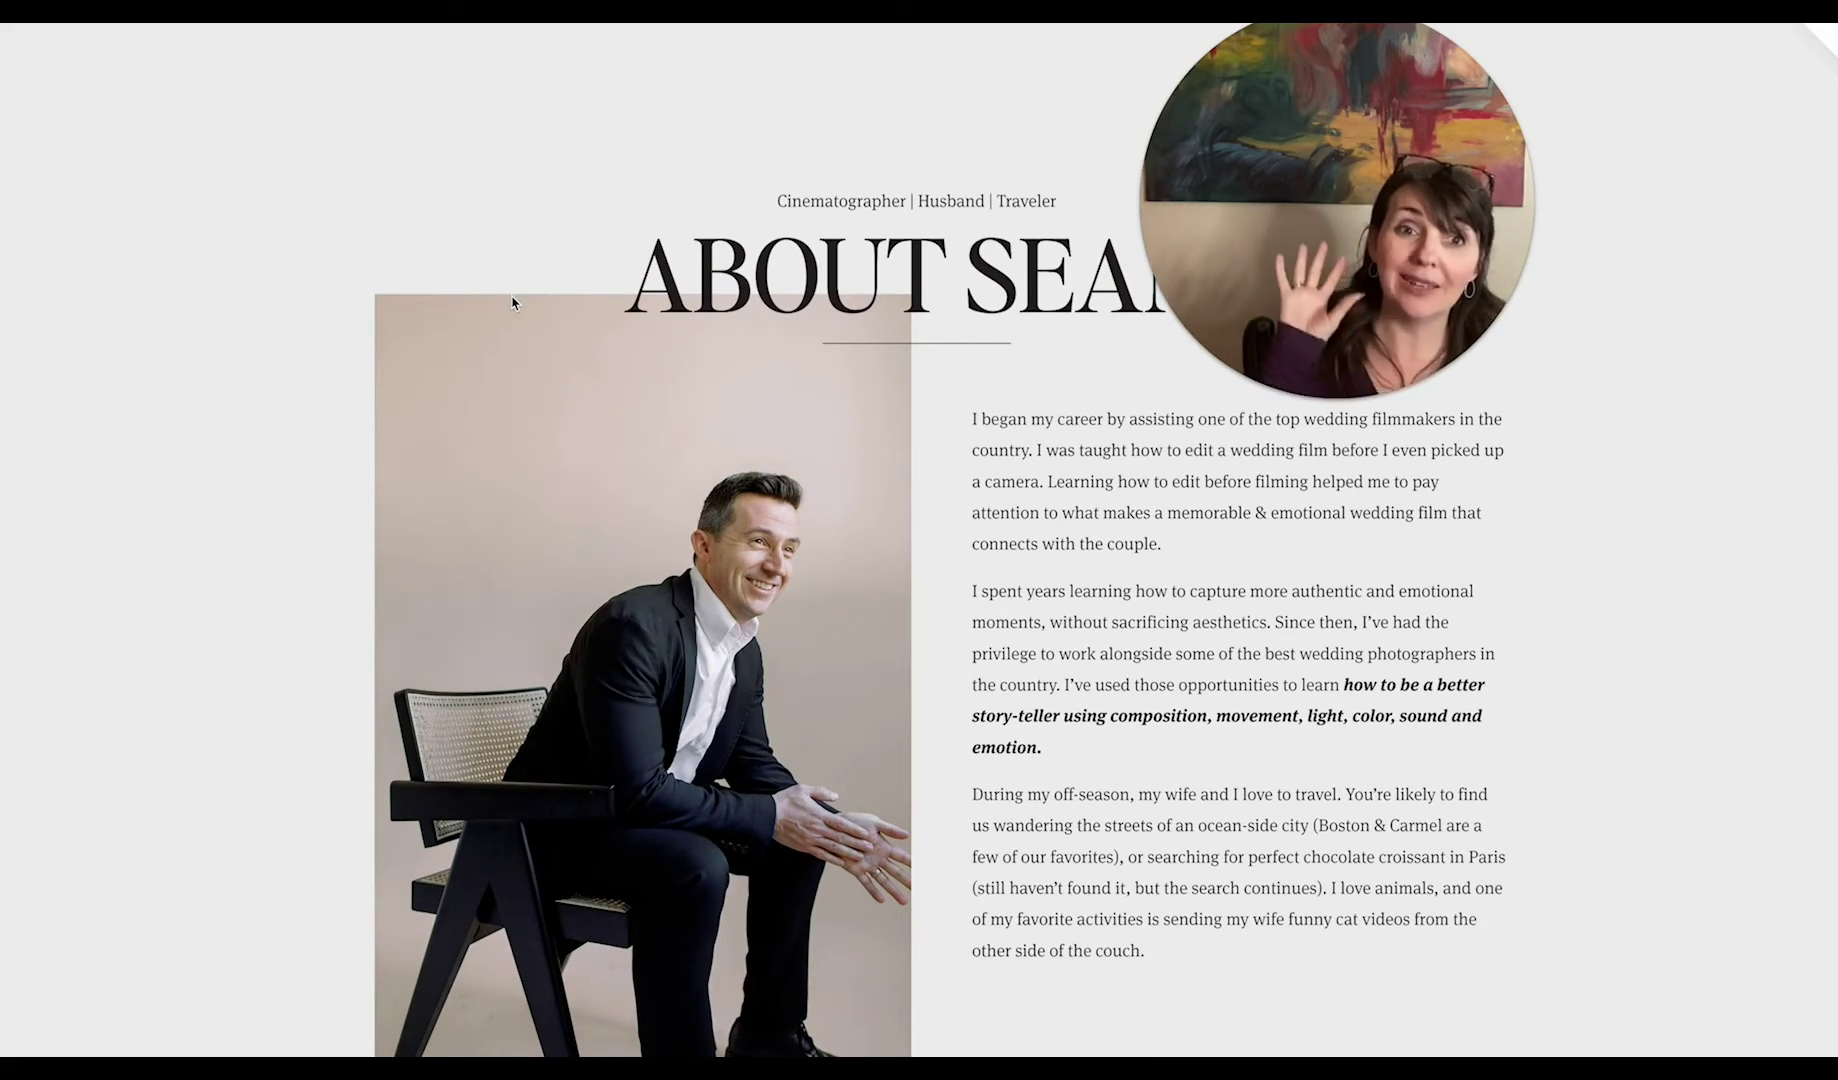
scroll(496, 304, "down", 1)
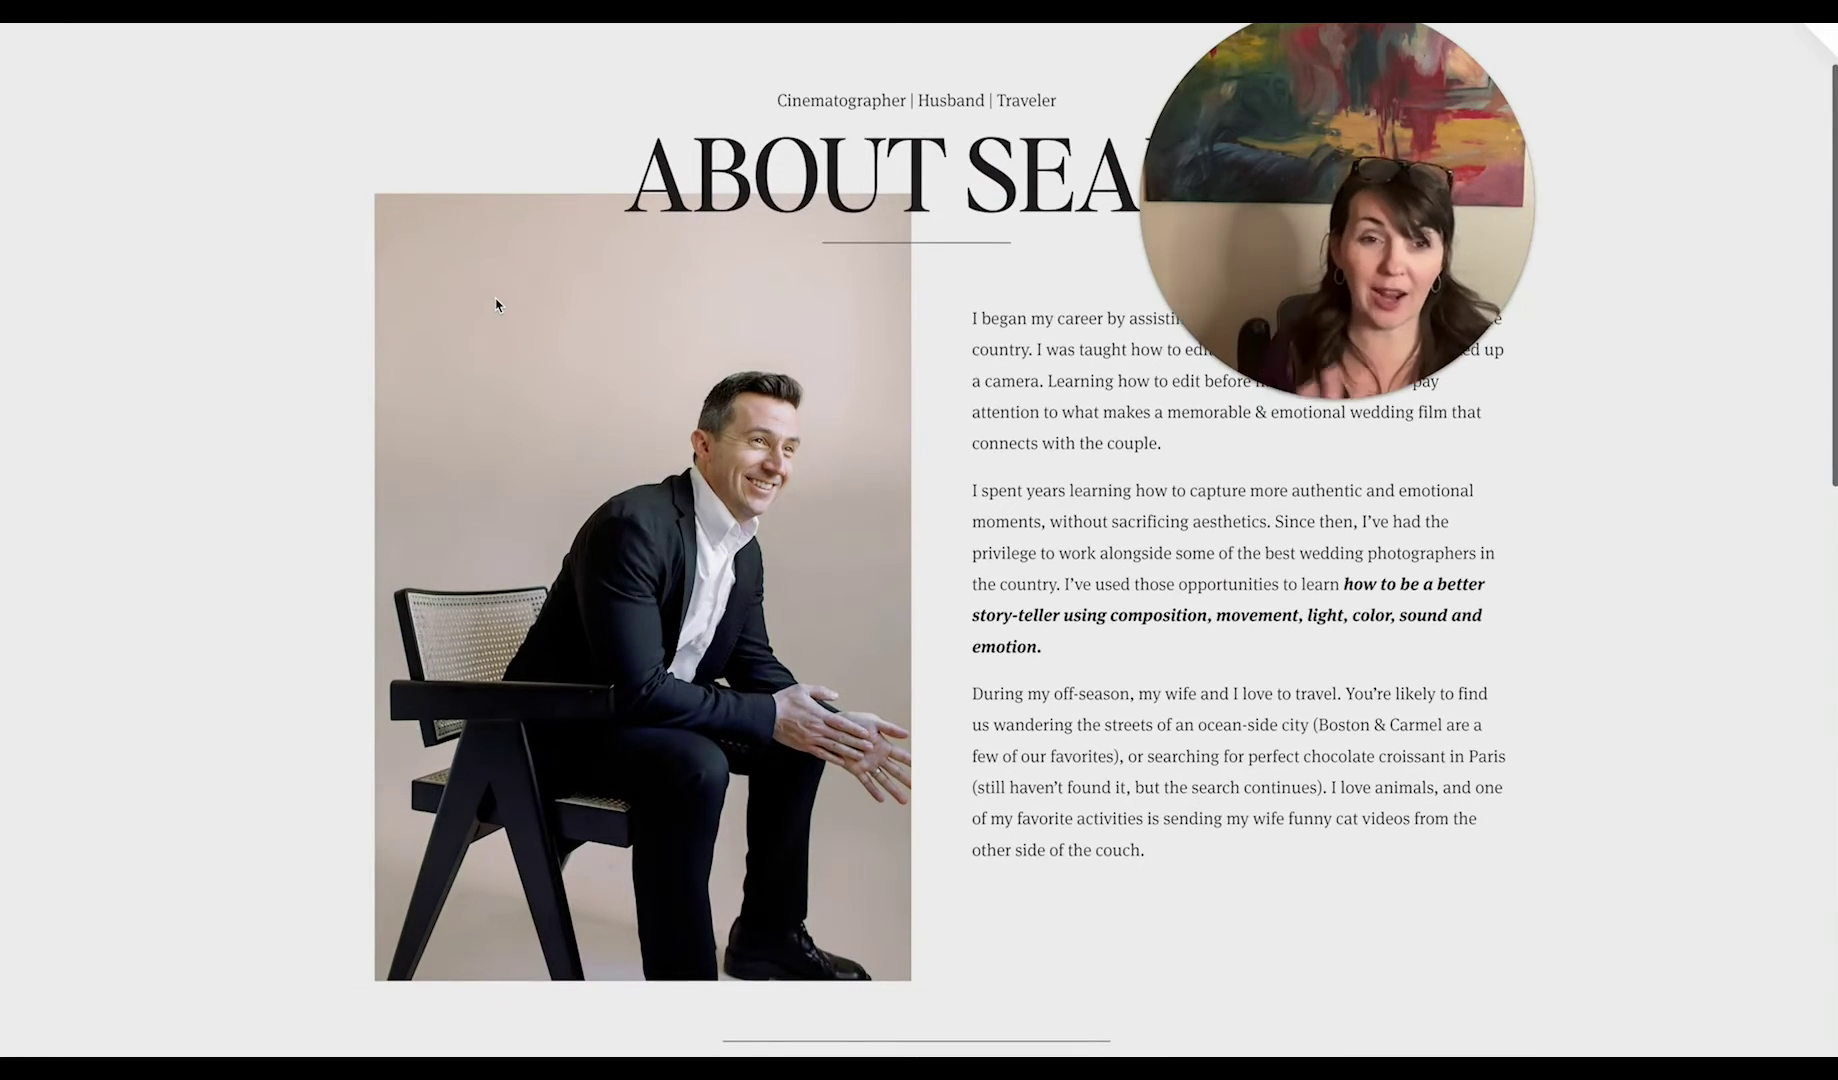
scroll(496, 304, "down", 3)
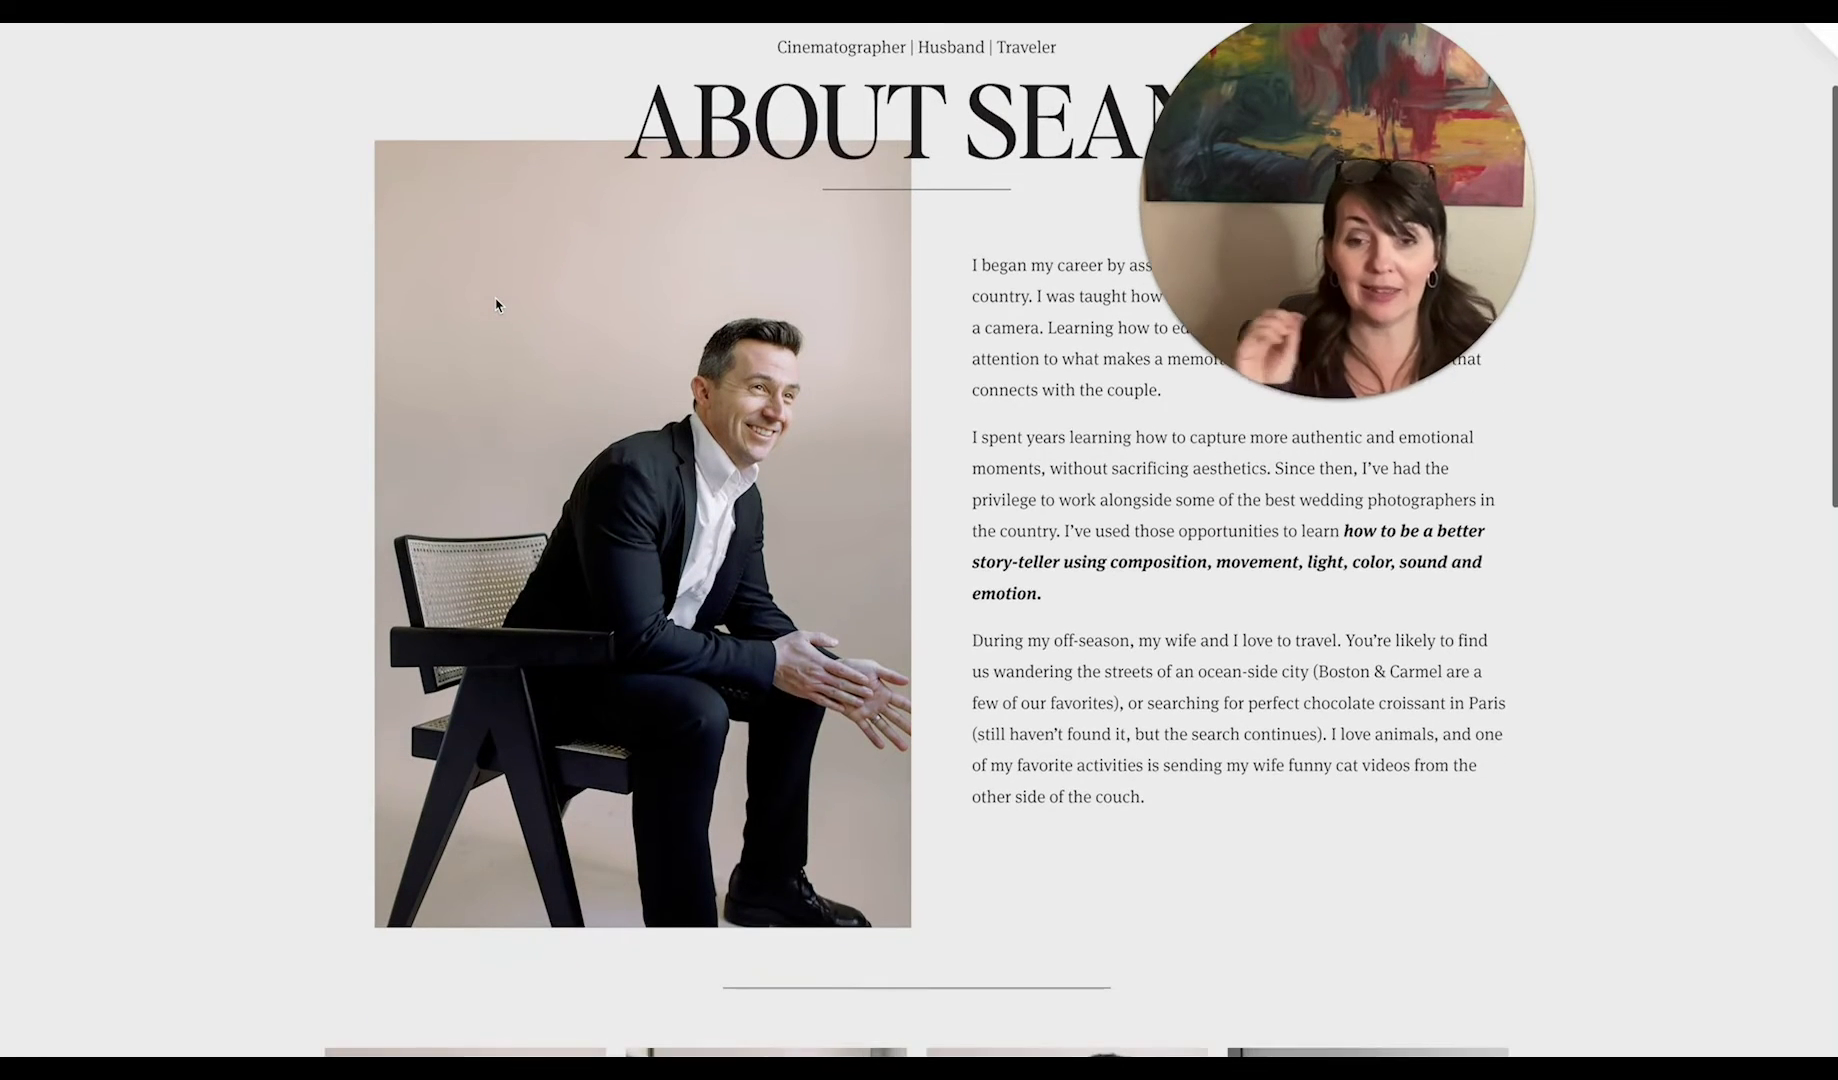
scroll(496, 304, "down", 6)
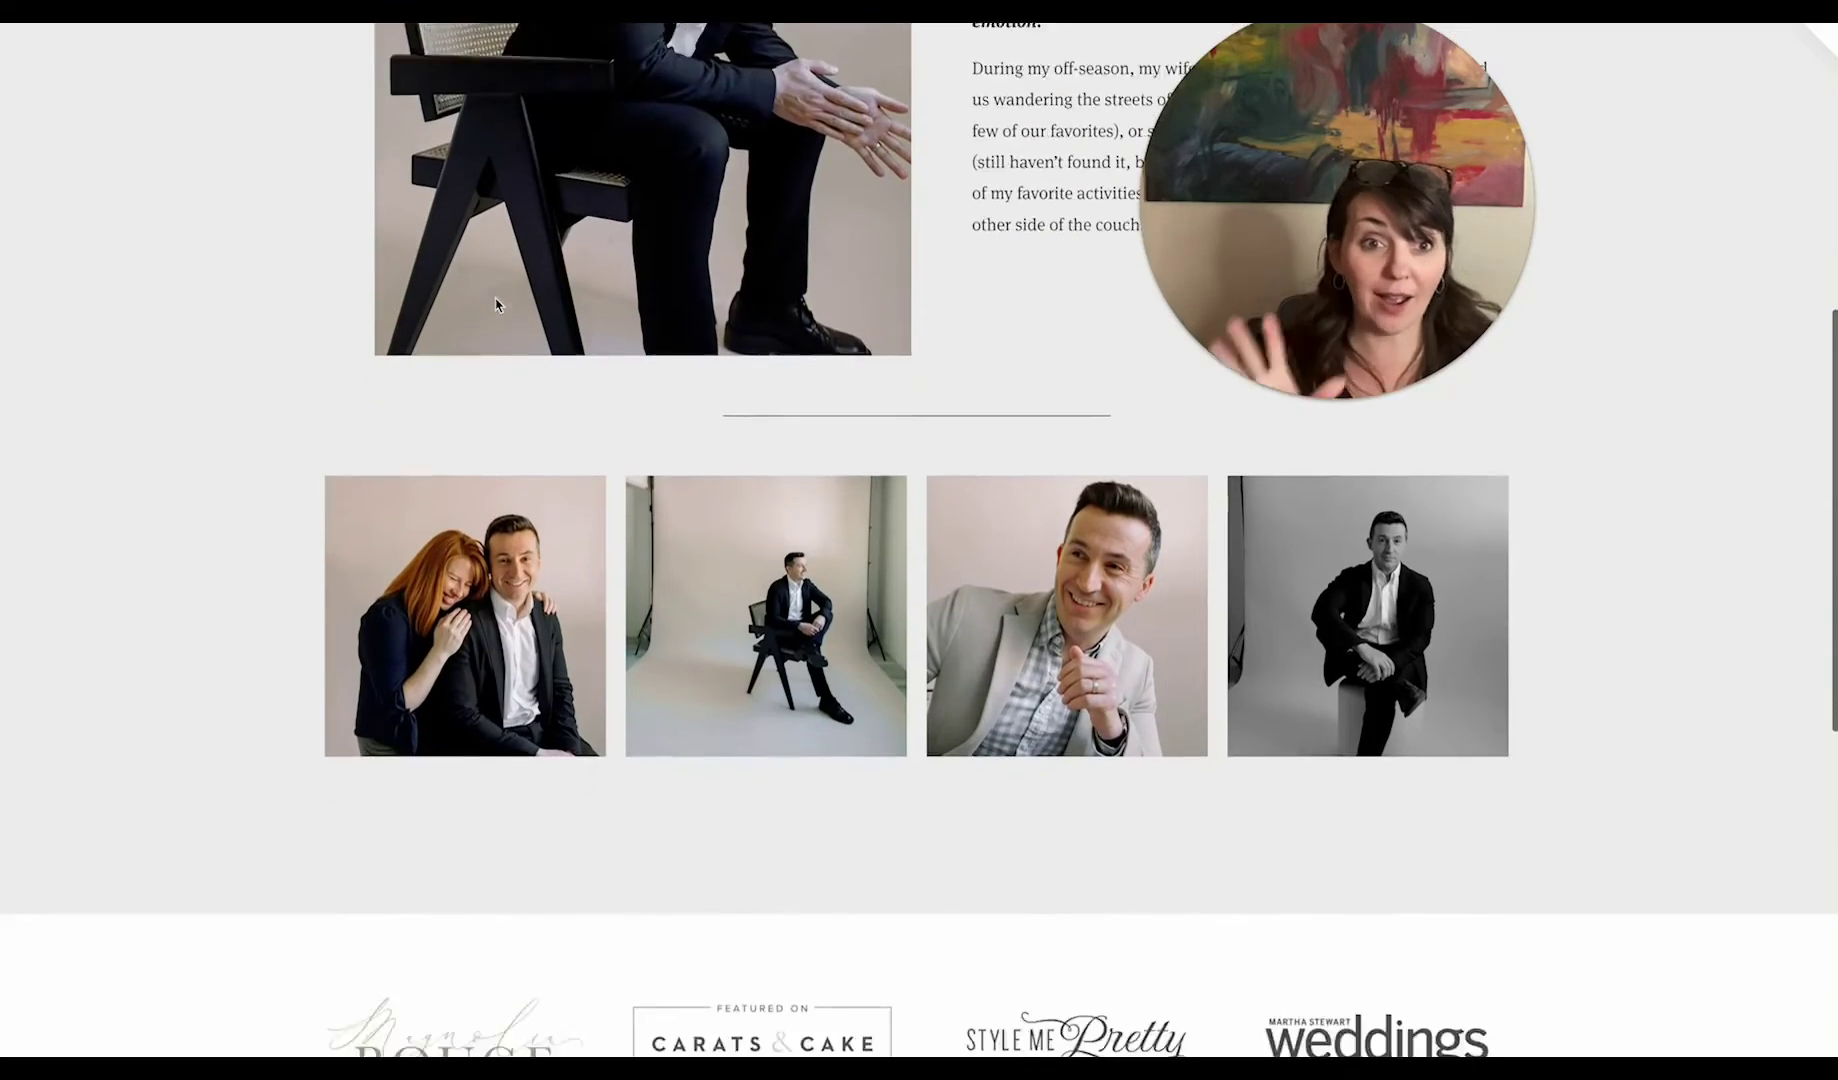
scroll(495, 299, "down", 2)
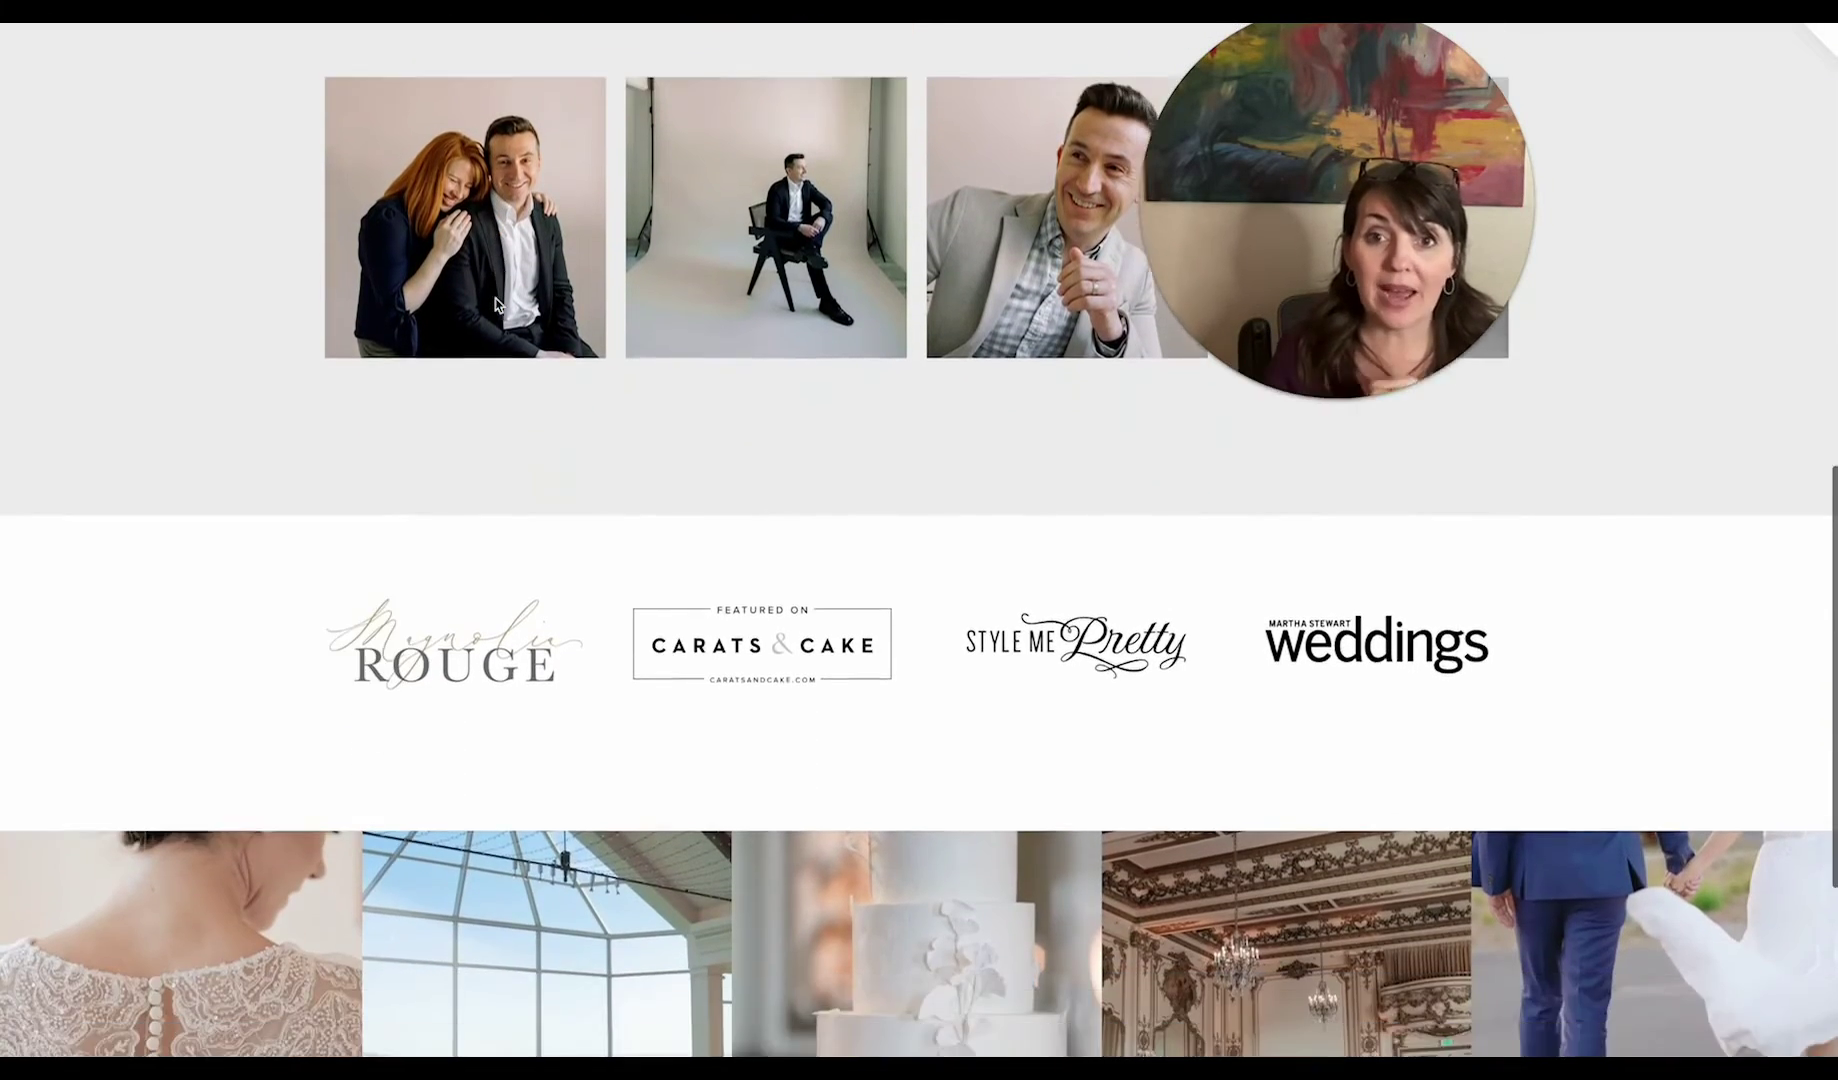
scroll(495, 299, "up", 6)
scroll(495, 299, "up", 5)
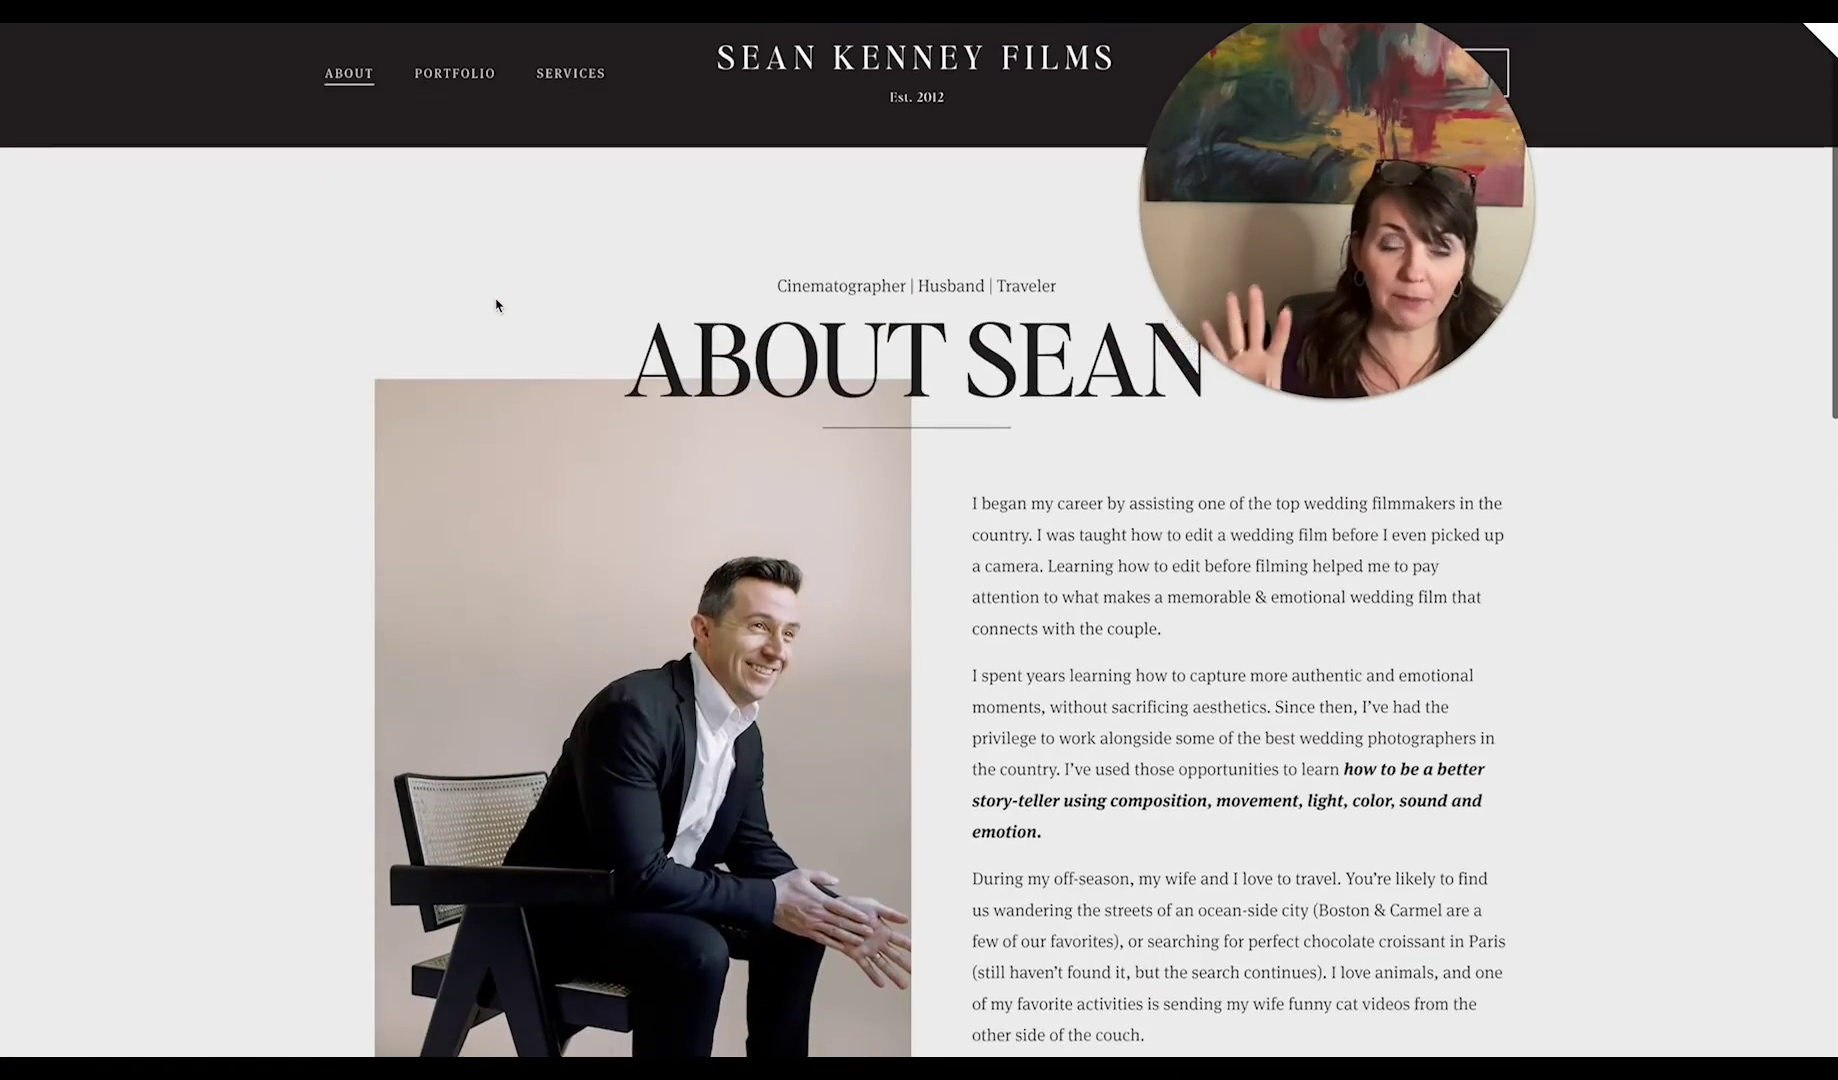
scroll(495, 299, "down", 4)
scroll(496, 304, "down", 8)
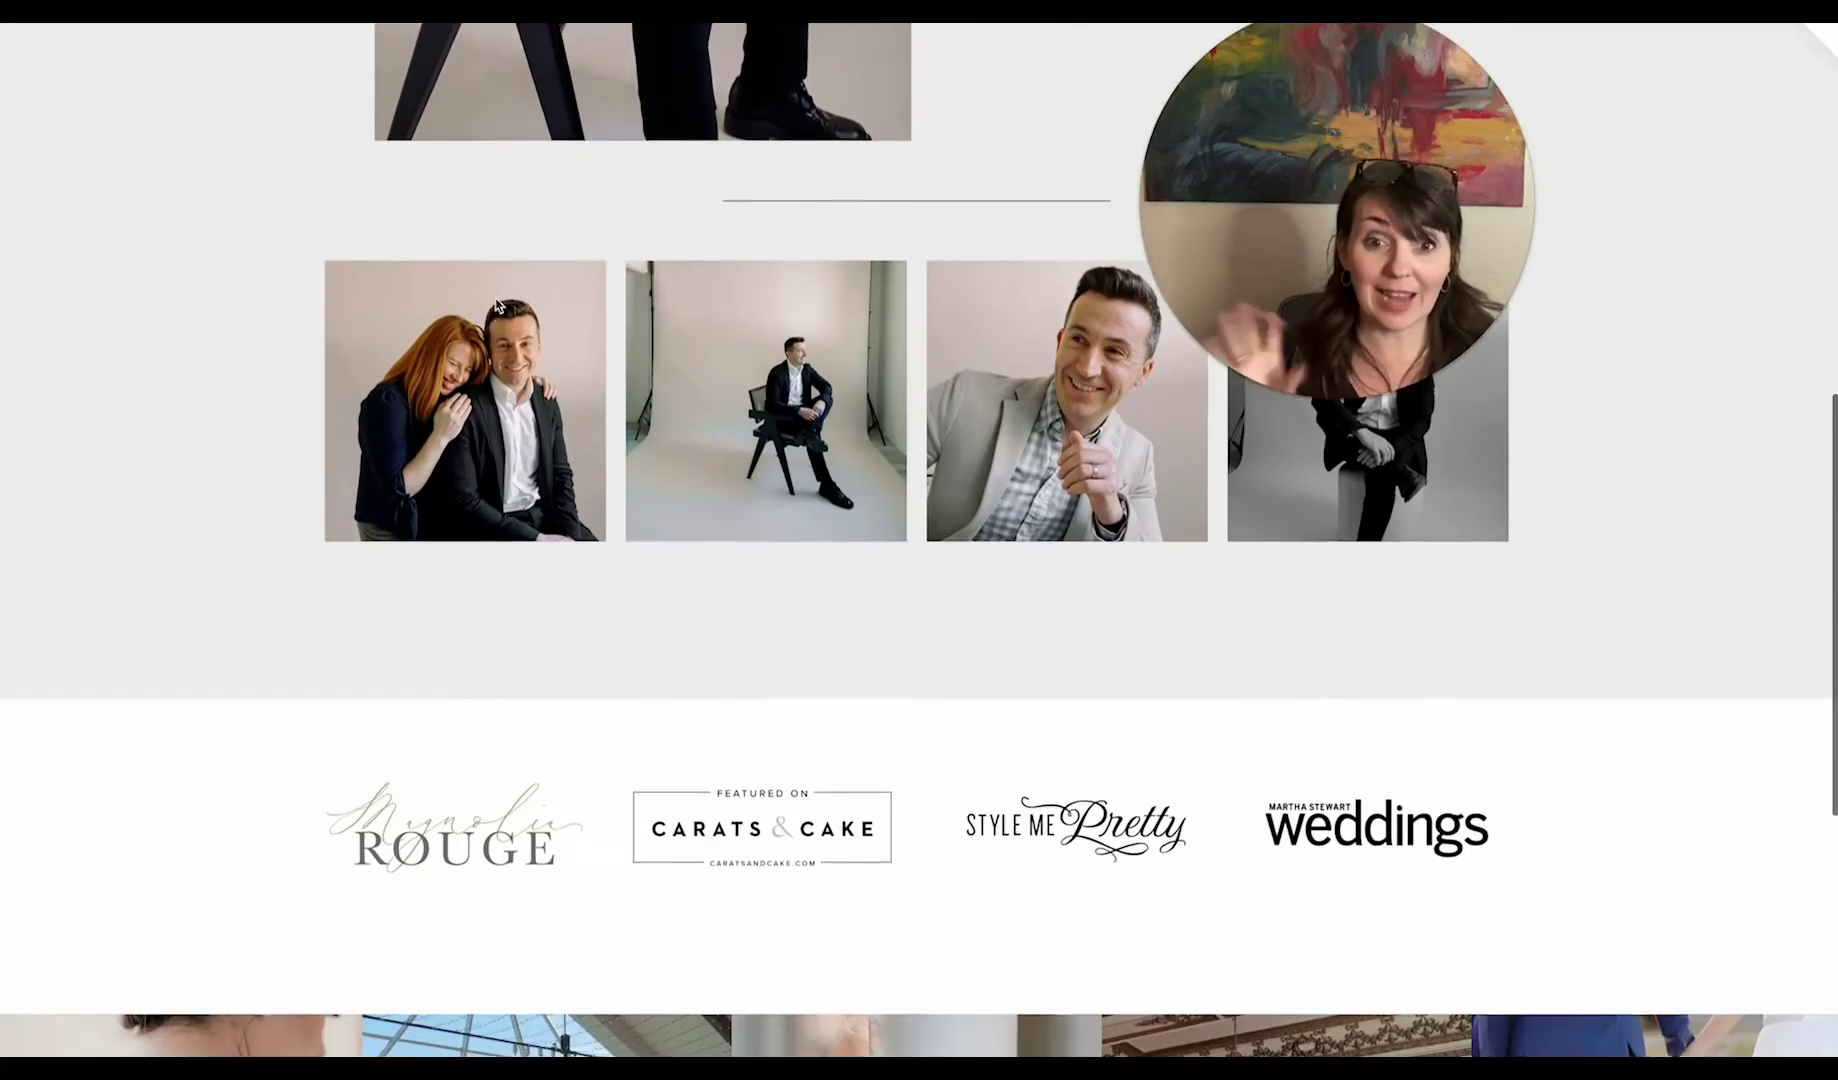
scroll(389, 300, "down", 1)
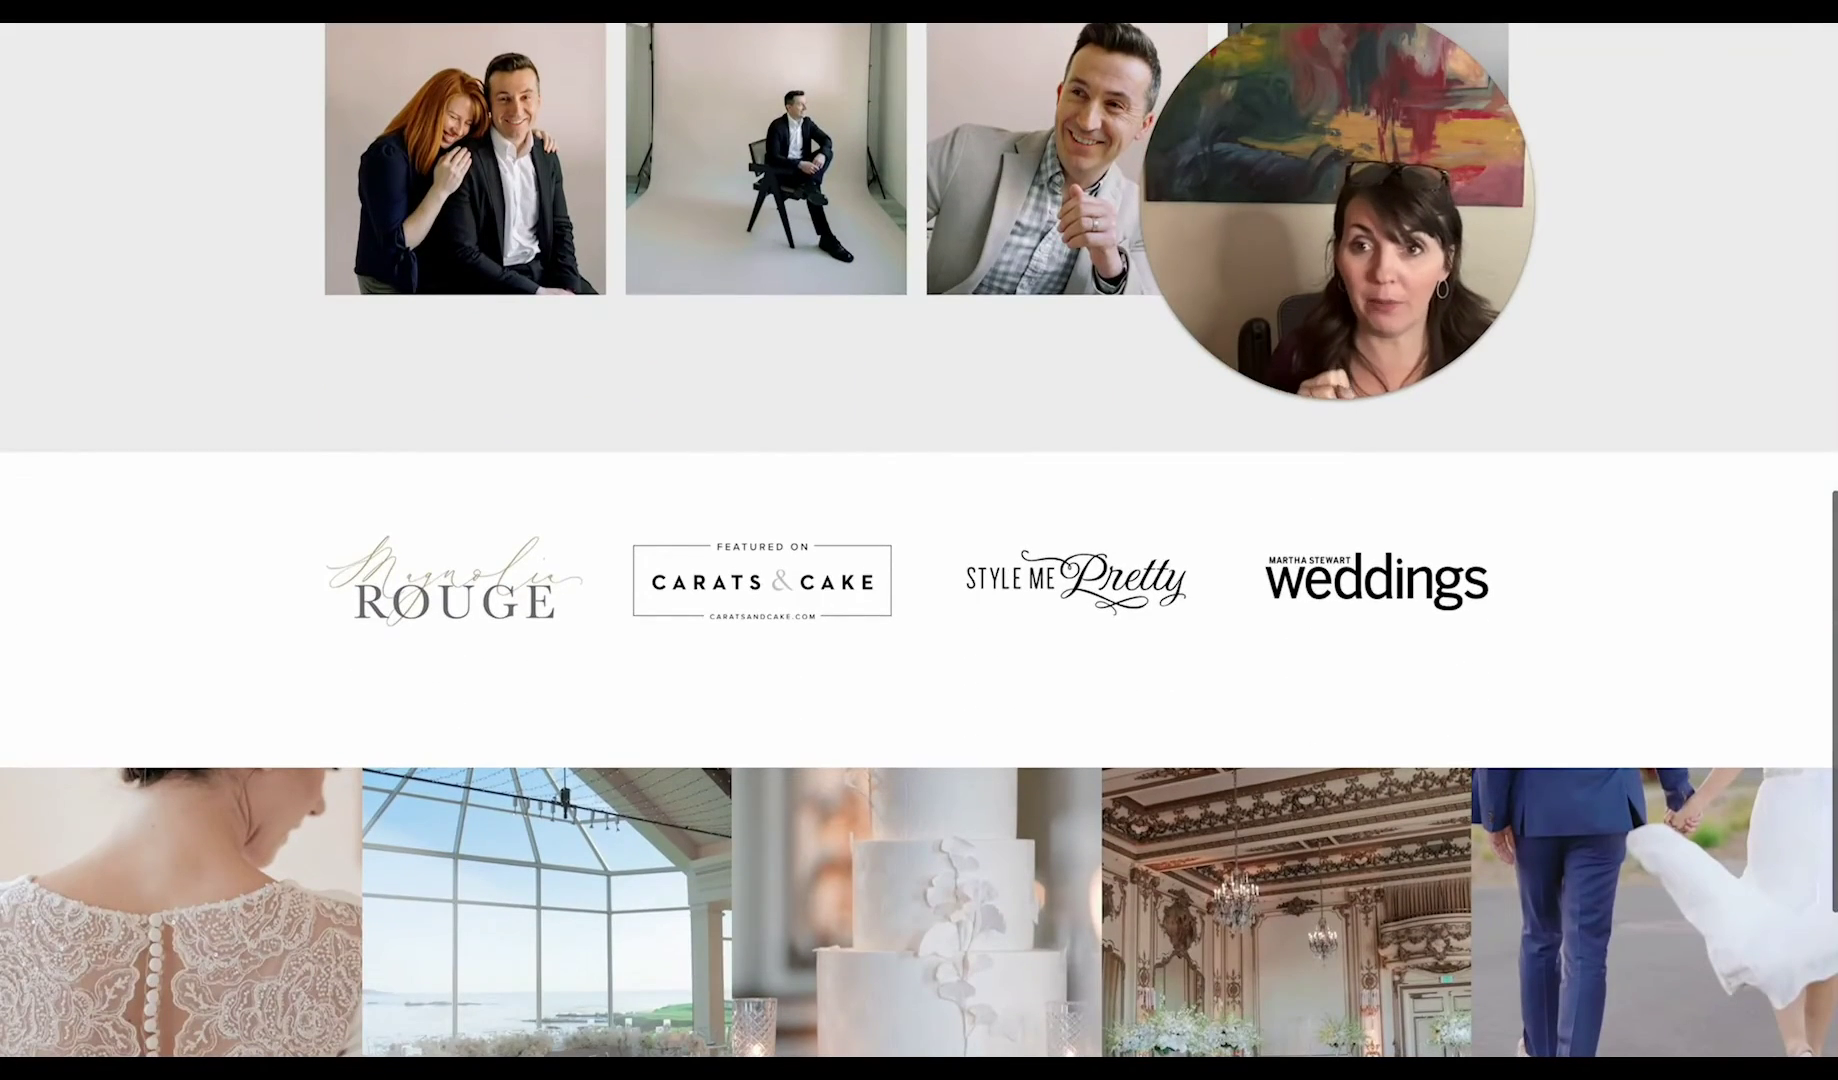
scroll(523, 416, "down", 3)
scroll(523, 416, "down", 1)
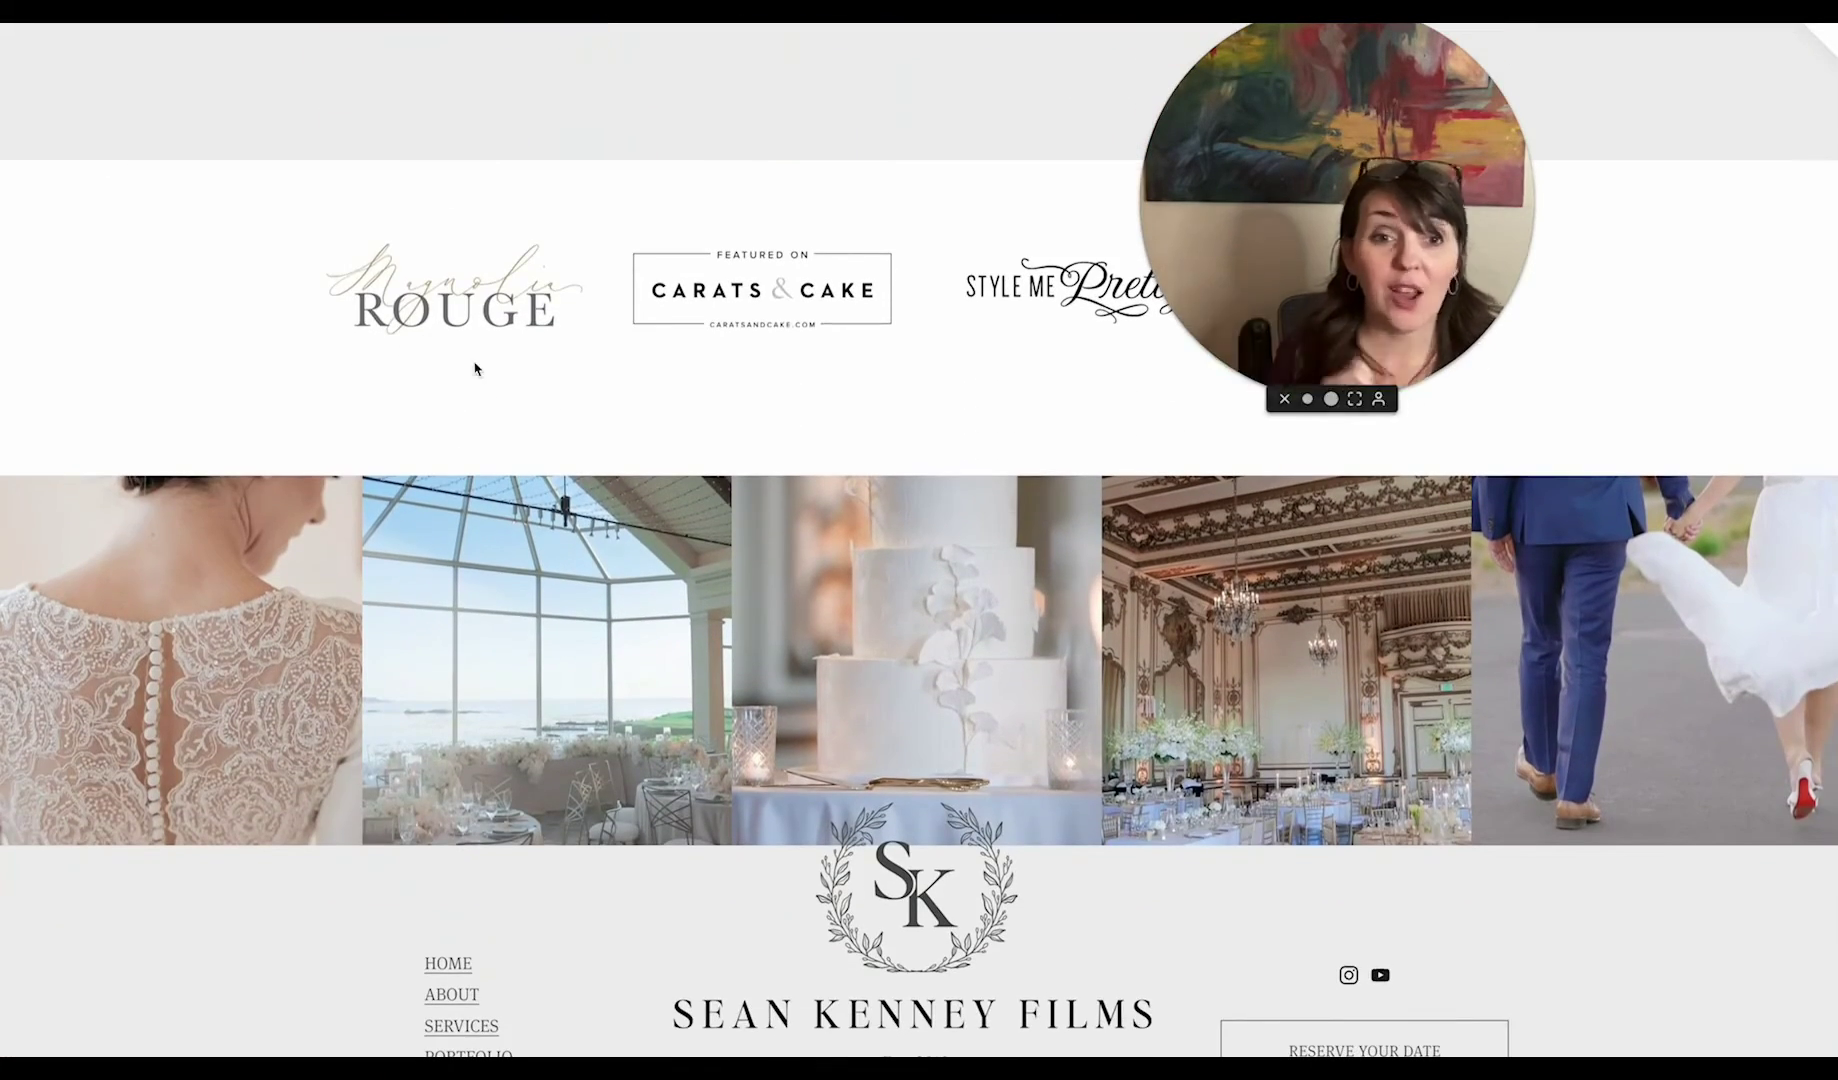
scroll(866, 406, "up", 2)
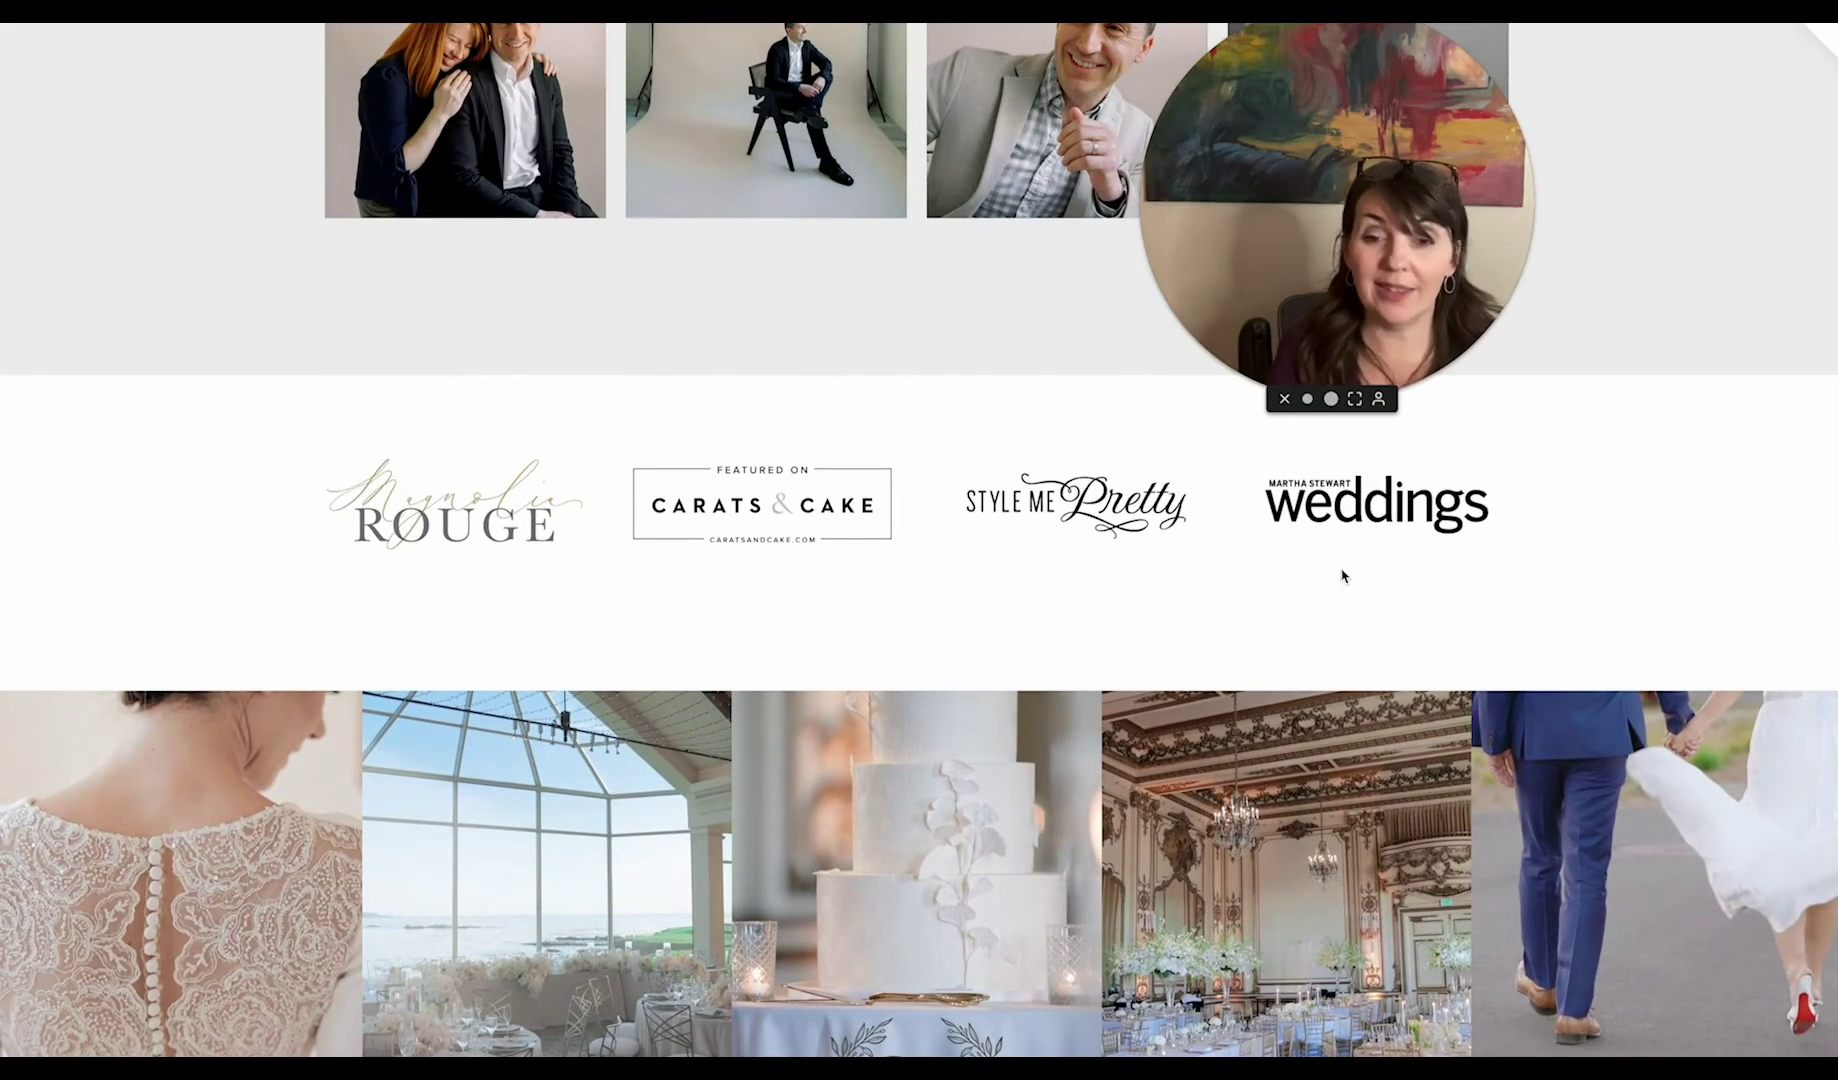
scroll(800, 623, "down", 2)
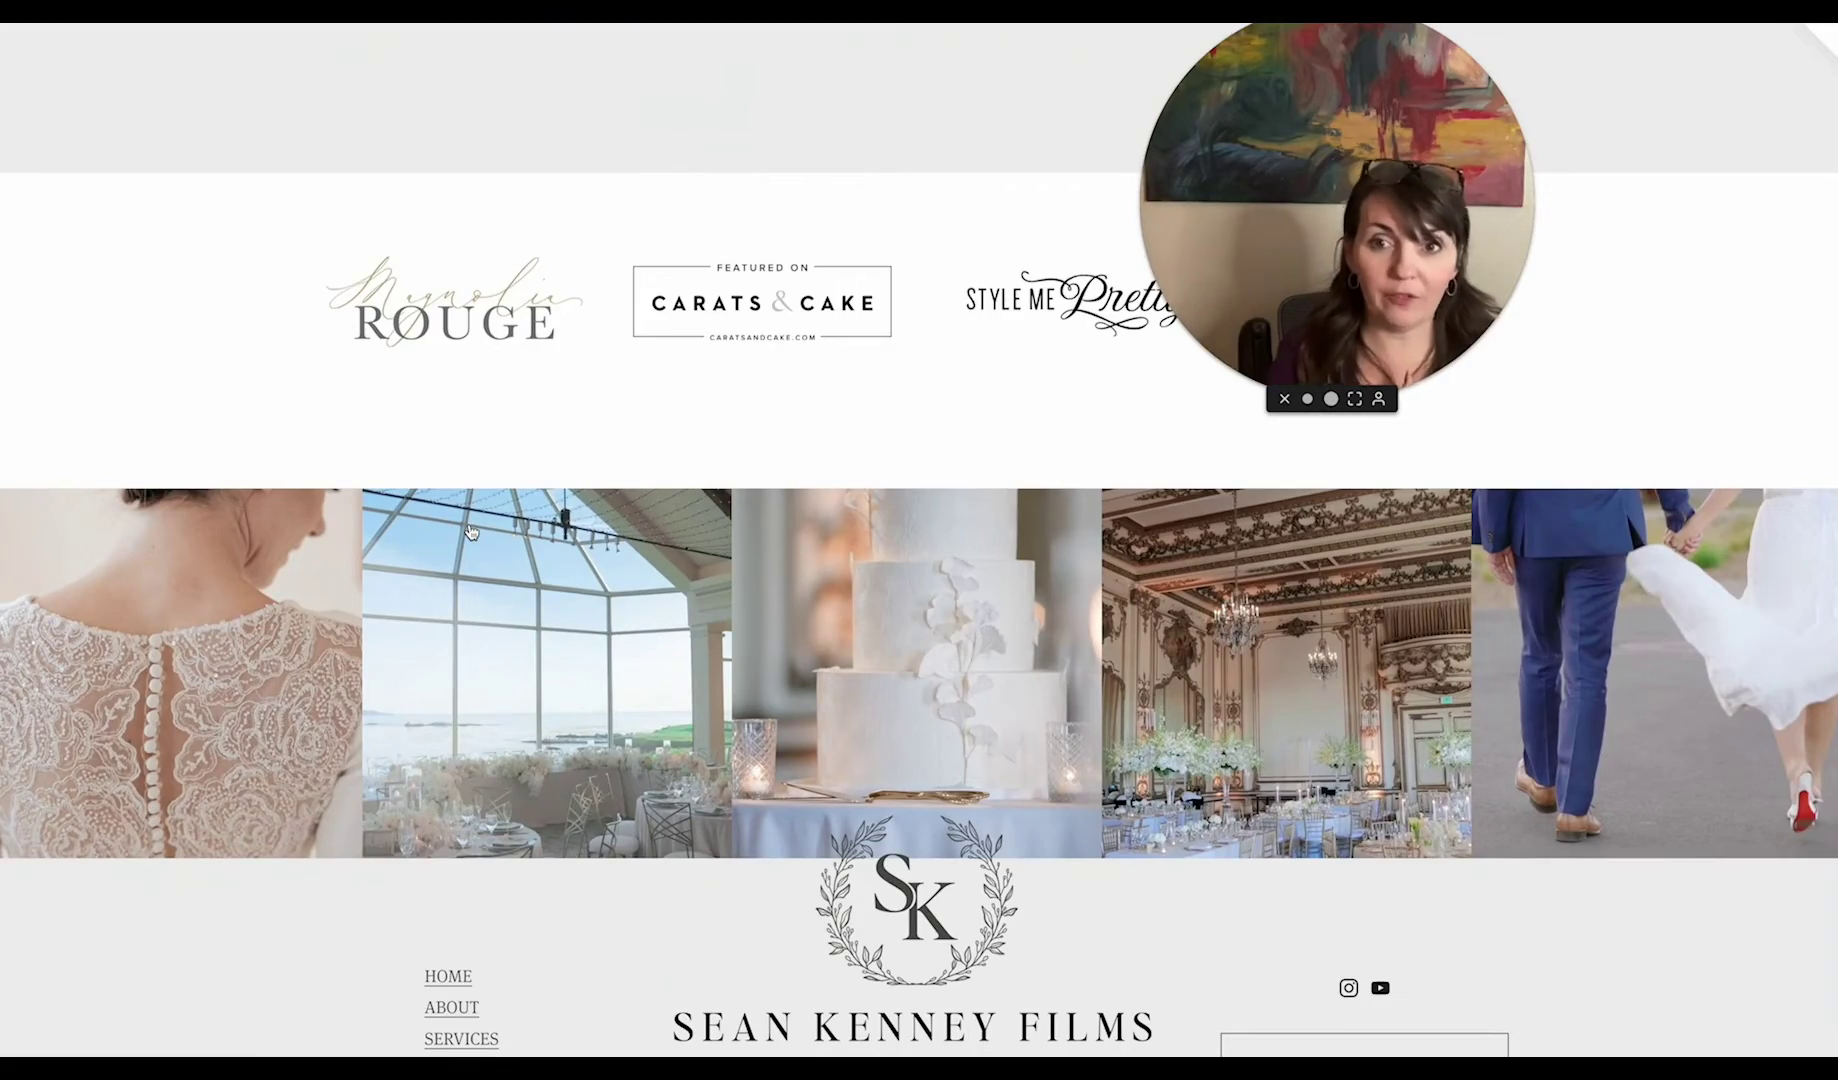
Go to the Portfolio page and browse its wedding film galleries.
scroll(70, 414, "up", 6)
left_click(447, 84)
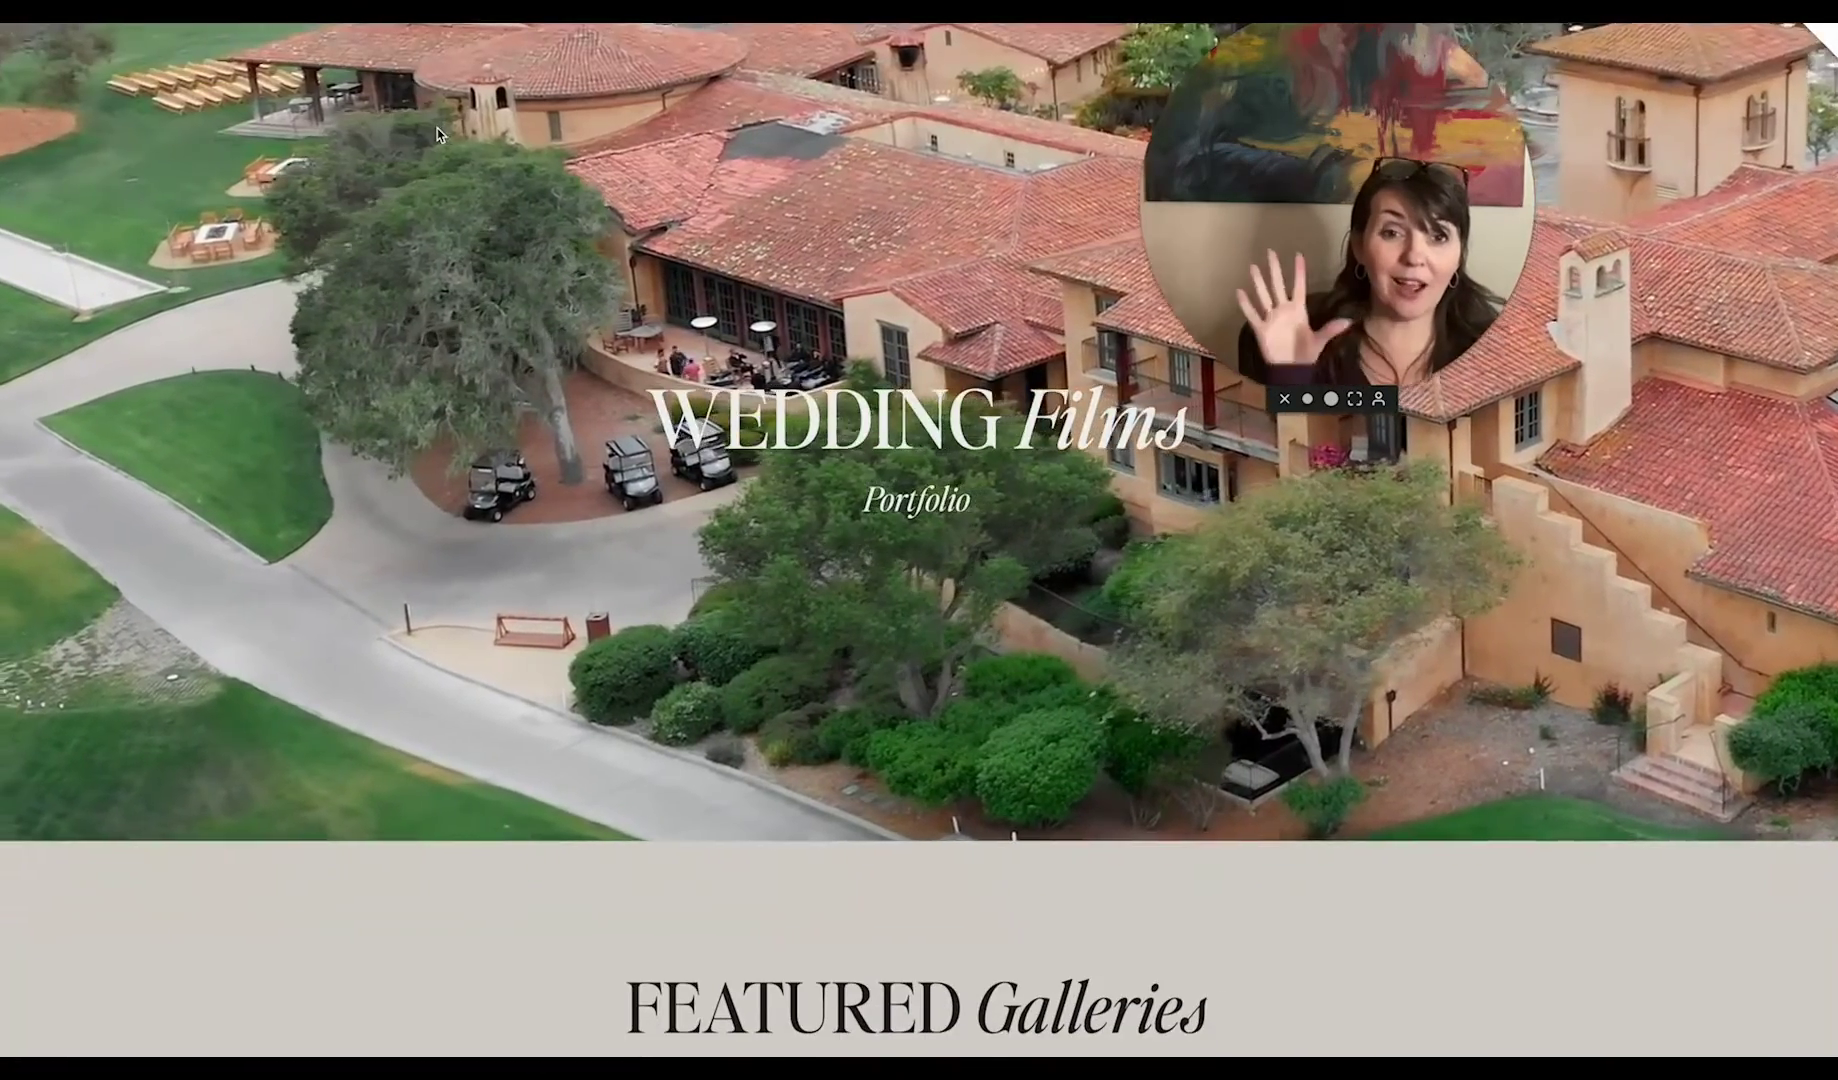
scroll(437, 128, "down", 5)
scroll(437, 128, "down", 3)
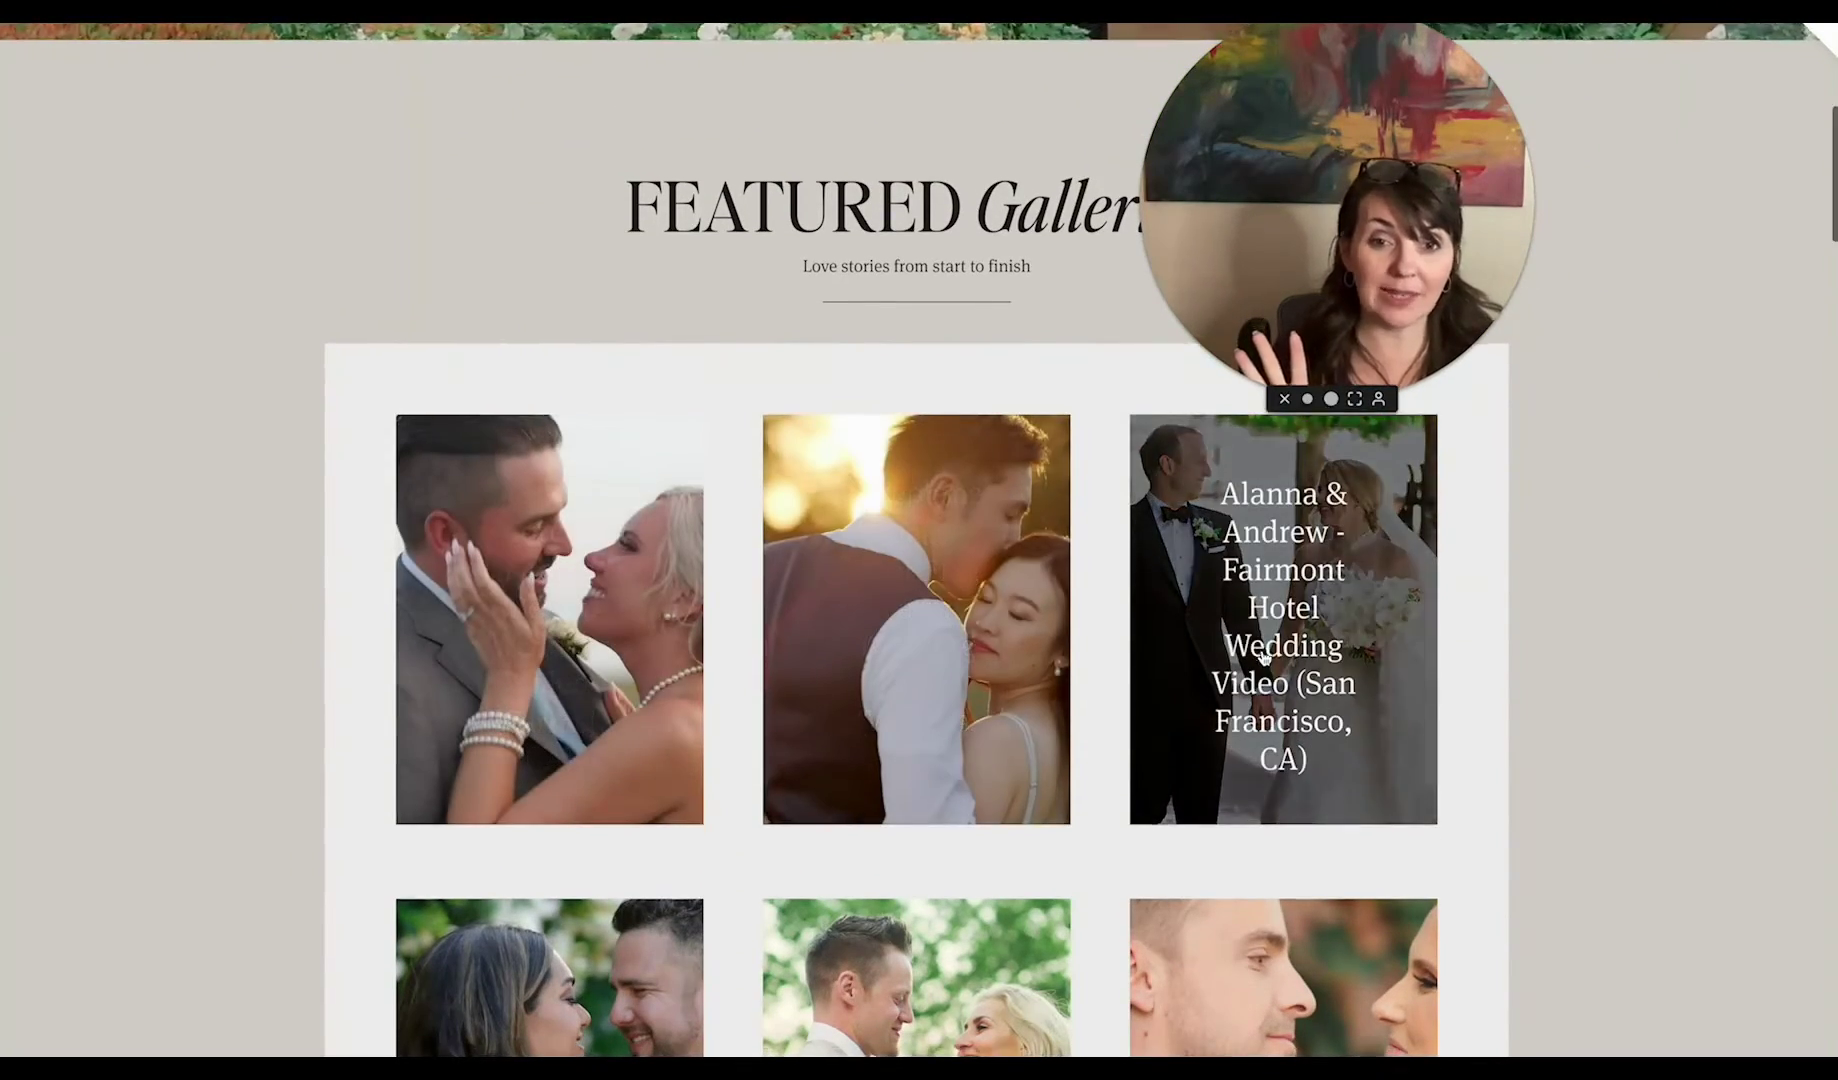
scroll(1264, 656, "down", 2)
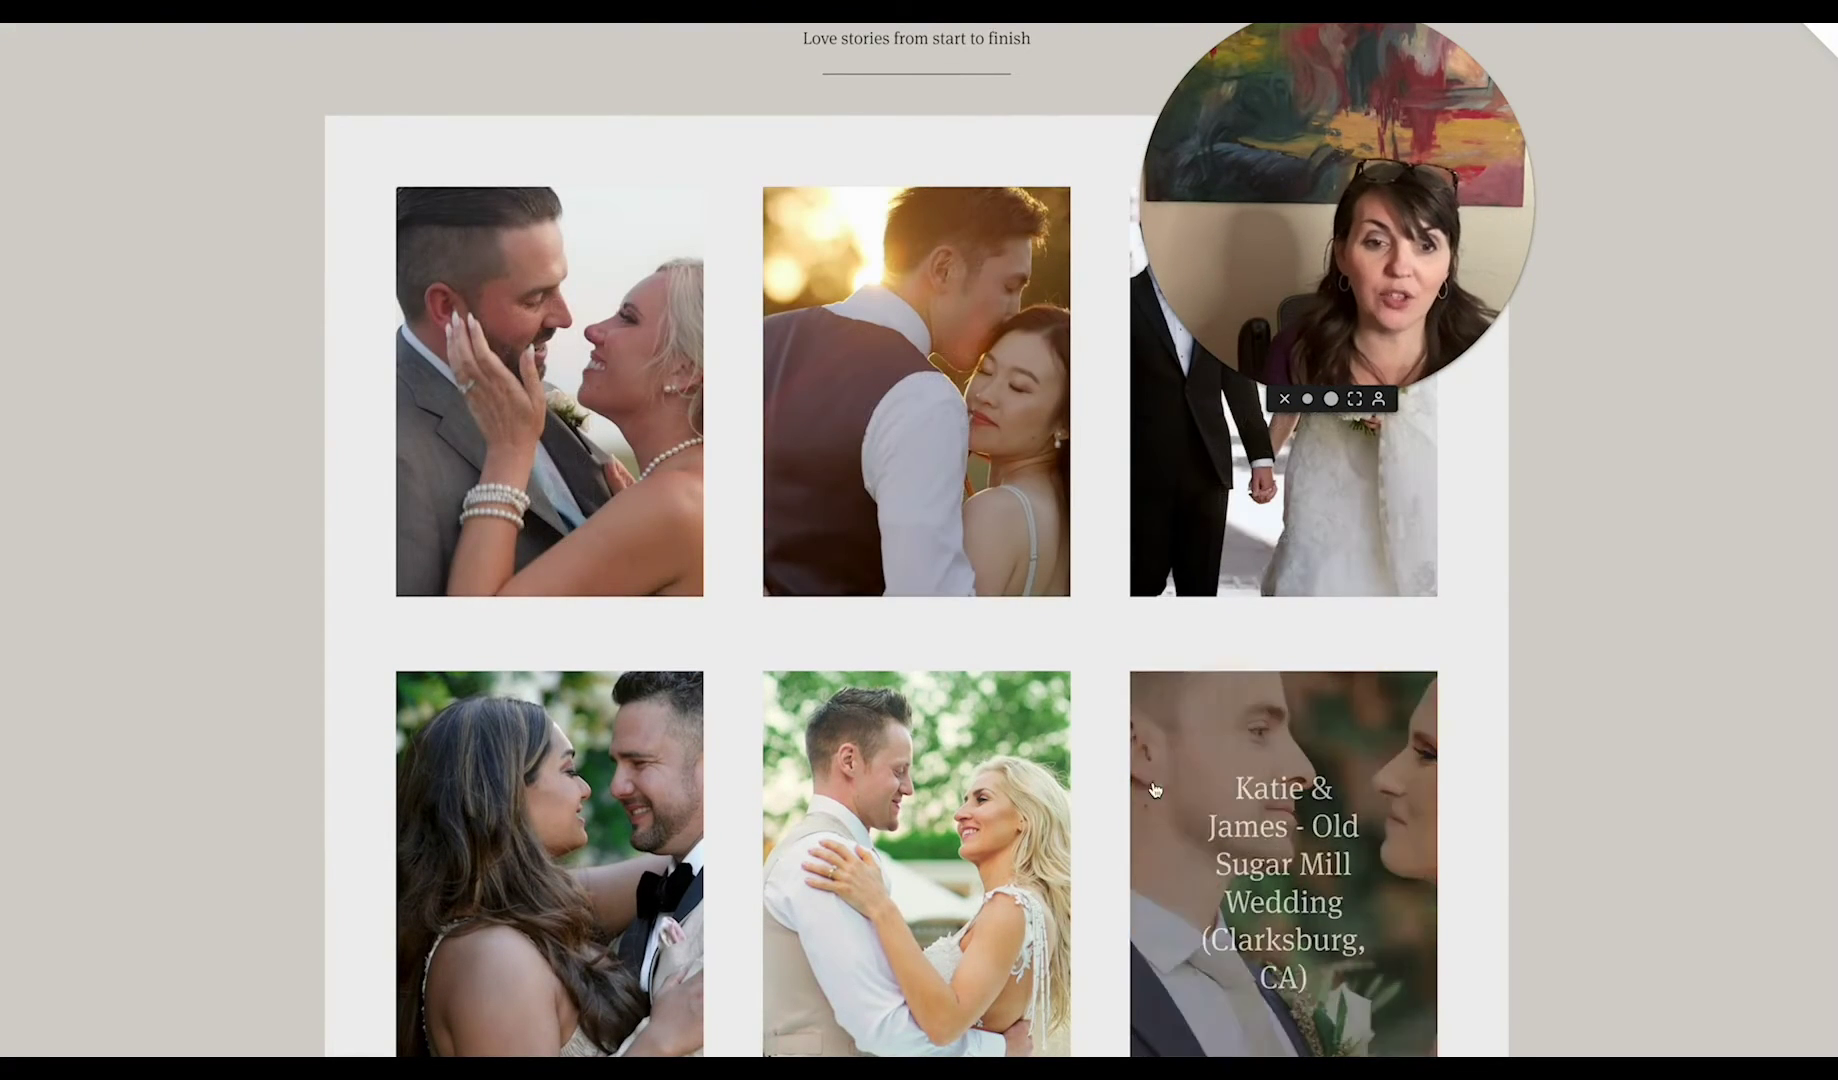
scroll(833, 861, "down", 2)
scroll(683, 640, "down", 1)
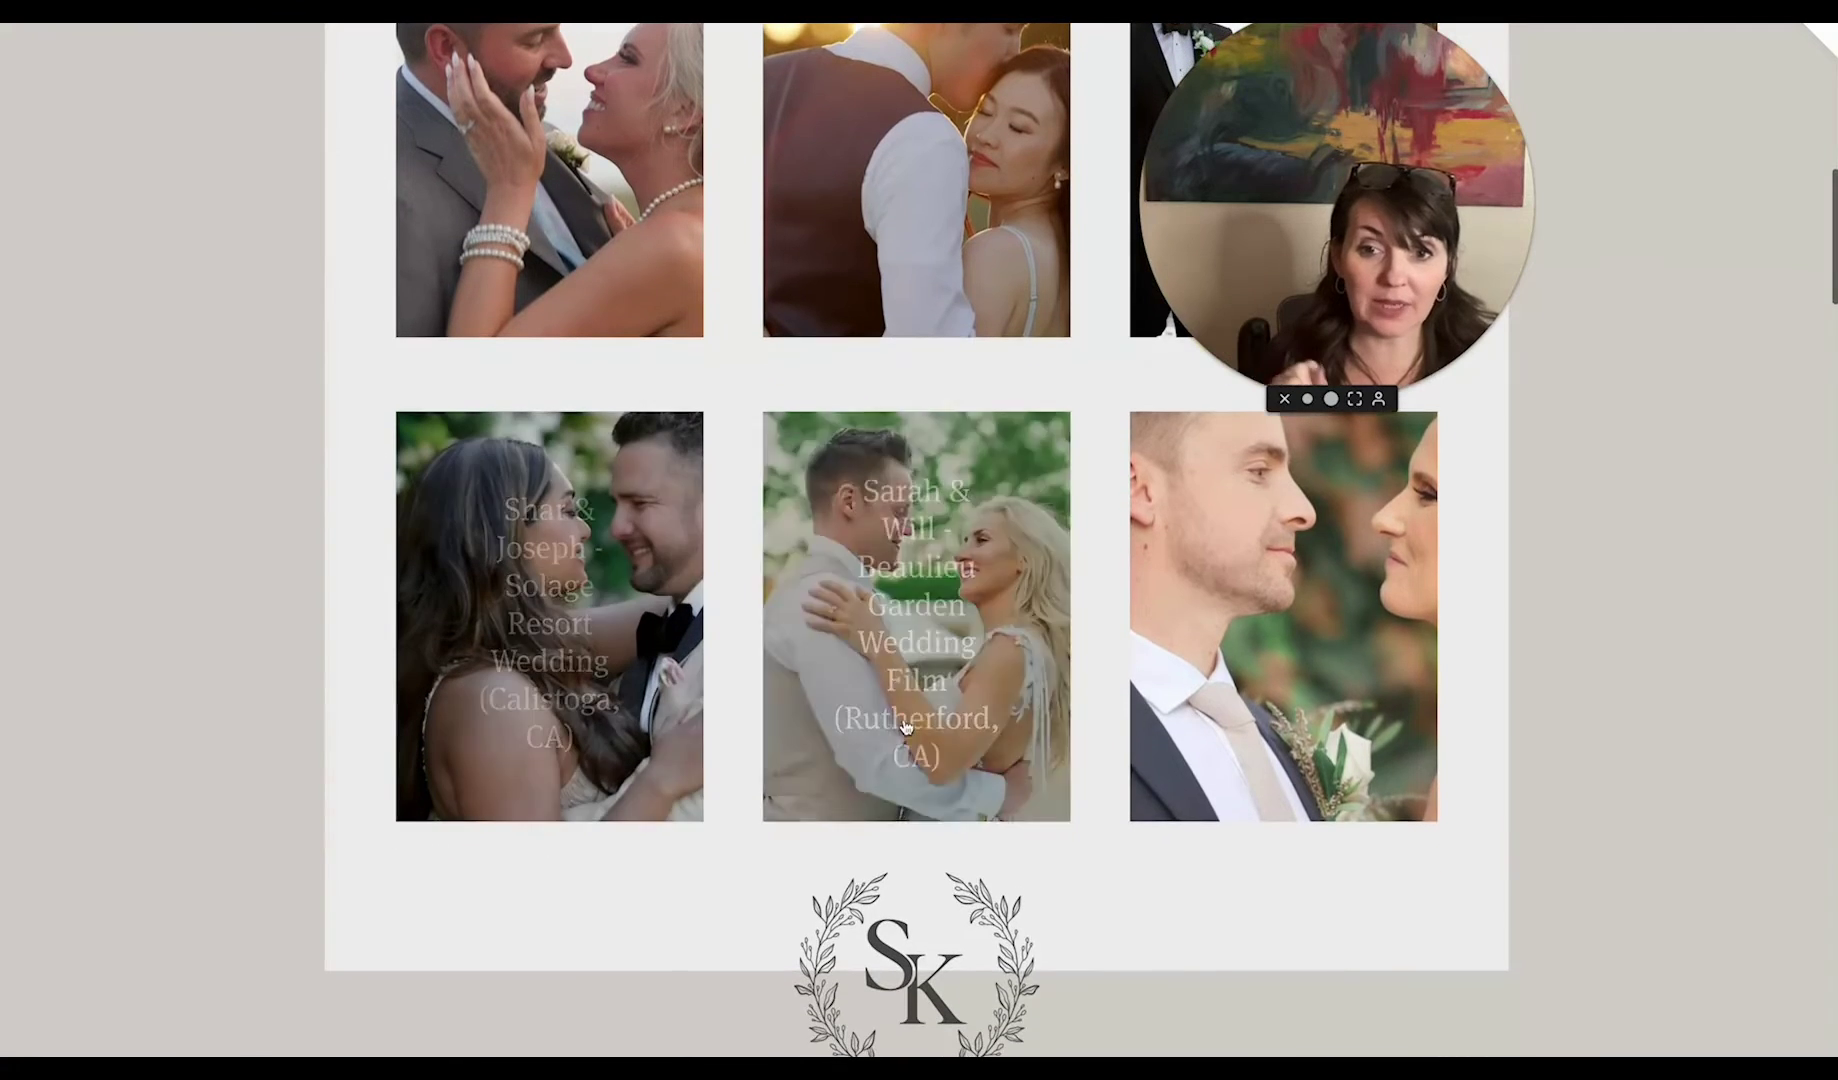
scroll(736, 695, "down", 3)
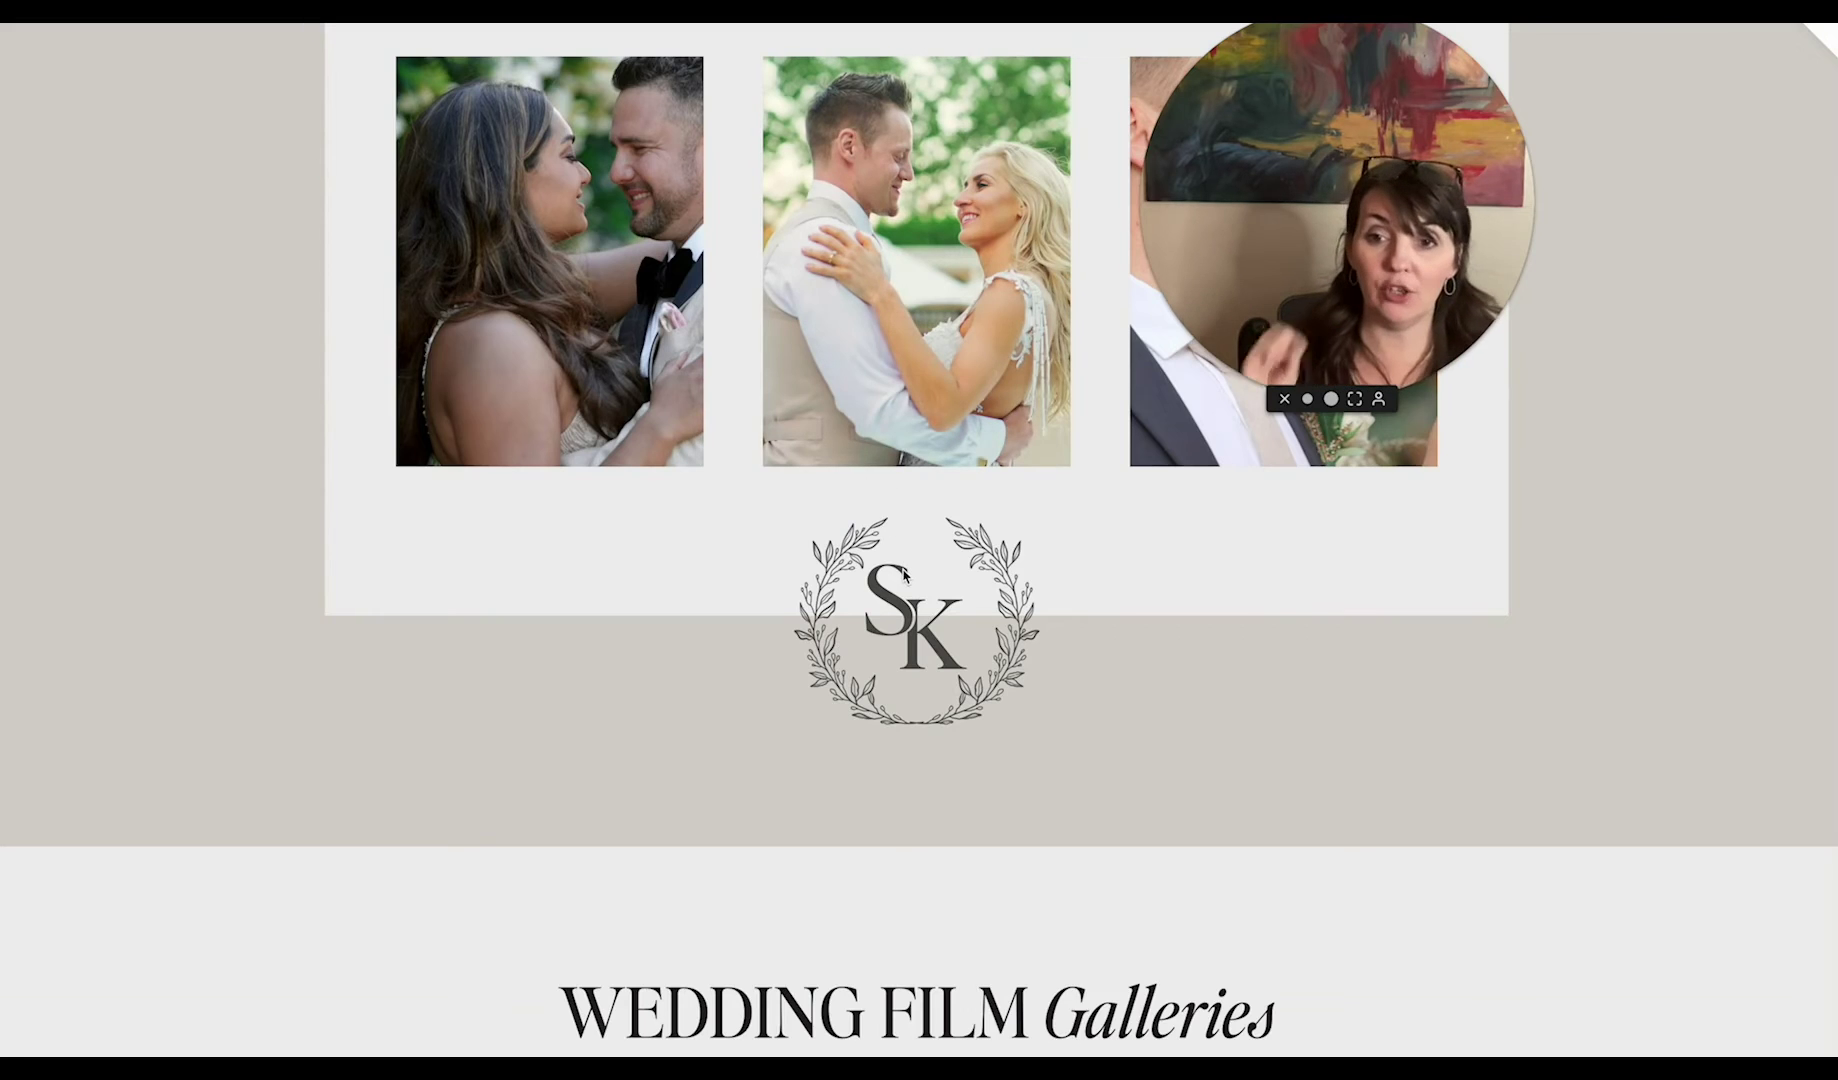
scroll(903, 573, "down", 5)
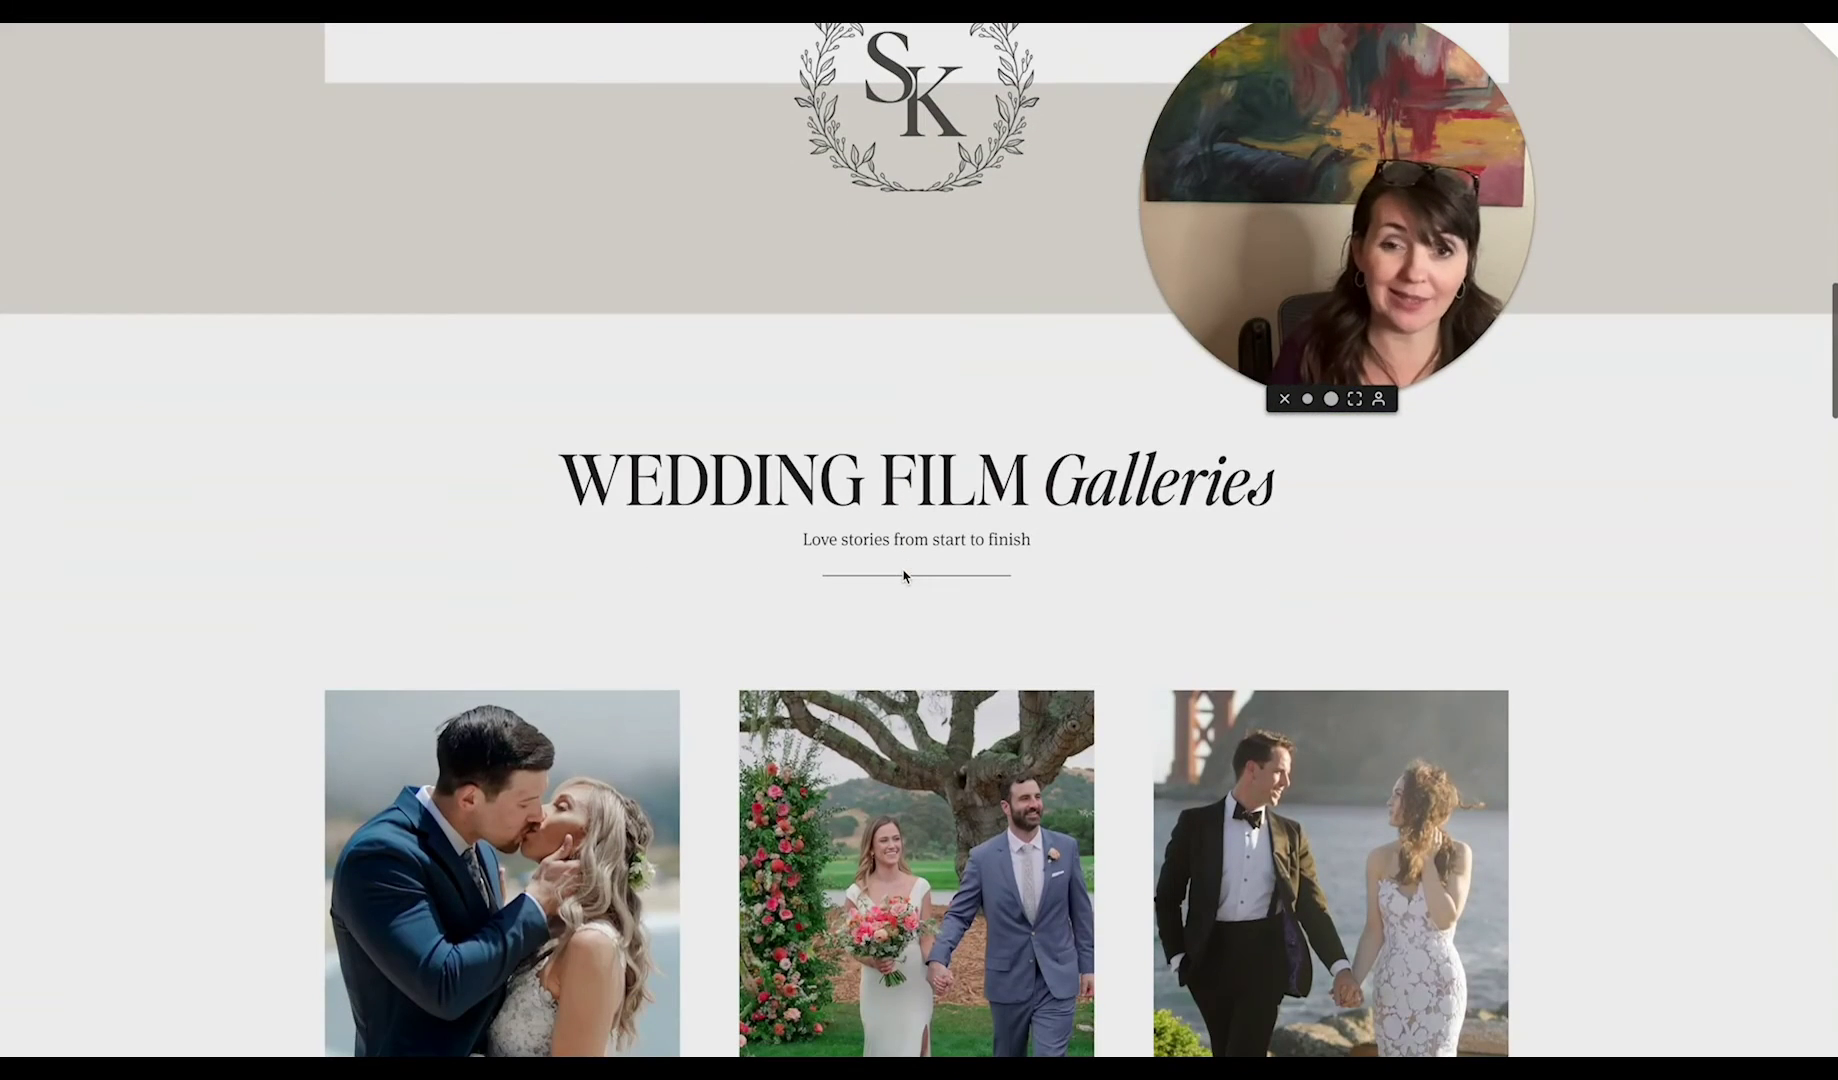
scroll(903, 576, "down", 3)
scroll(903, 576, "up", 1)
scroll(1100, 640, "down", 10)
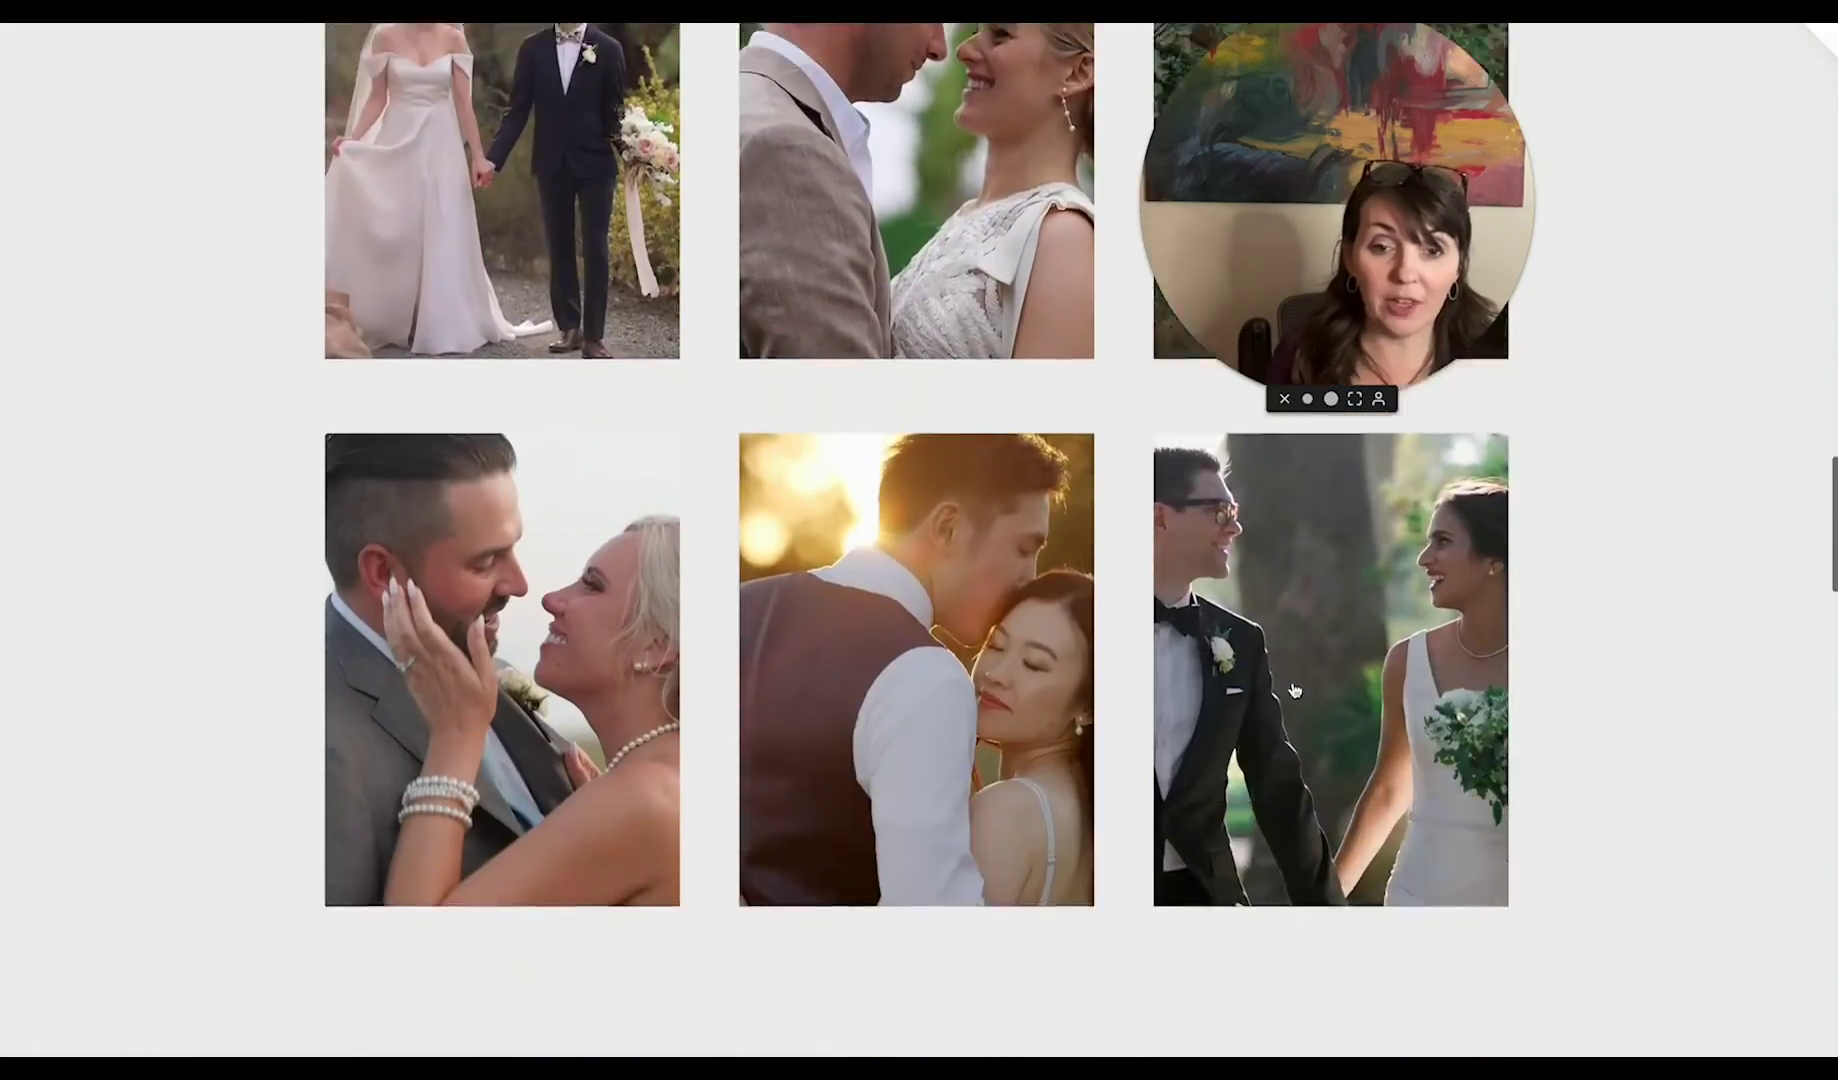
scroll(928, 452, "up", 10)
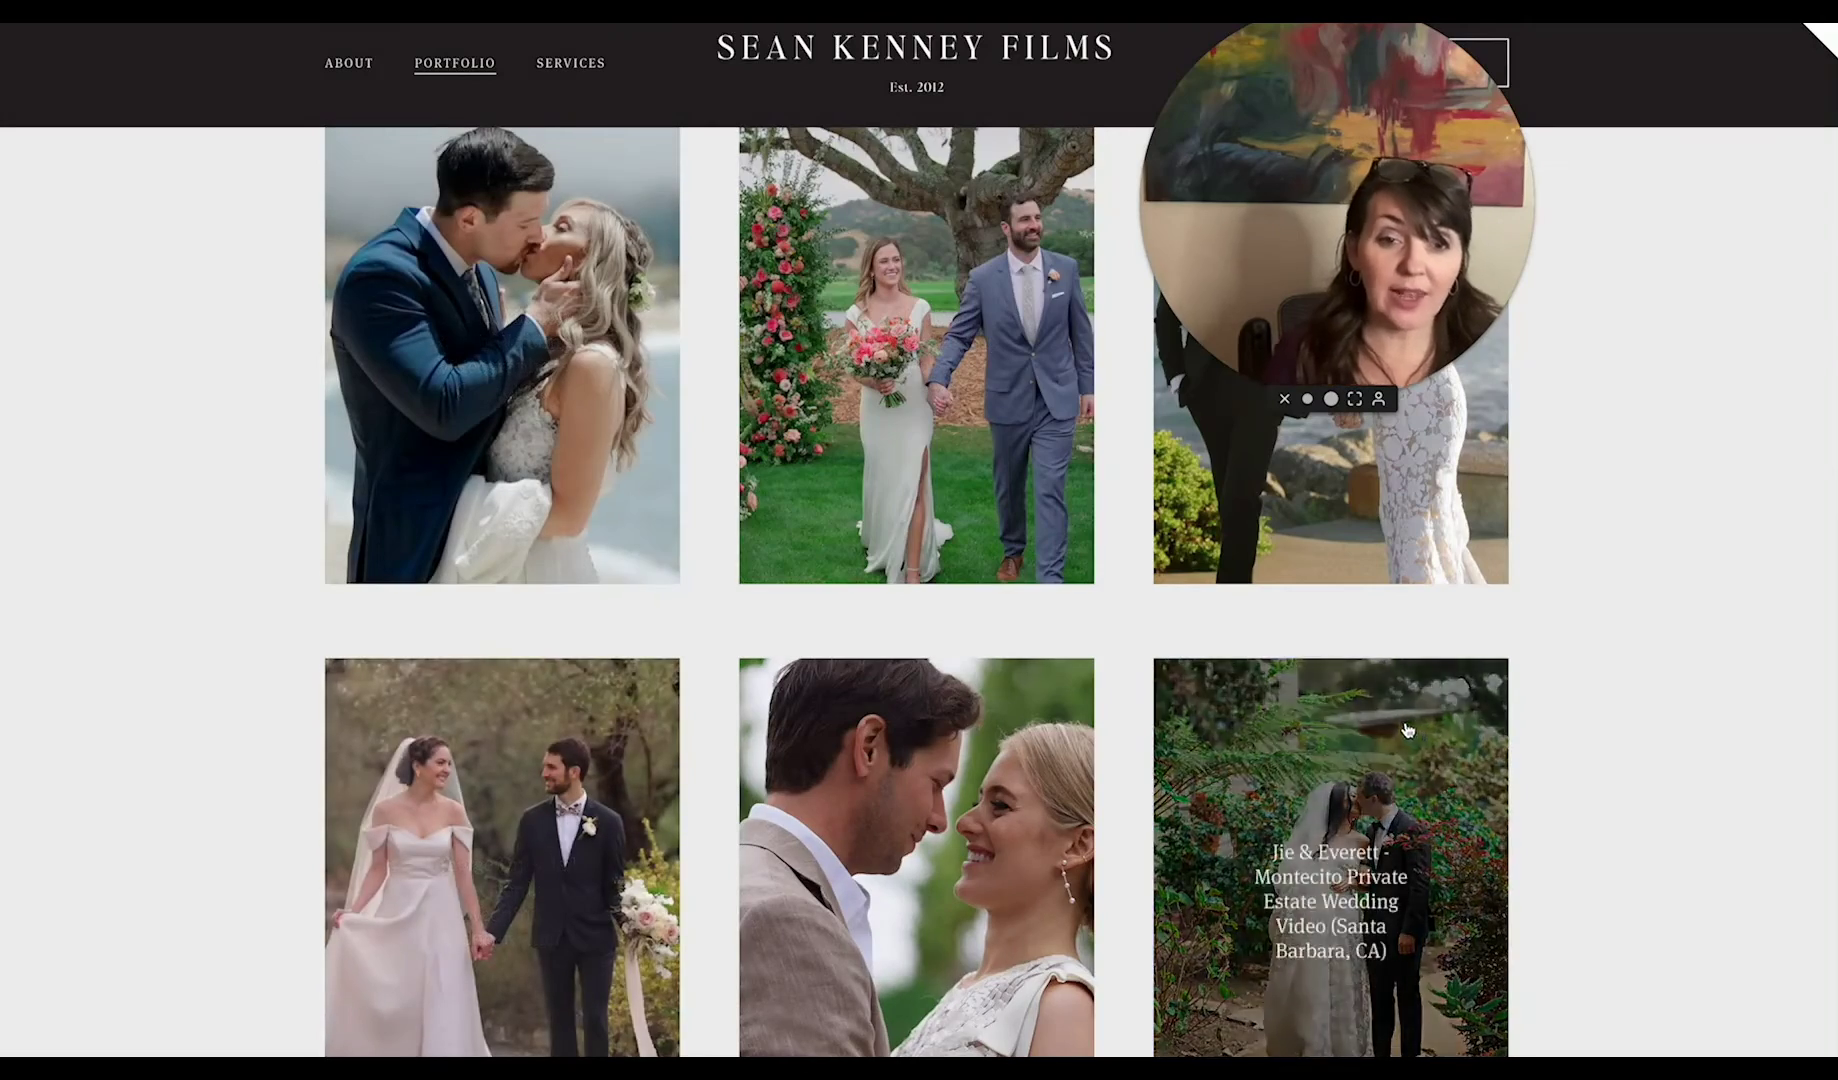
Open 'The Club at Pasadera Wedding Videographer - Monterey CA' post and review its video and credits.
left_click(948, 460)
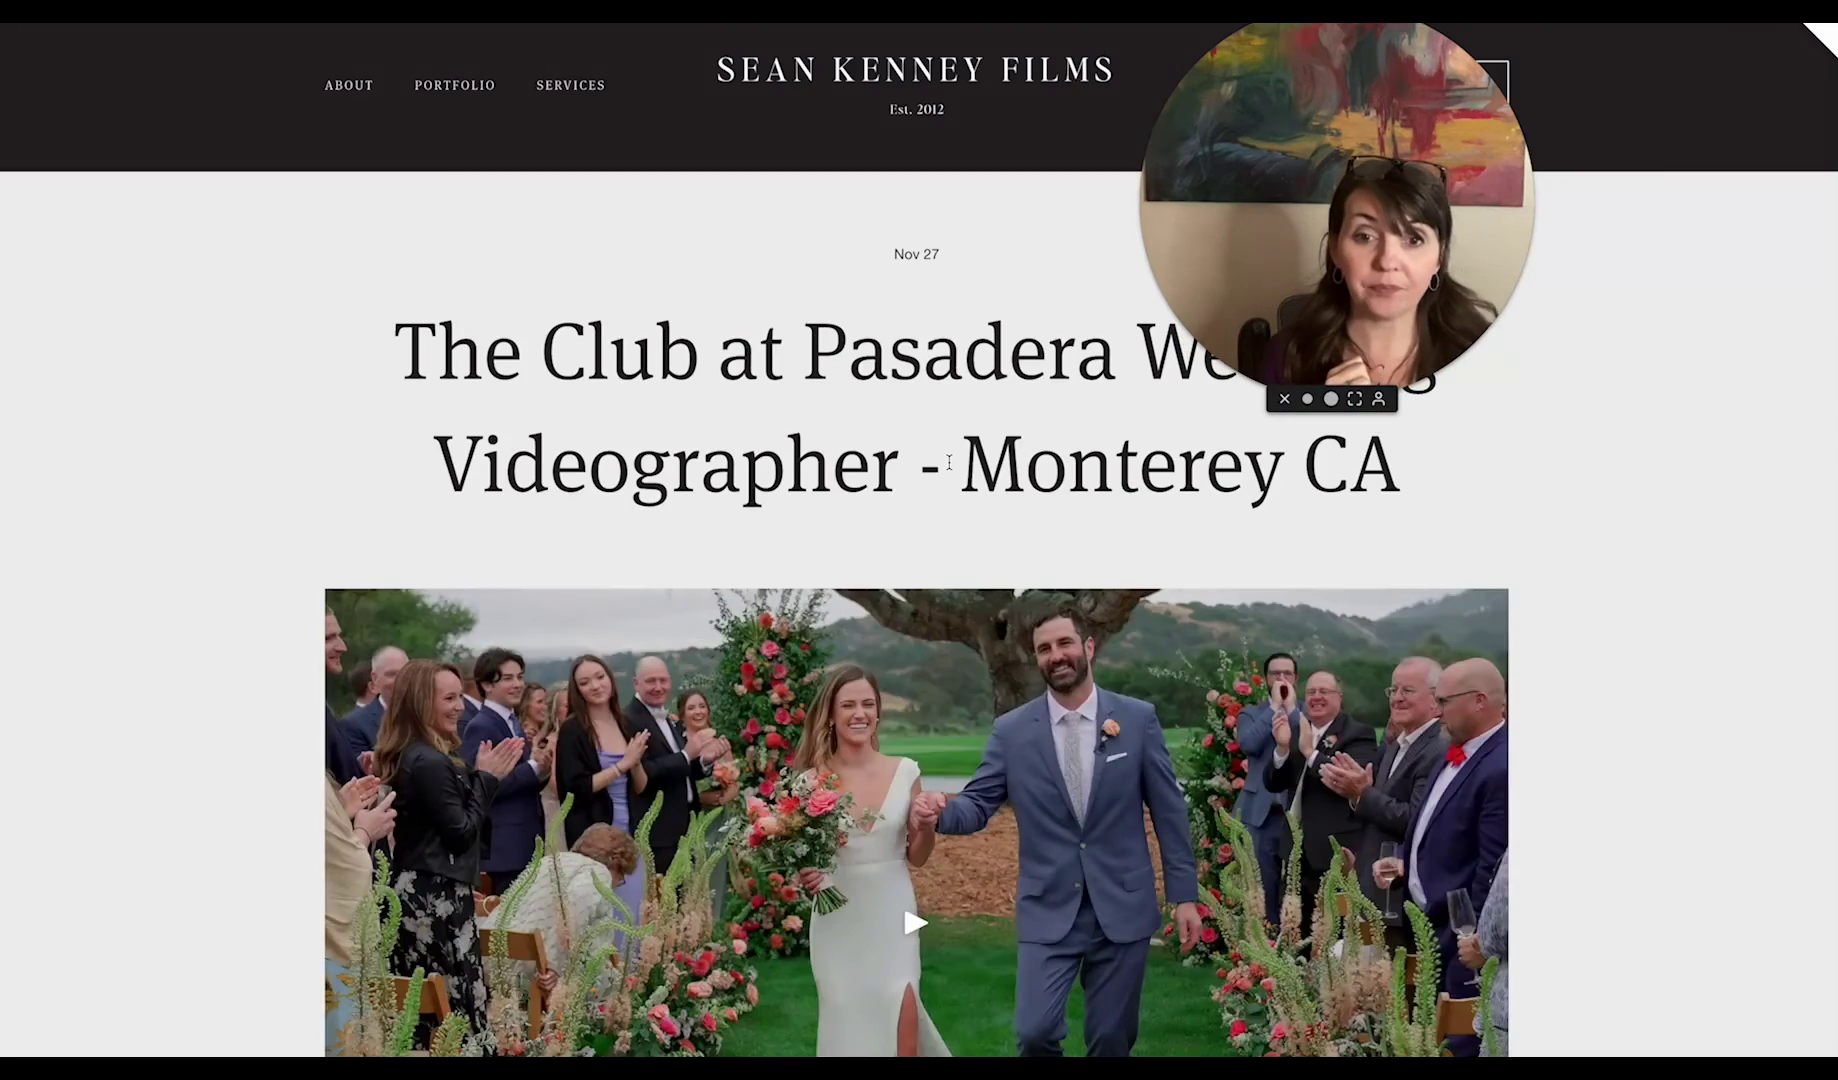
scroll(948, 462, "down", 7)
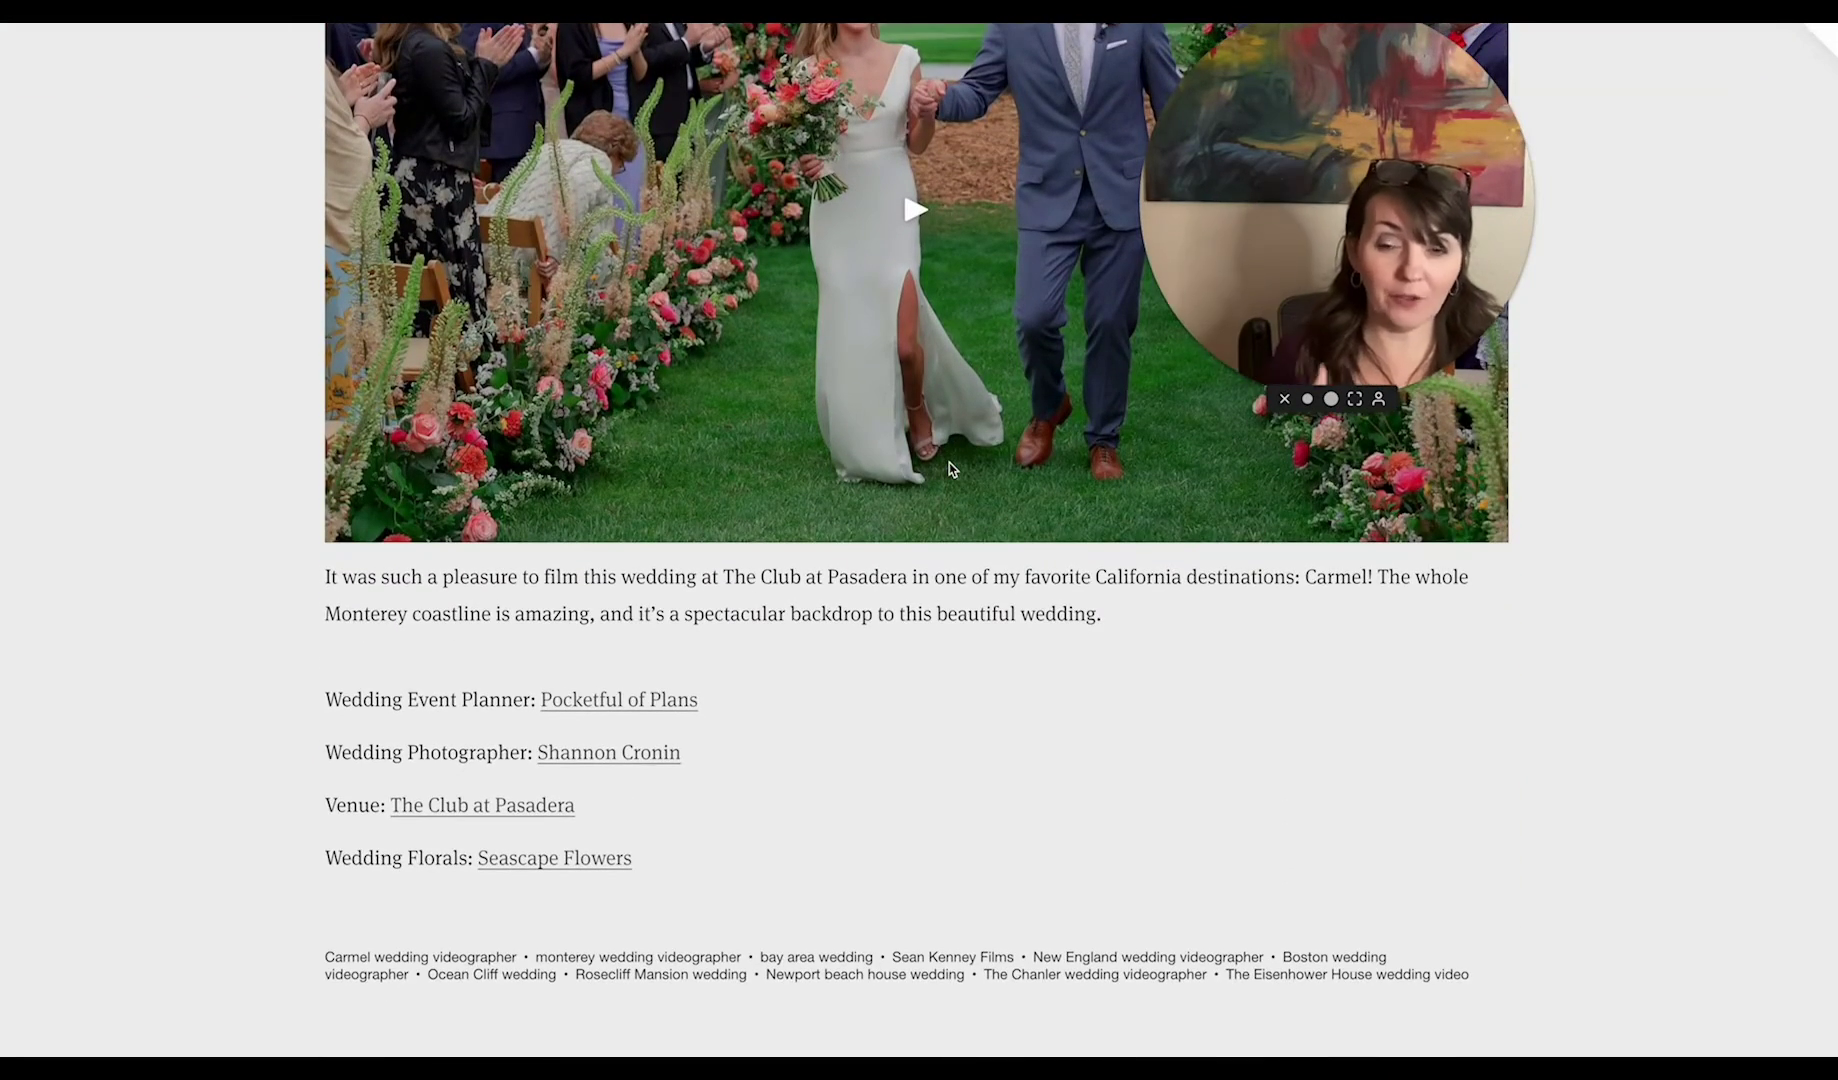
scroll(950, 468, "up", 1)
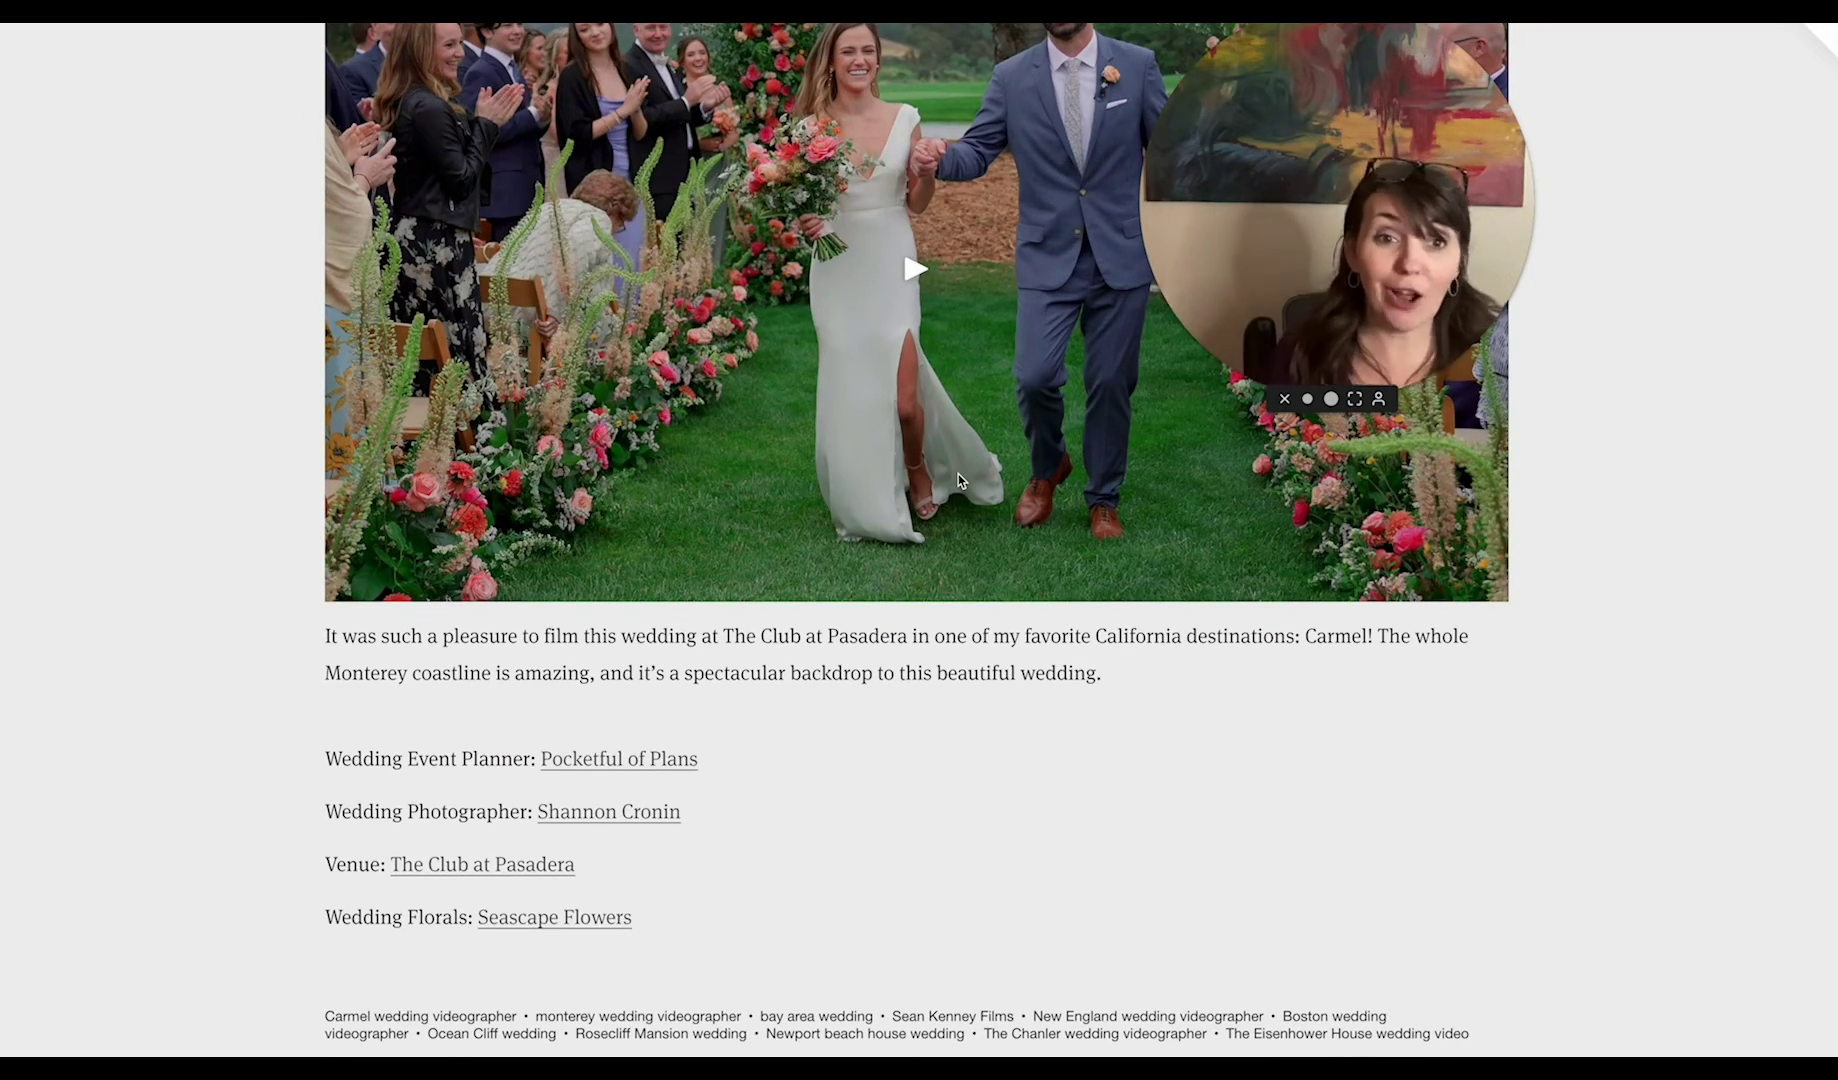
scroll(958, 478, "up", 7)
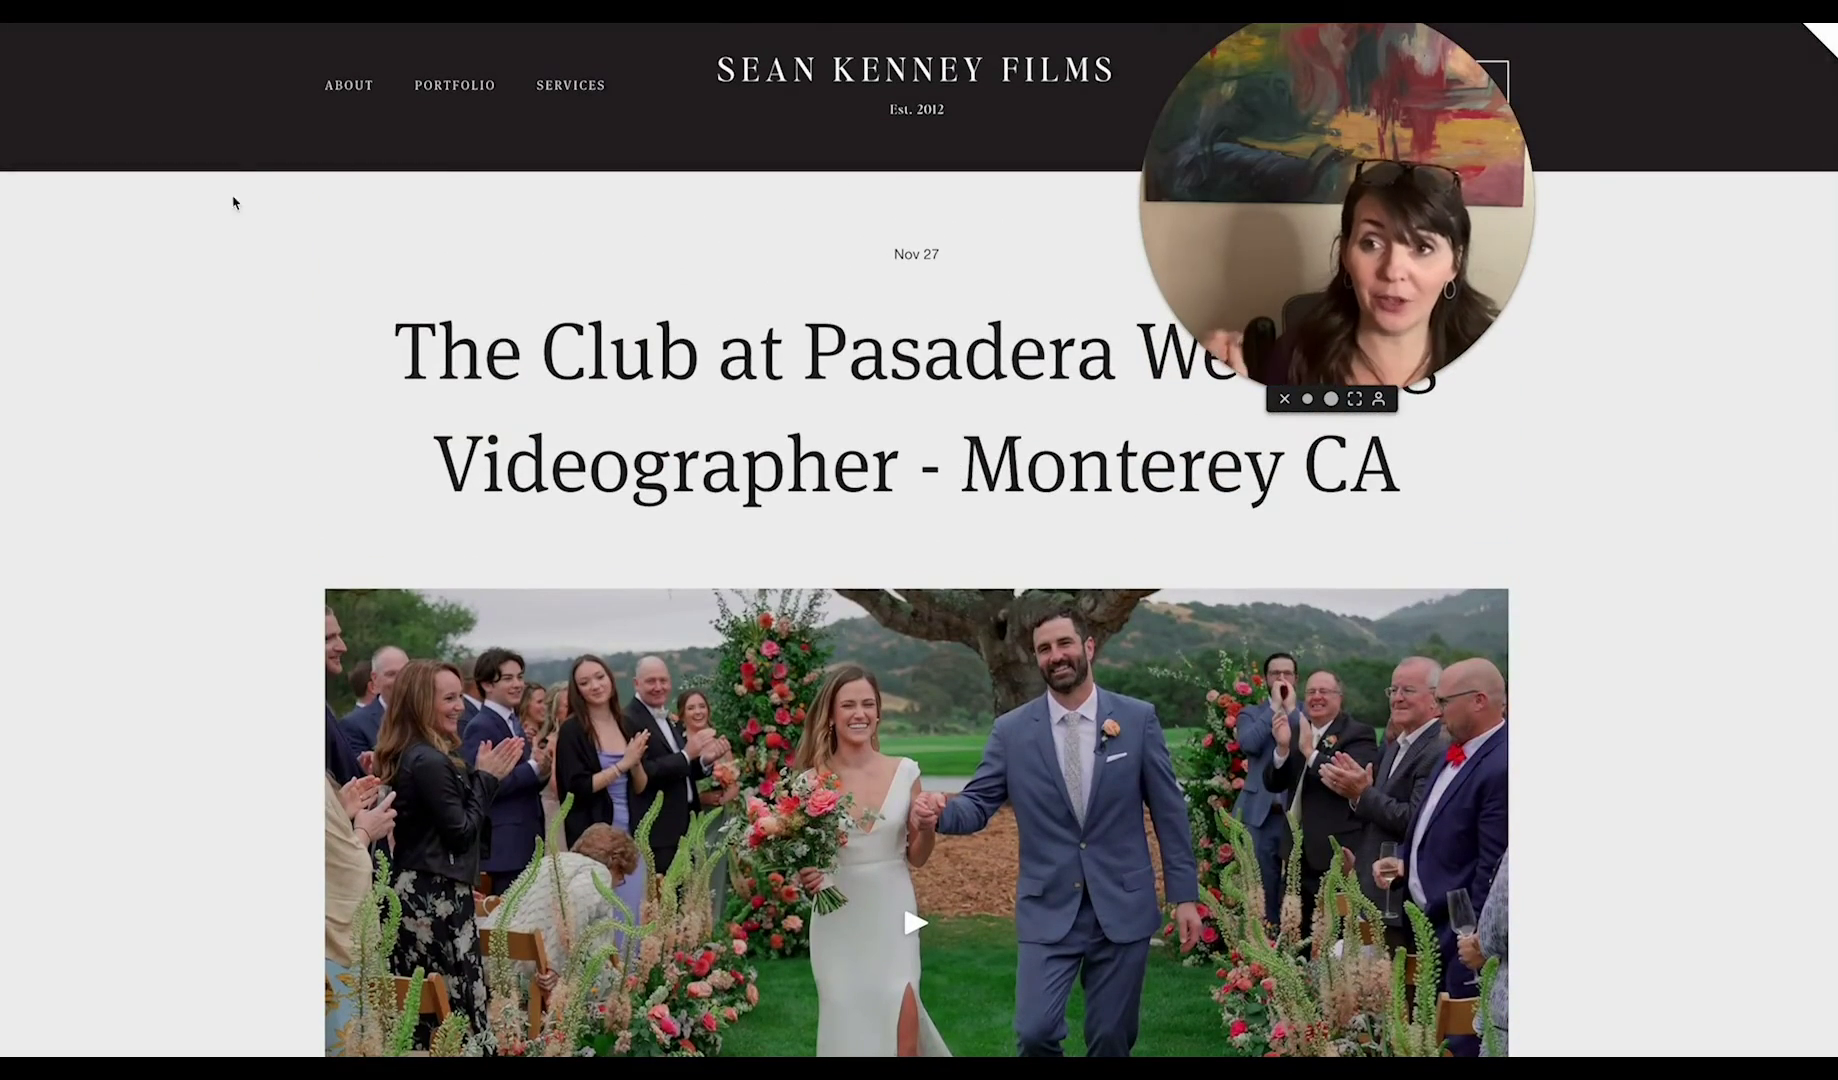
Open the services page and scroll past Collection 3 and testimonials to the Let's Get Started form.
left_click(568, 86)
scroll(558, 97, "down", 4)
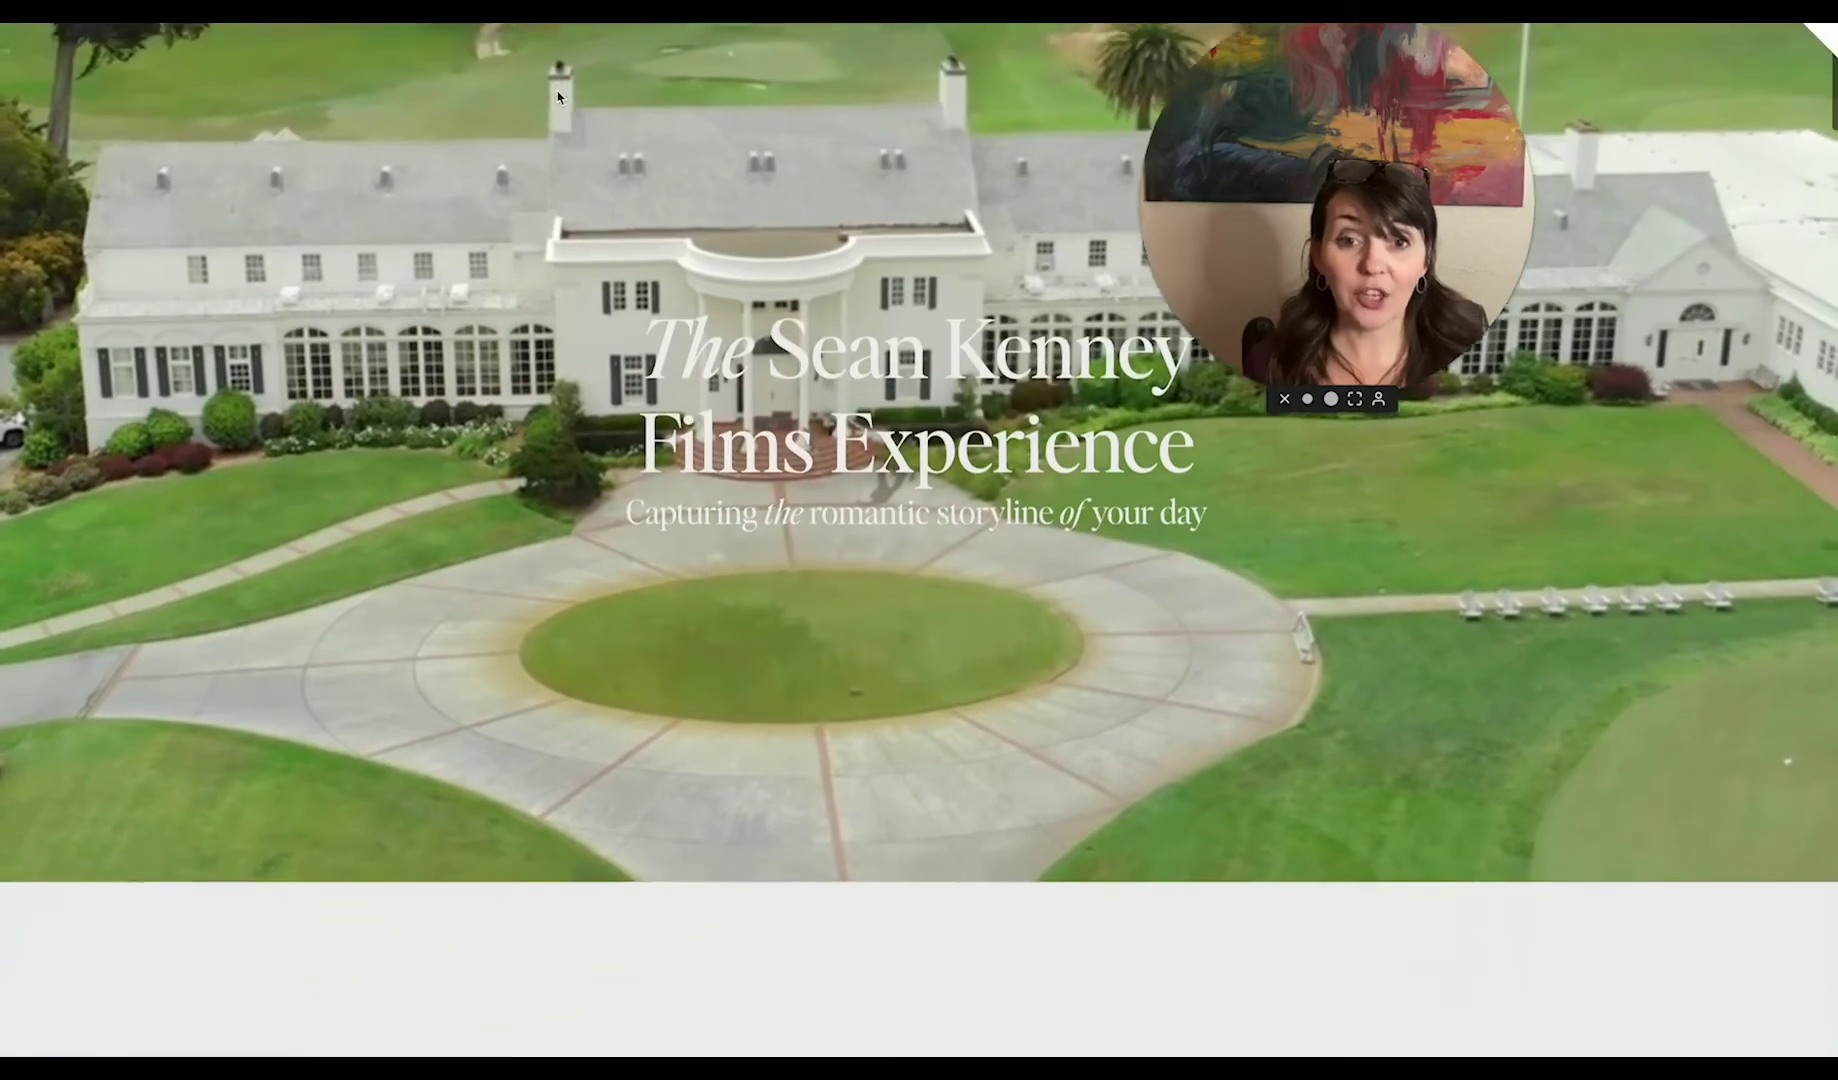
scroll(558, 97, "down", 4)
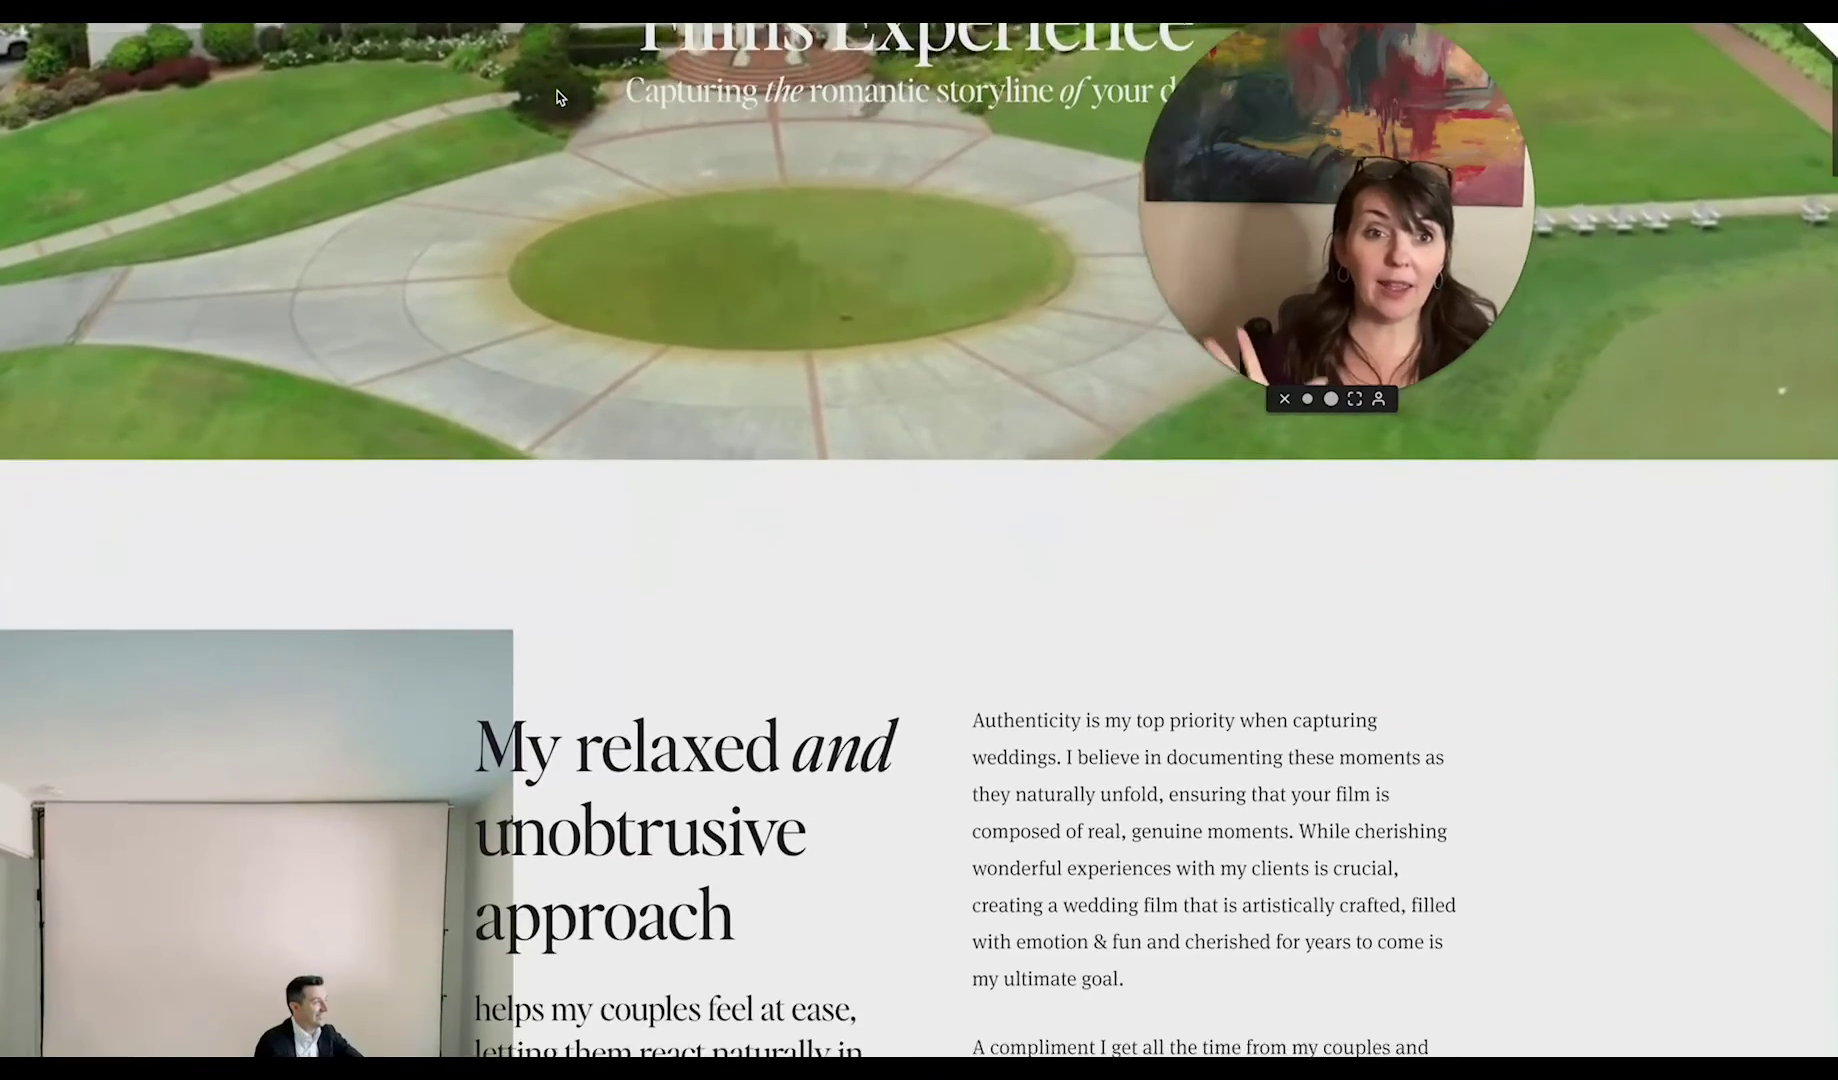
scroll(557, 97, "down", 10)
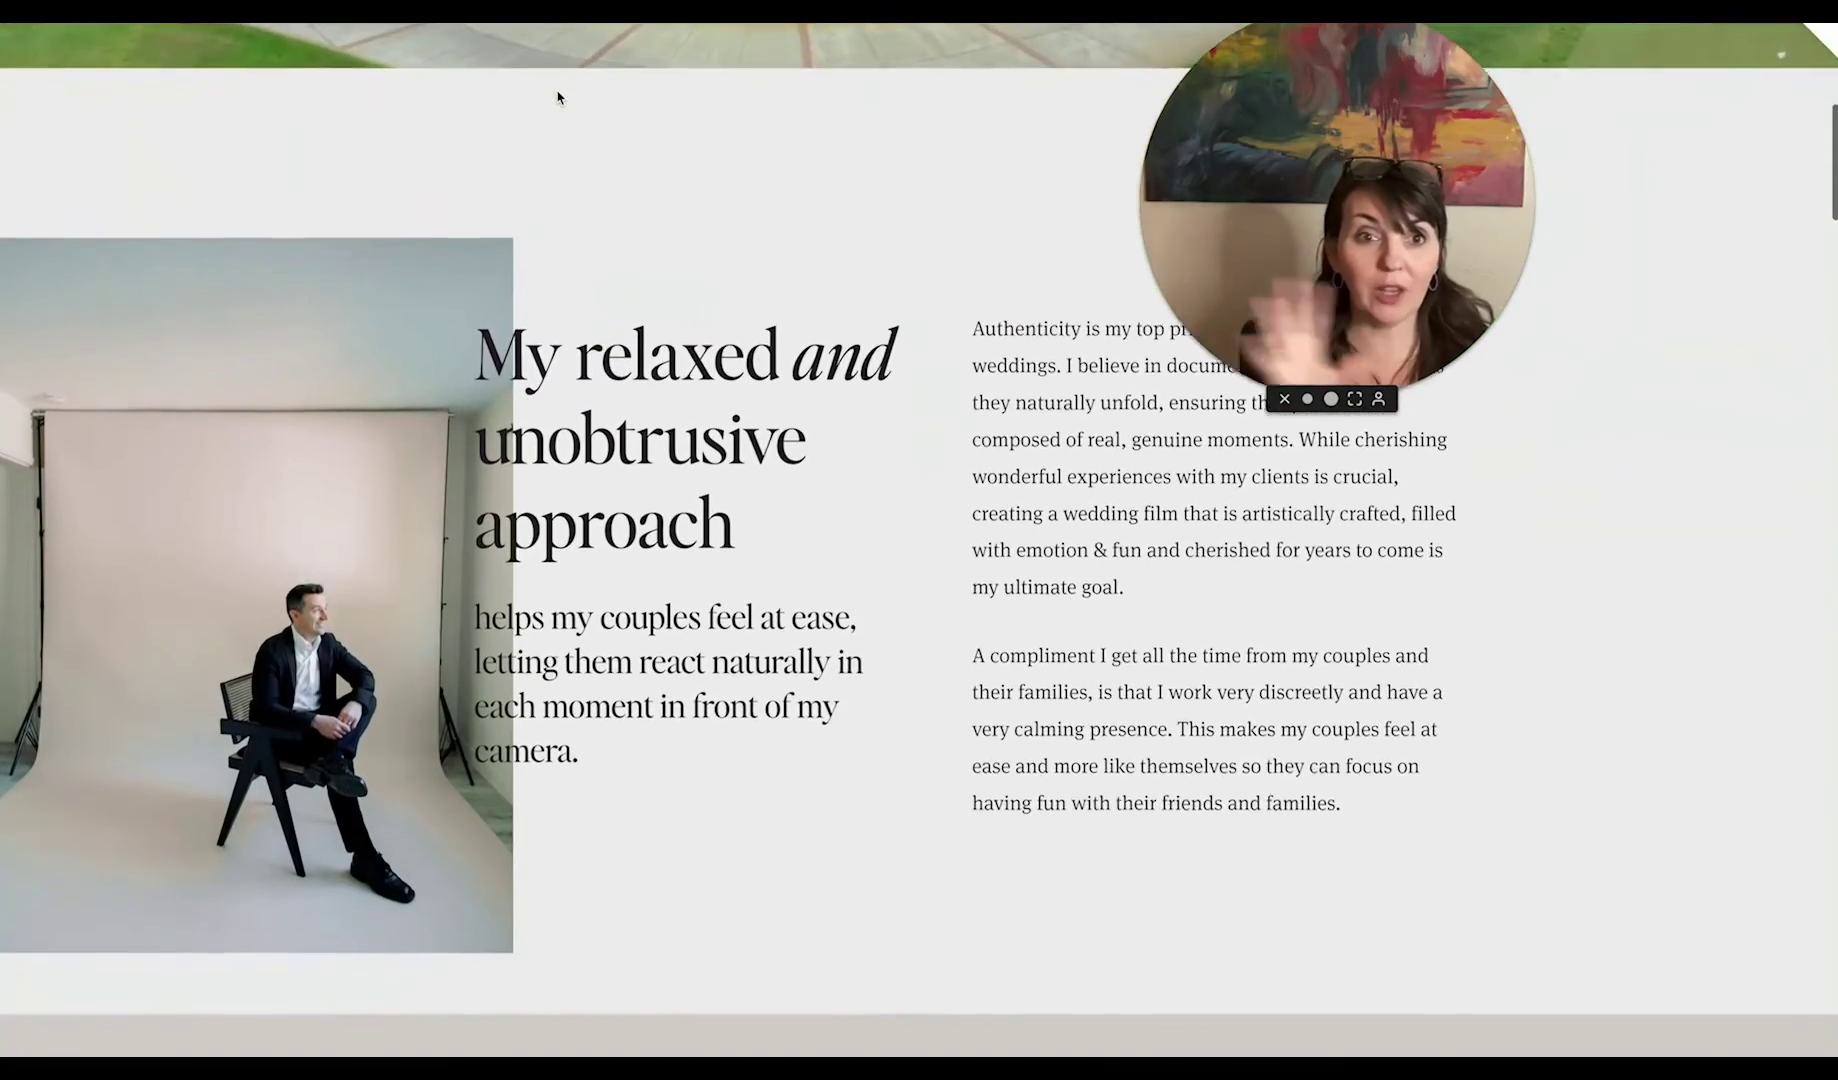
scroll(557, 90, "down", 3)
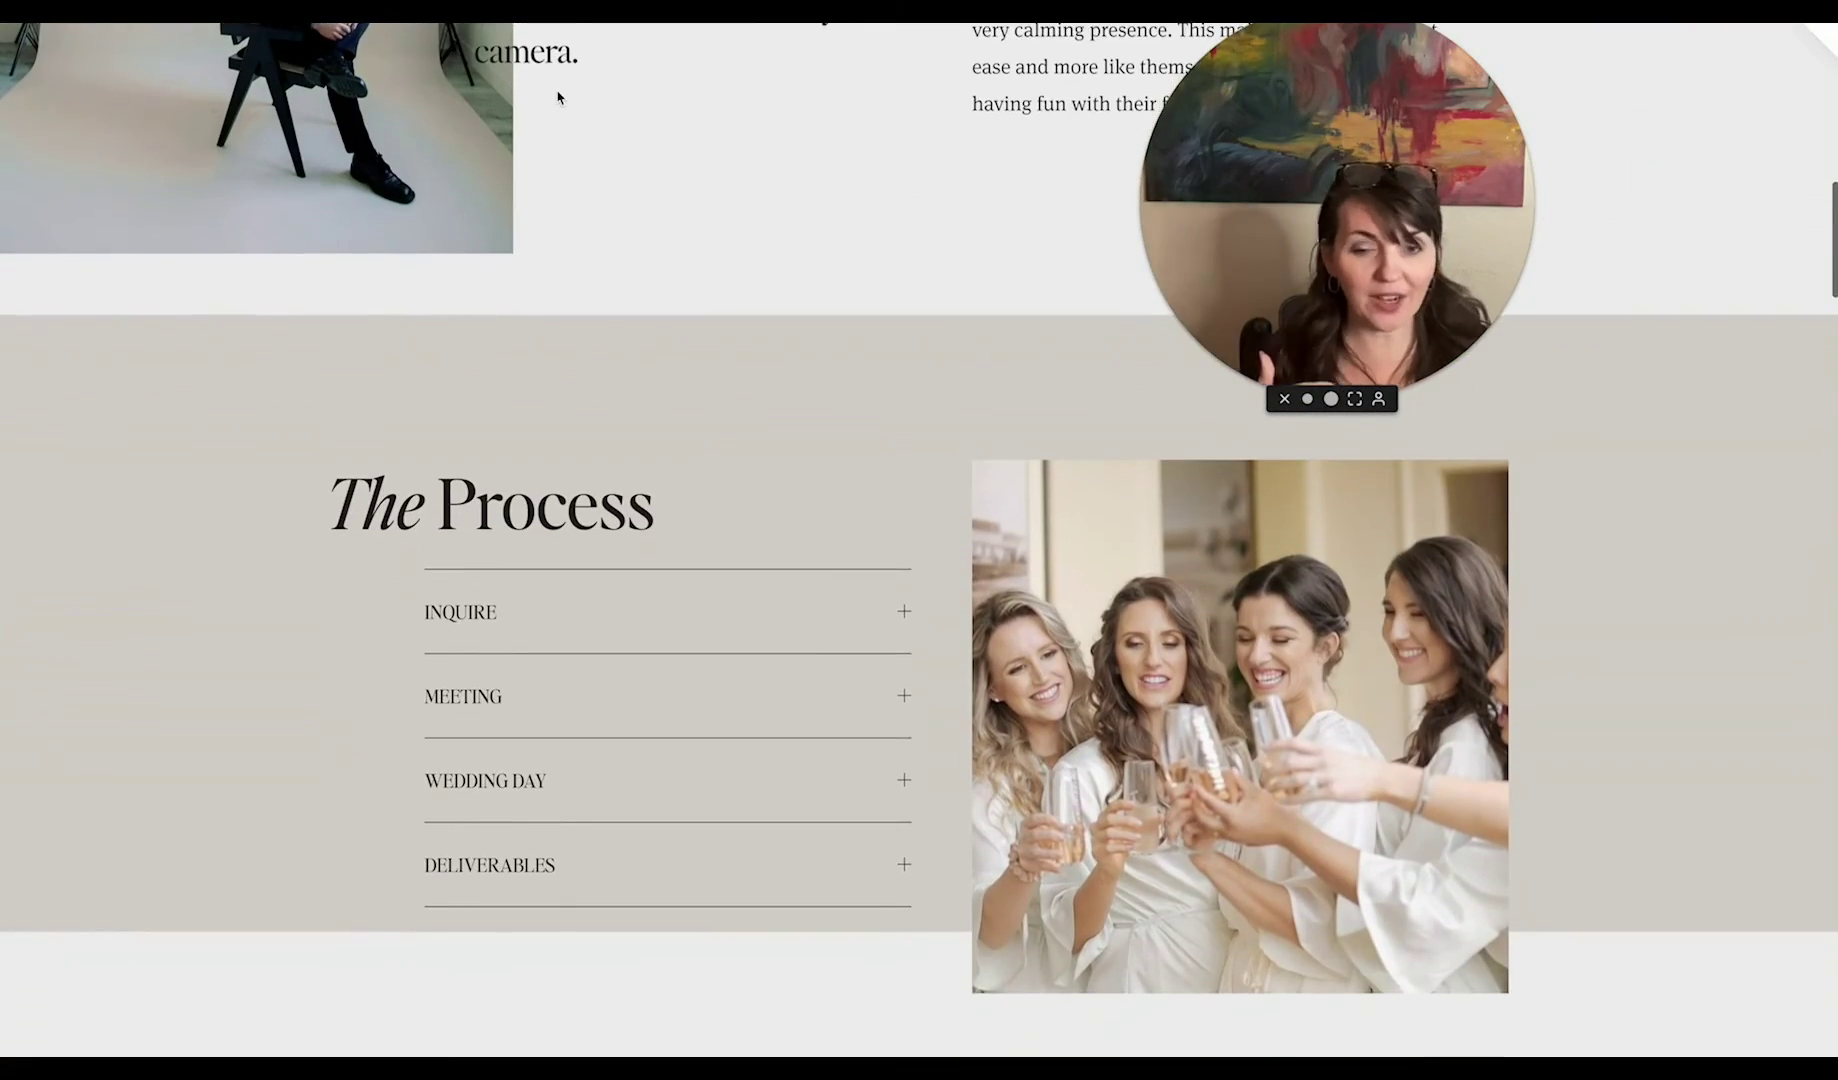
scroll(684, 345, "down", 5)
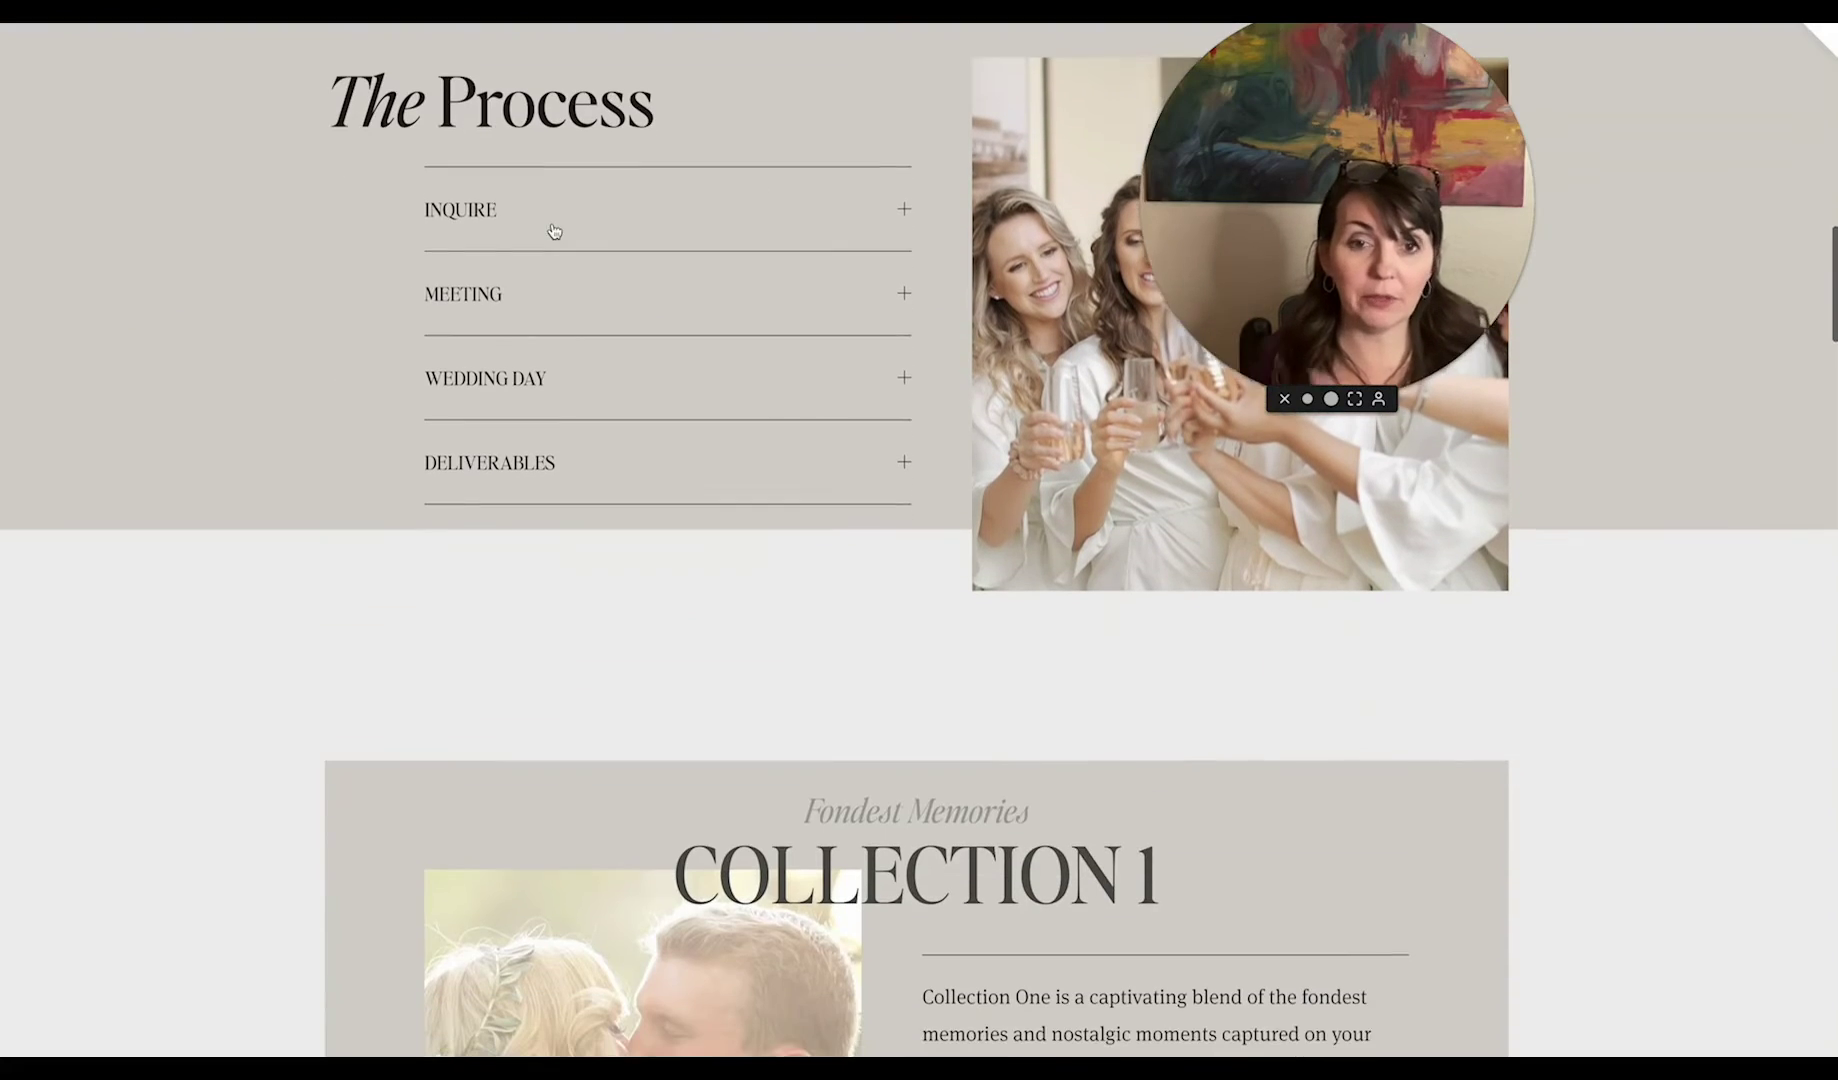
scroll(586, 268, "down", 12)
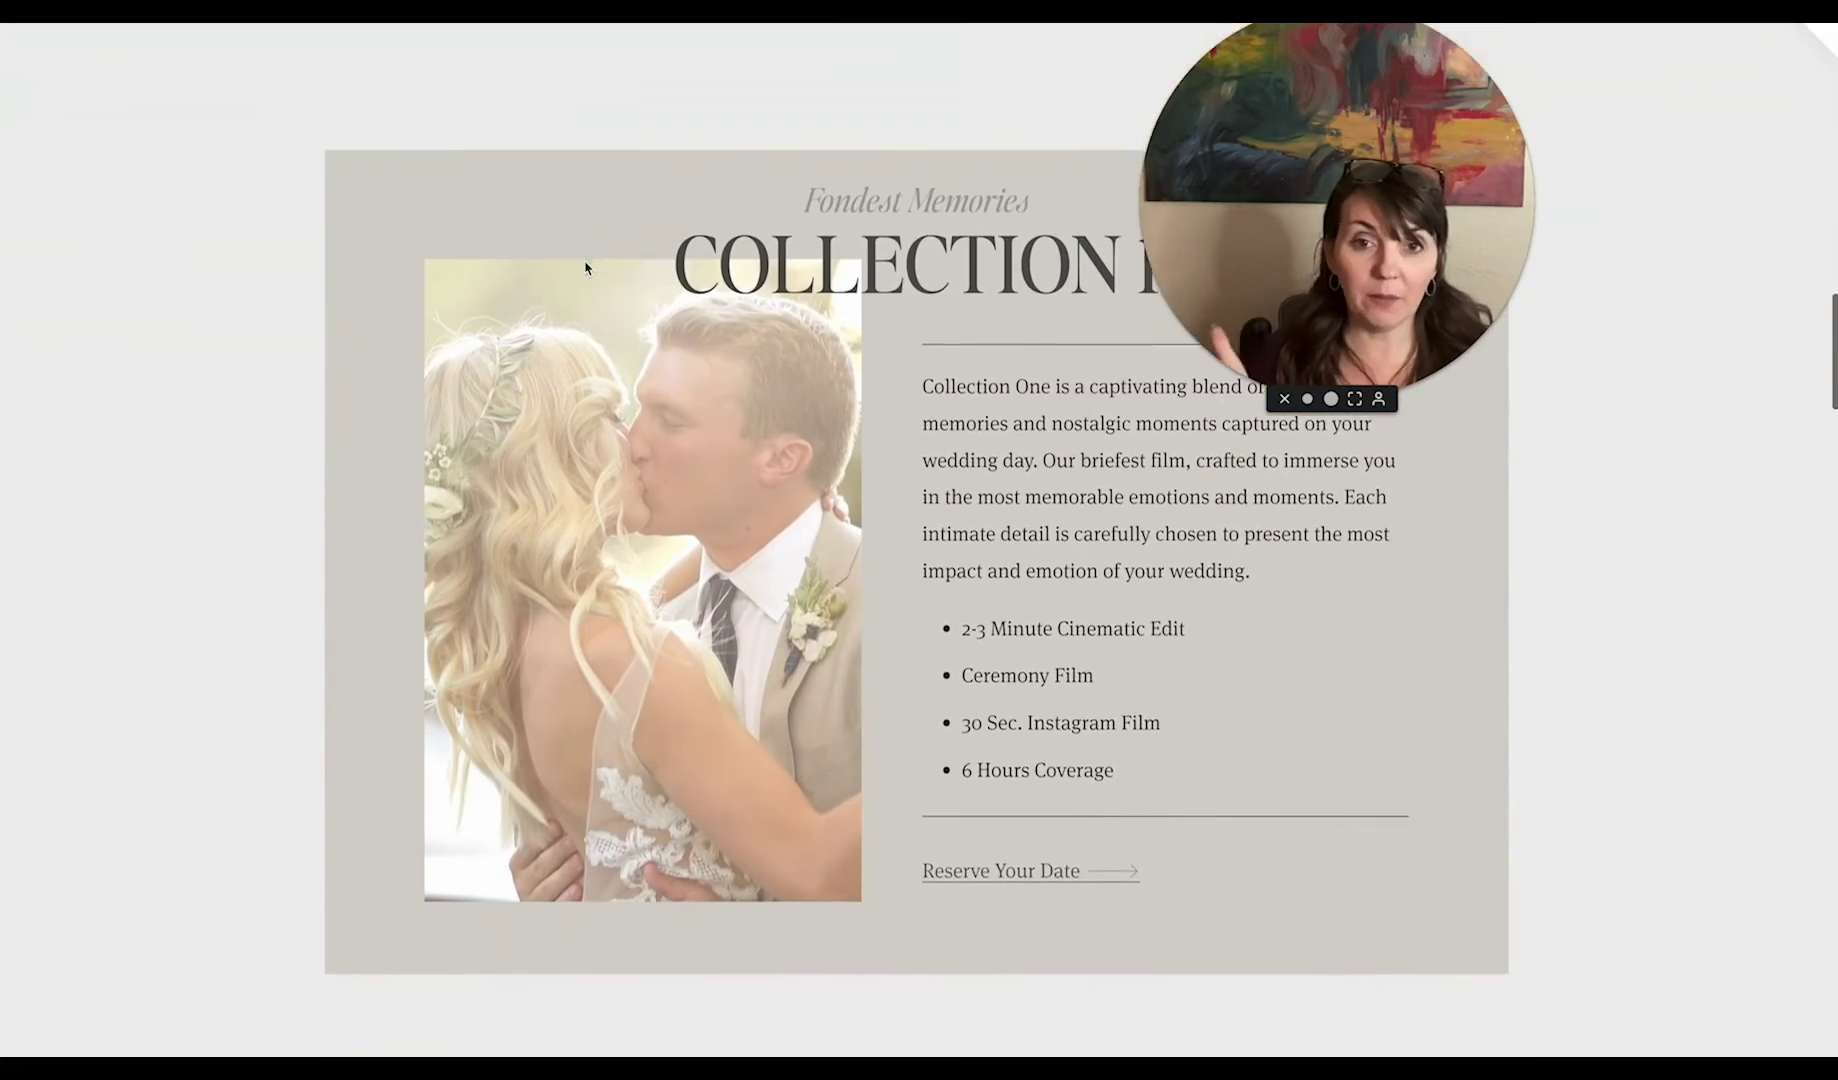
scroll(586, 268, "down", 18)
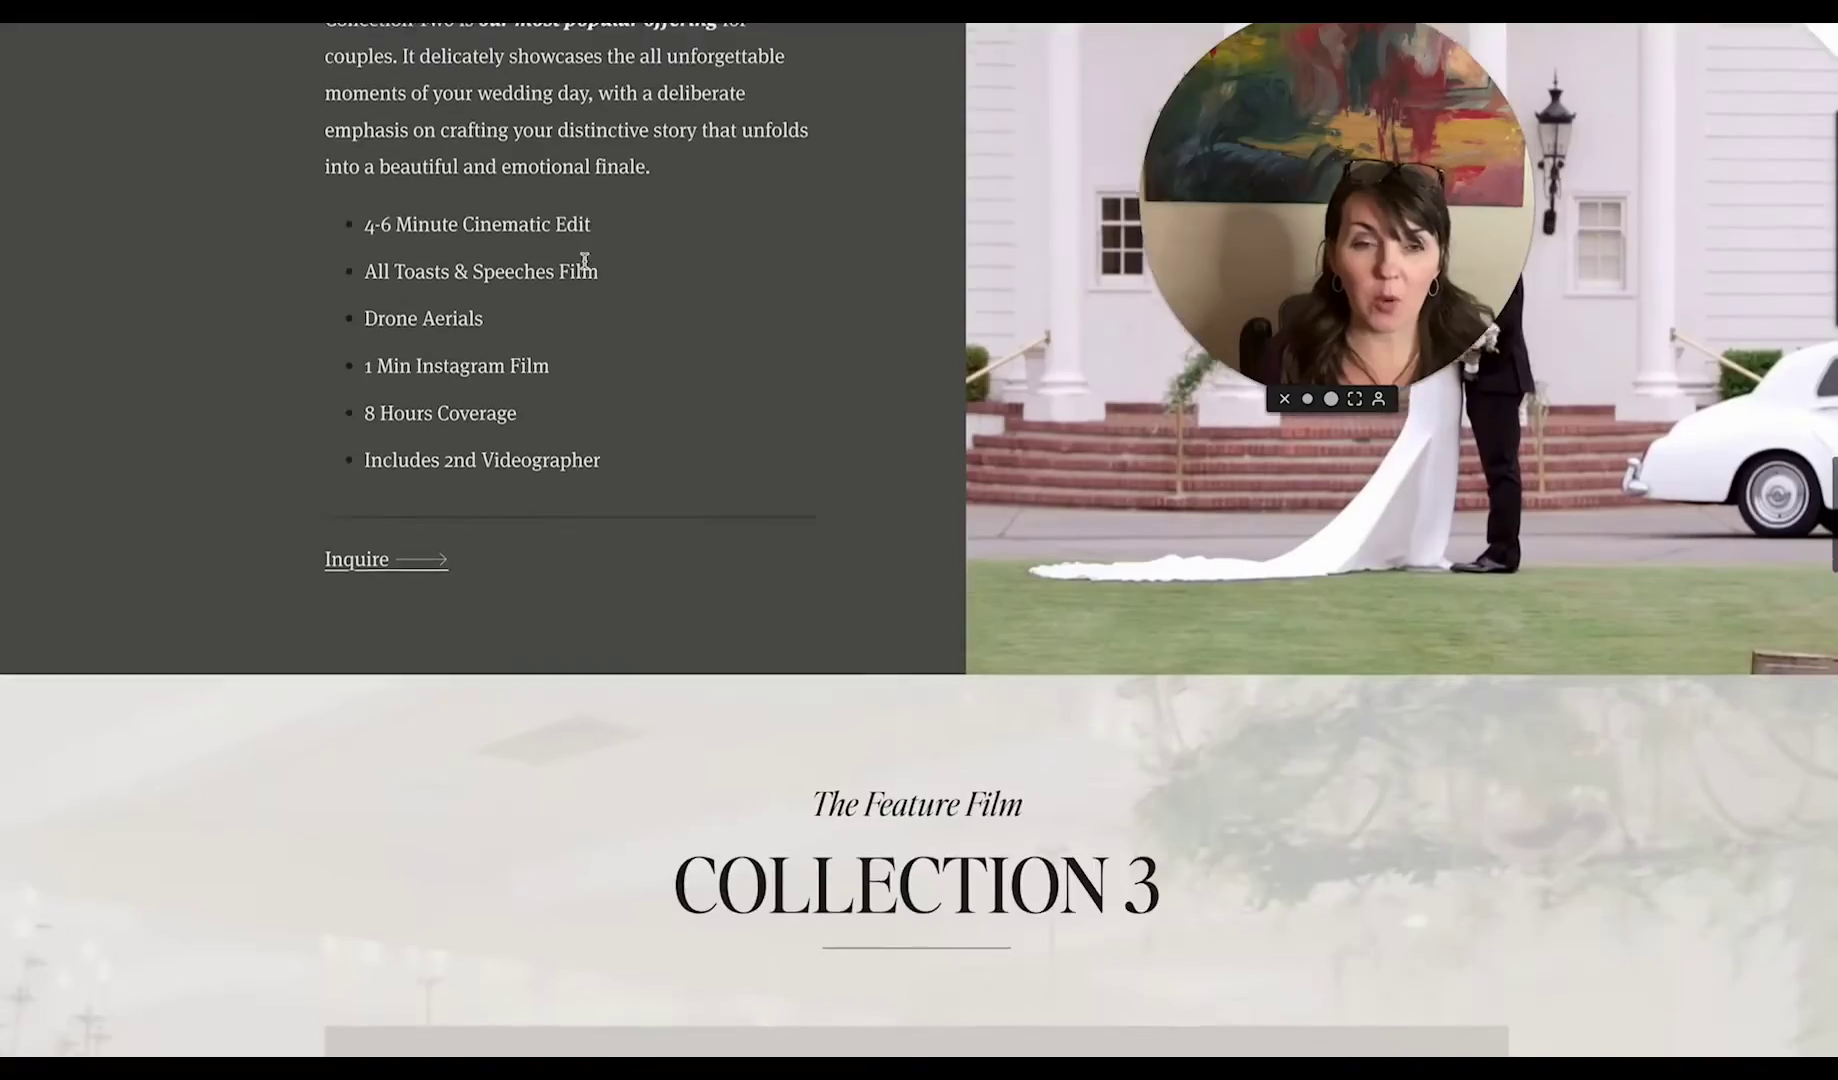
scroll(586, 268, "down", 8)
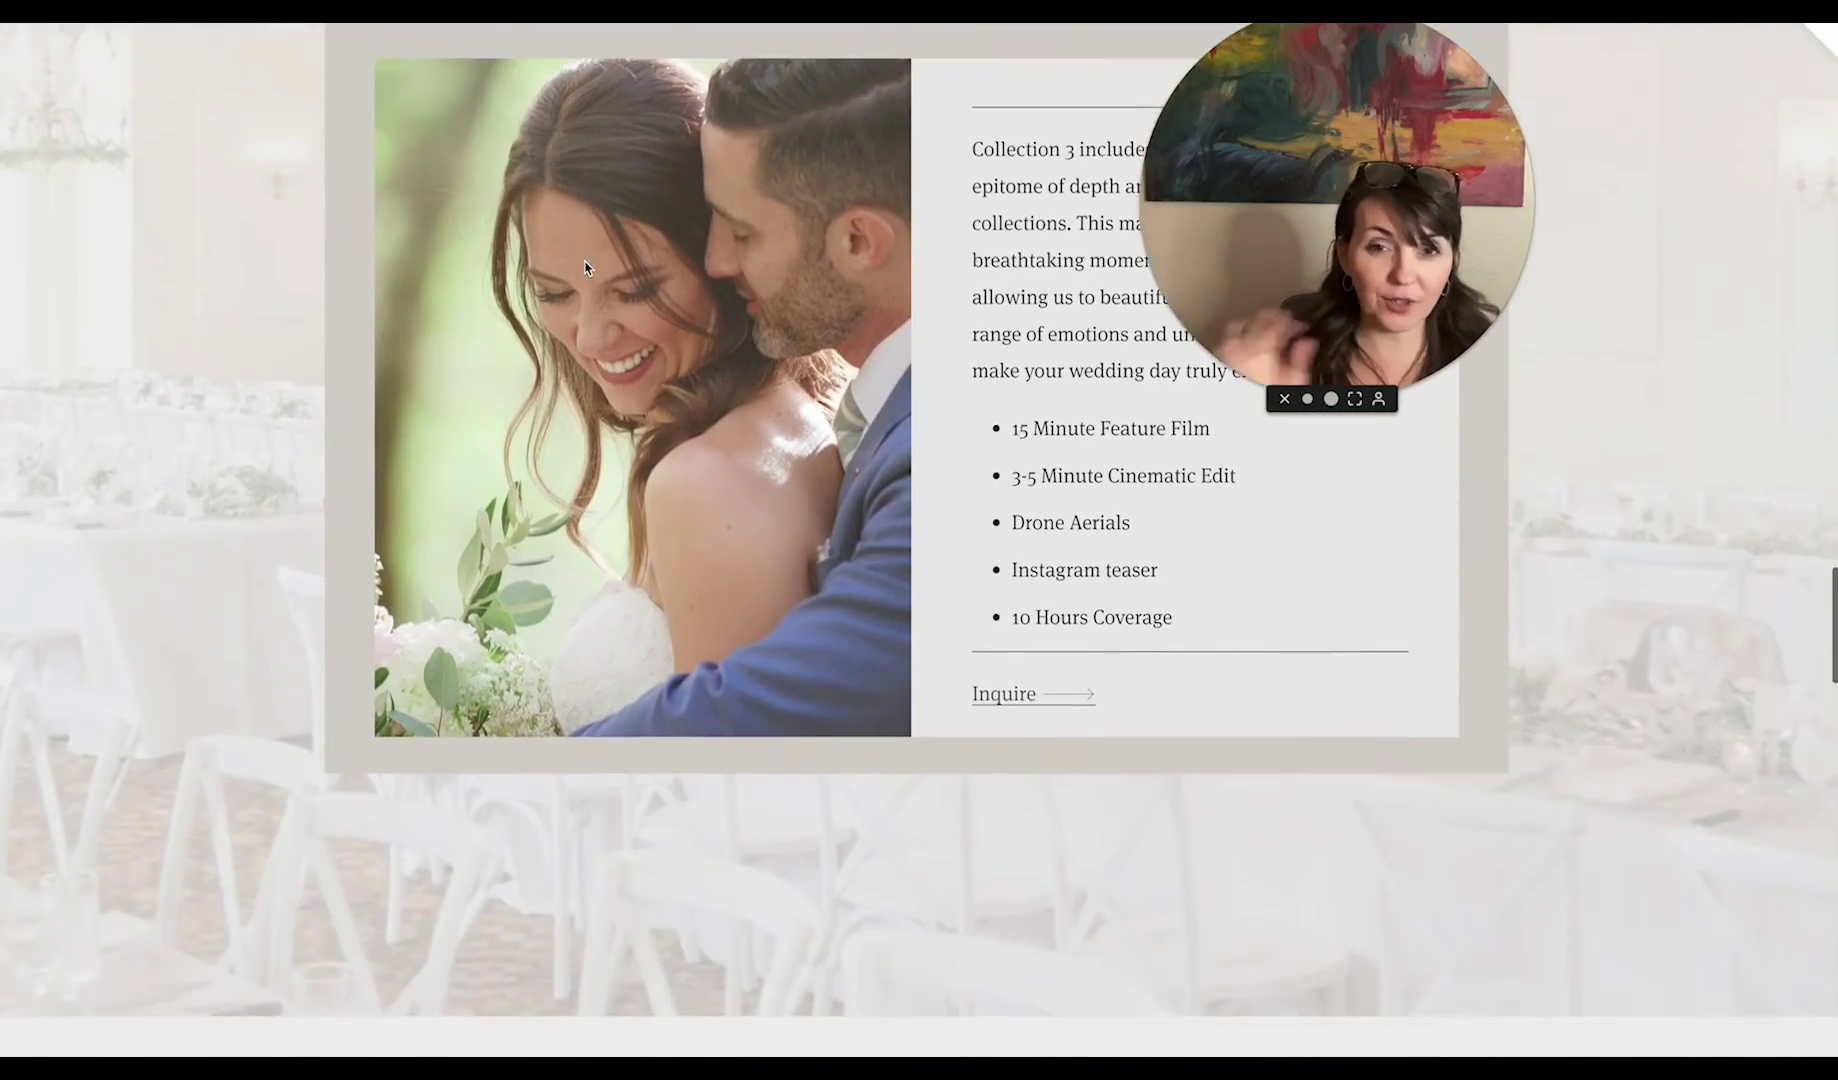
scroll(586, 268, "down", 6)
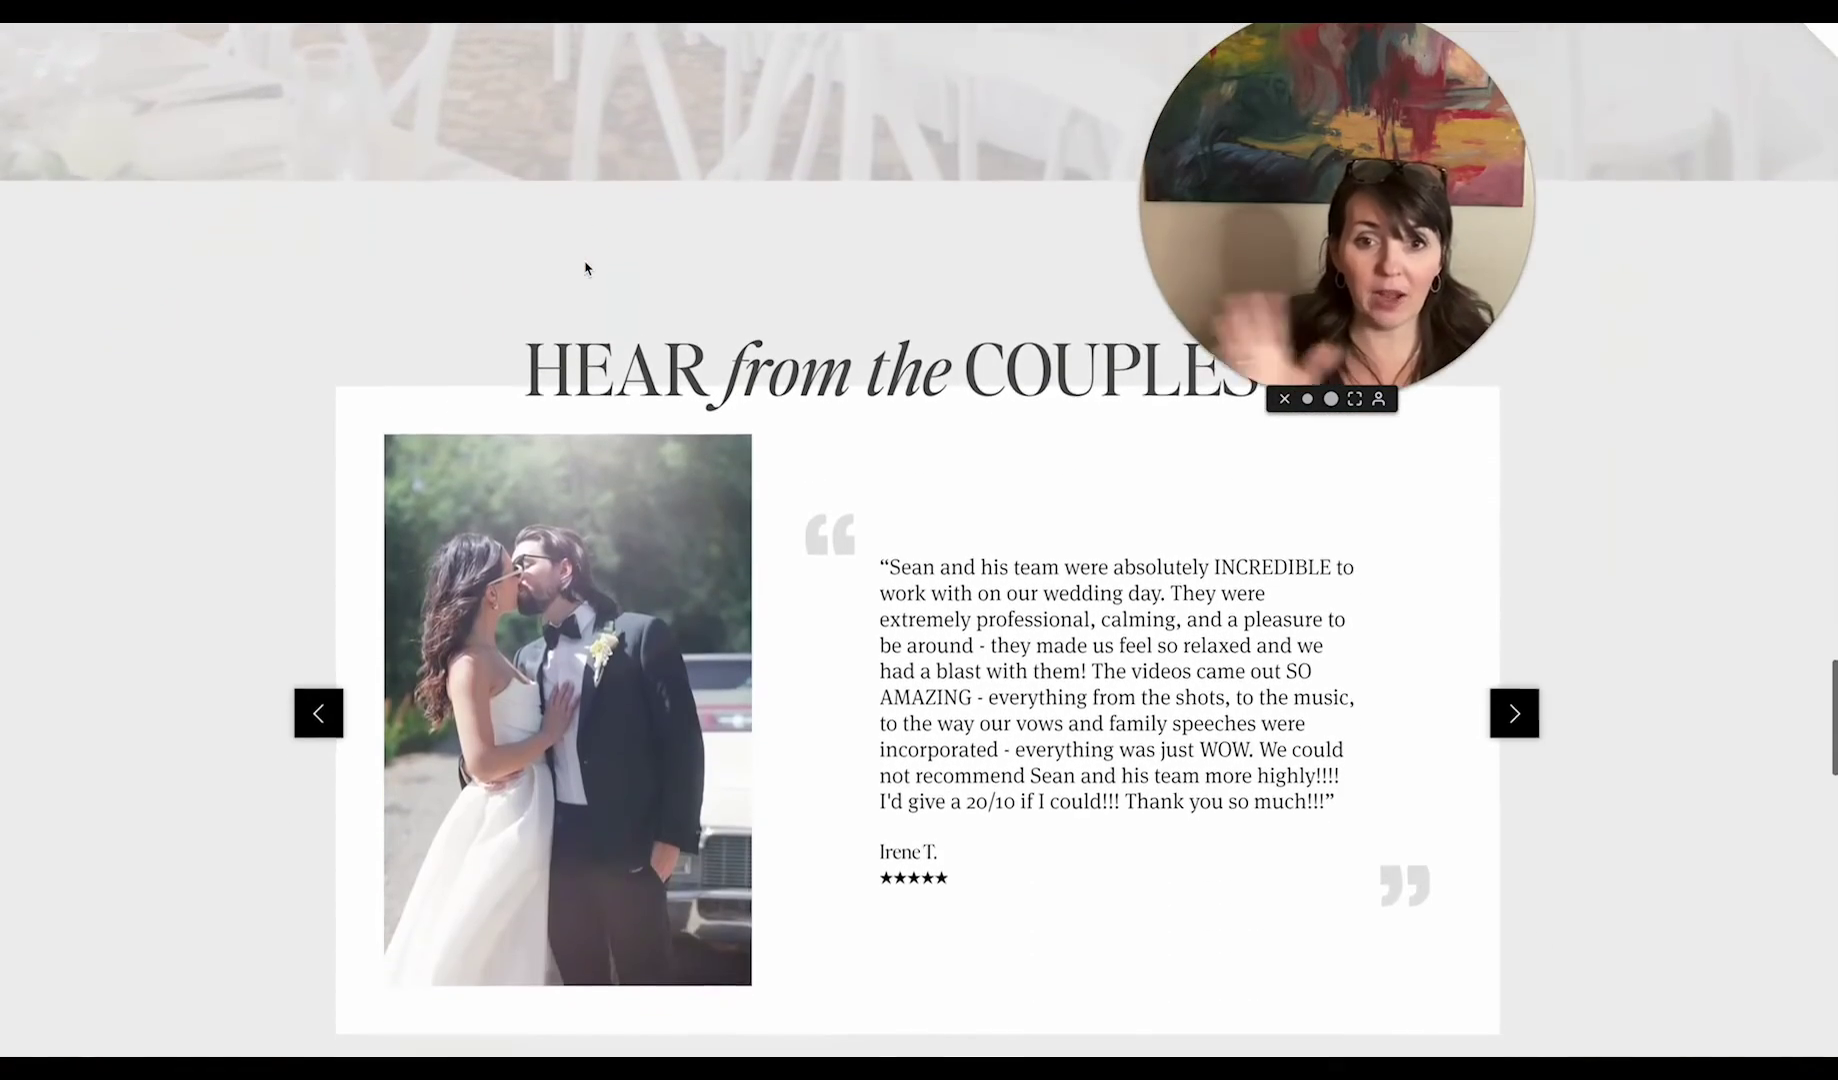
scroll(586, 262, "down", 7)
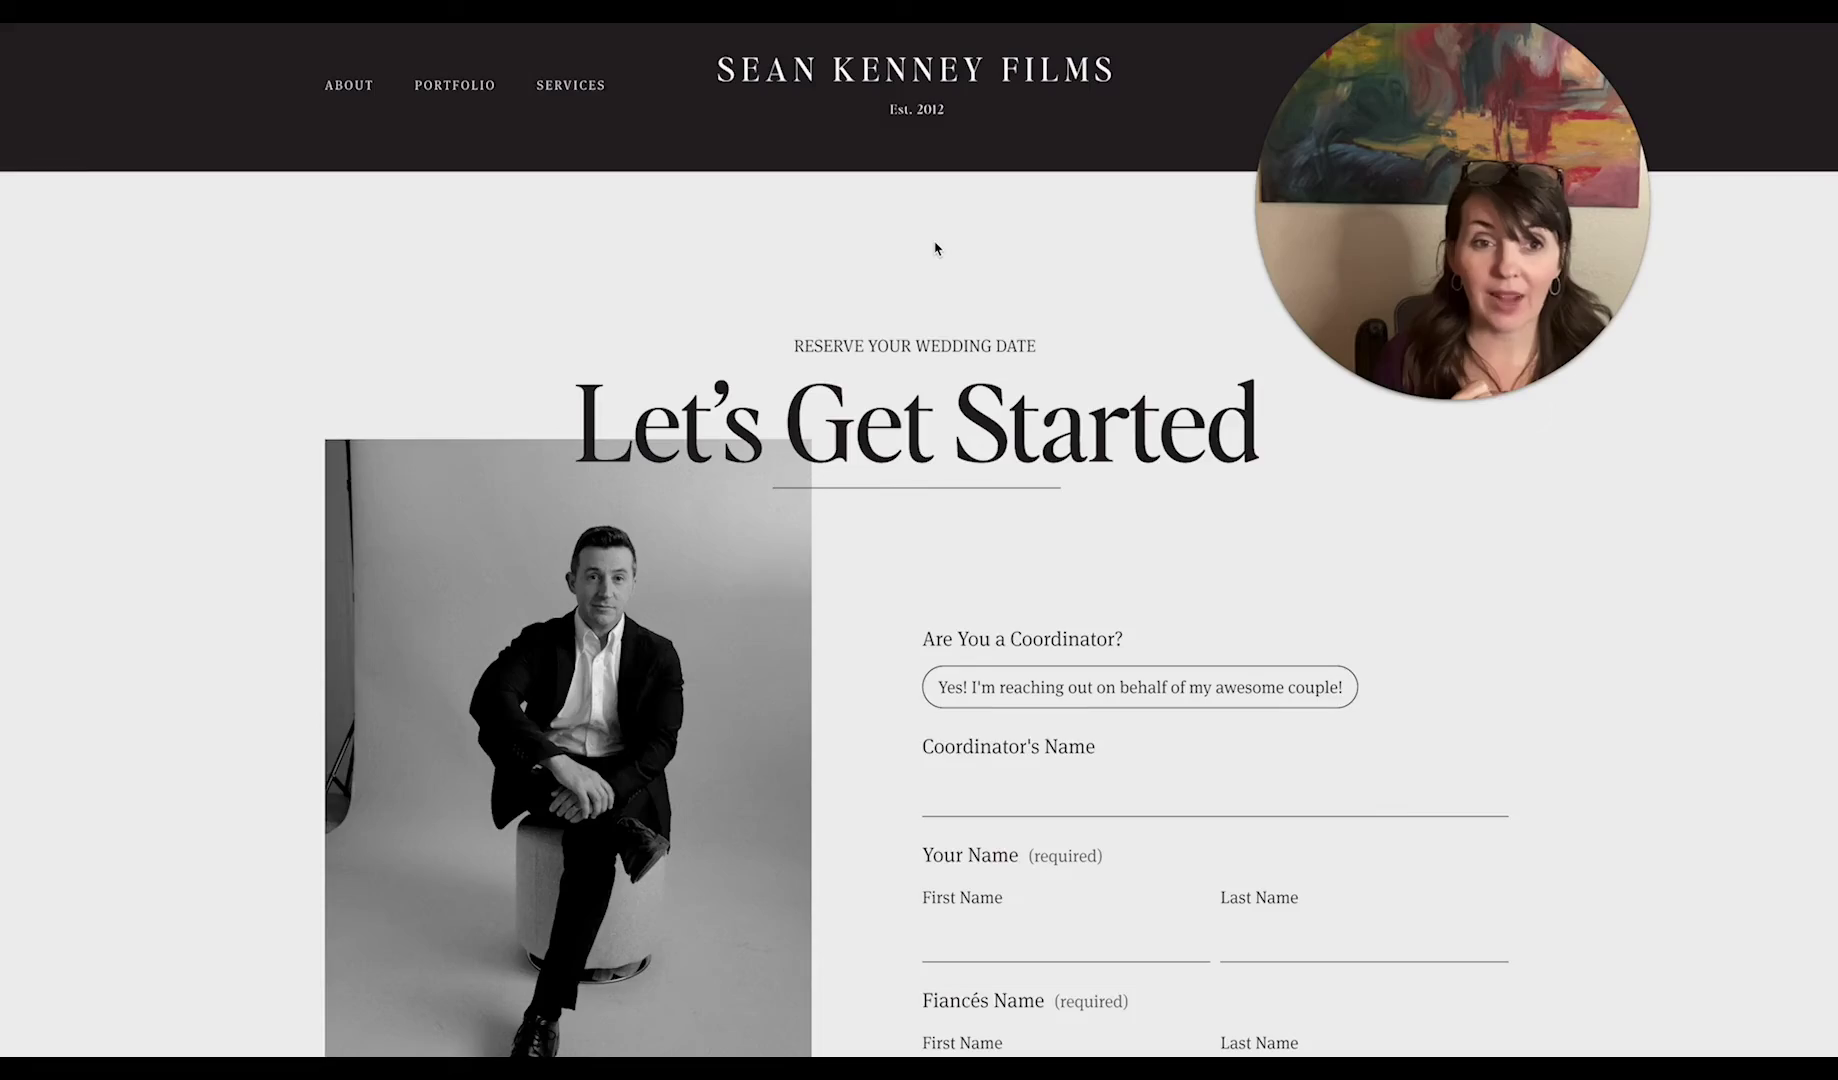
scroll(935, 248, "down", 9)
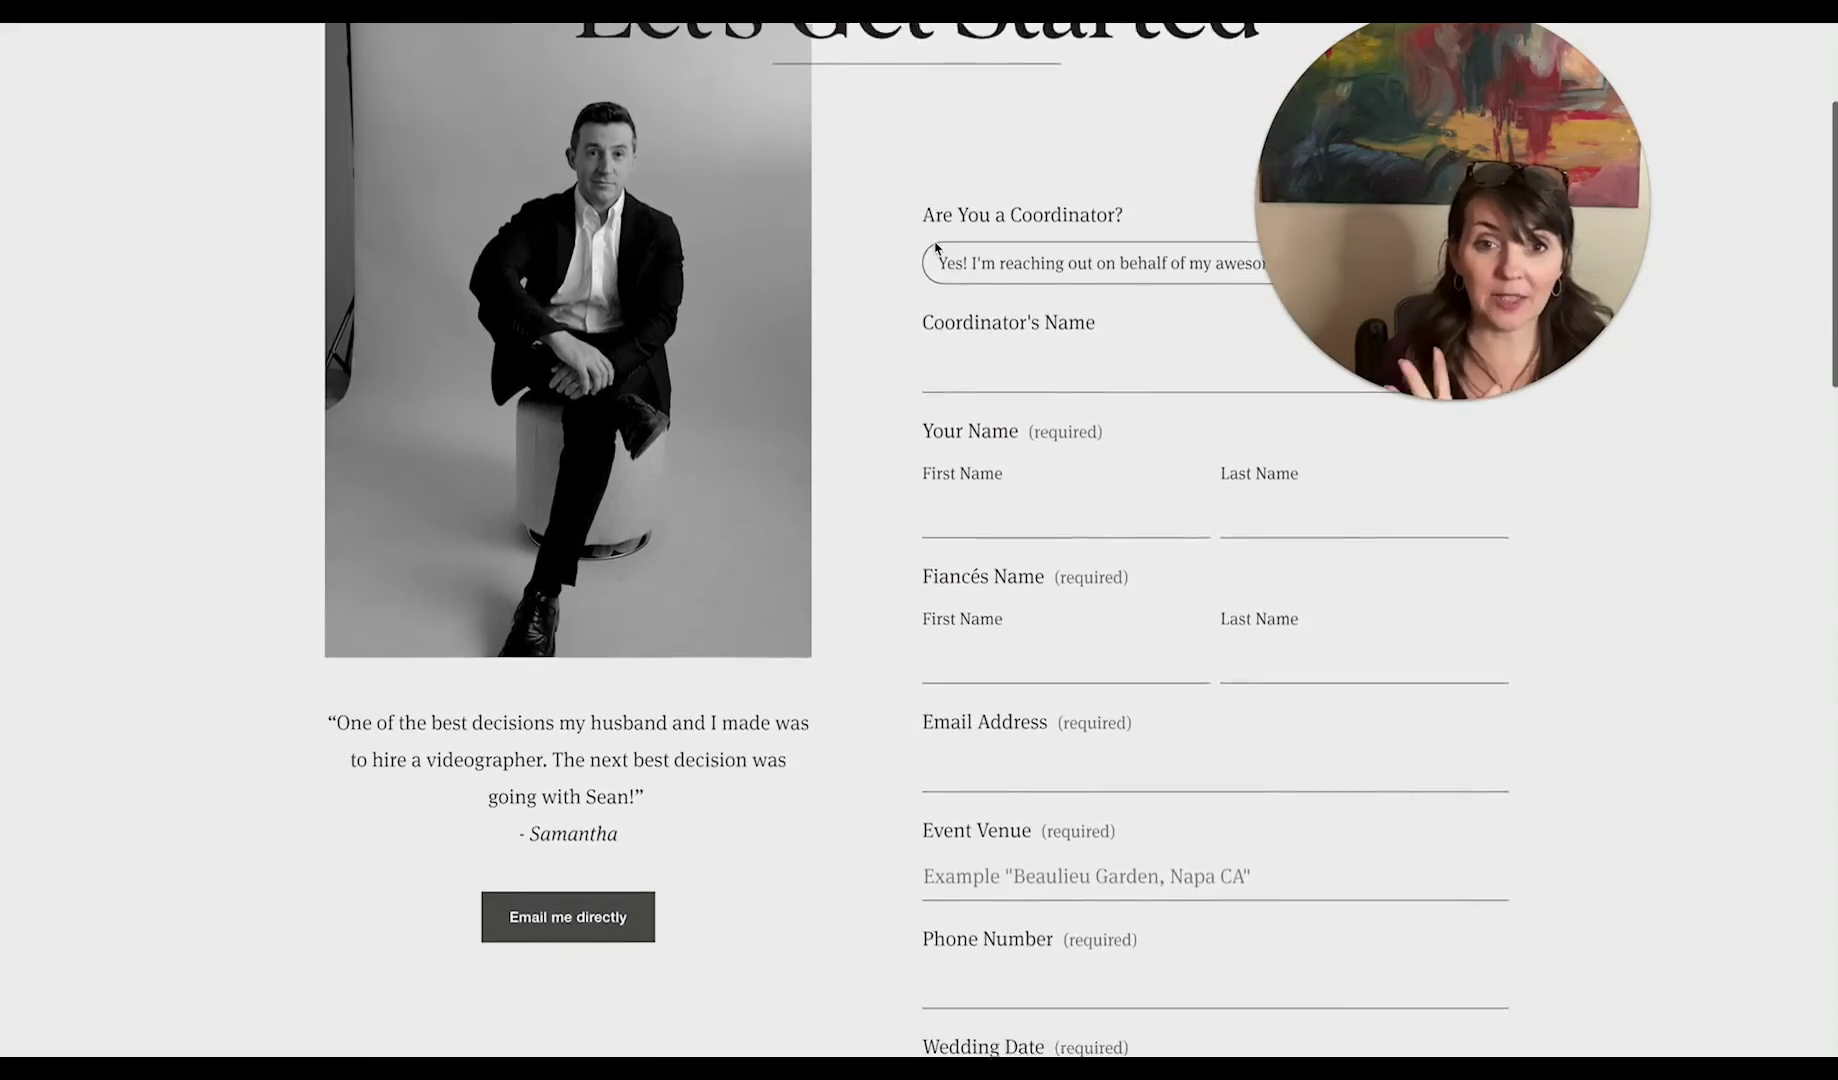
scroll(935, 248, "down", 4)
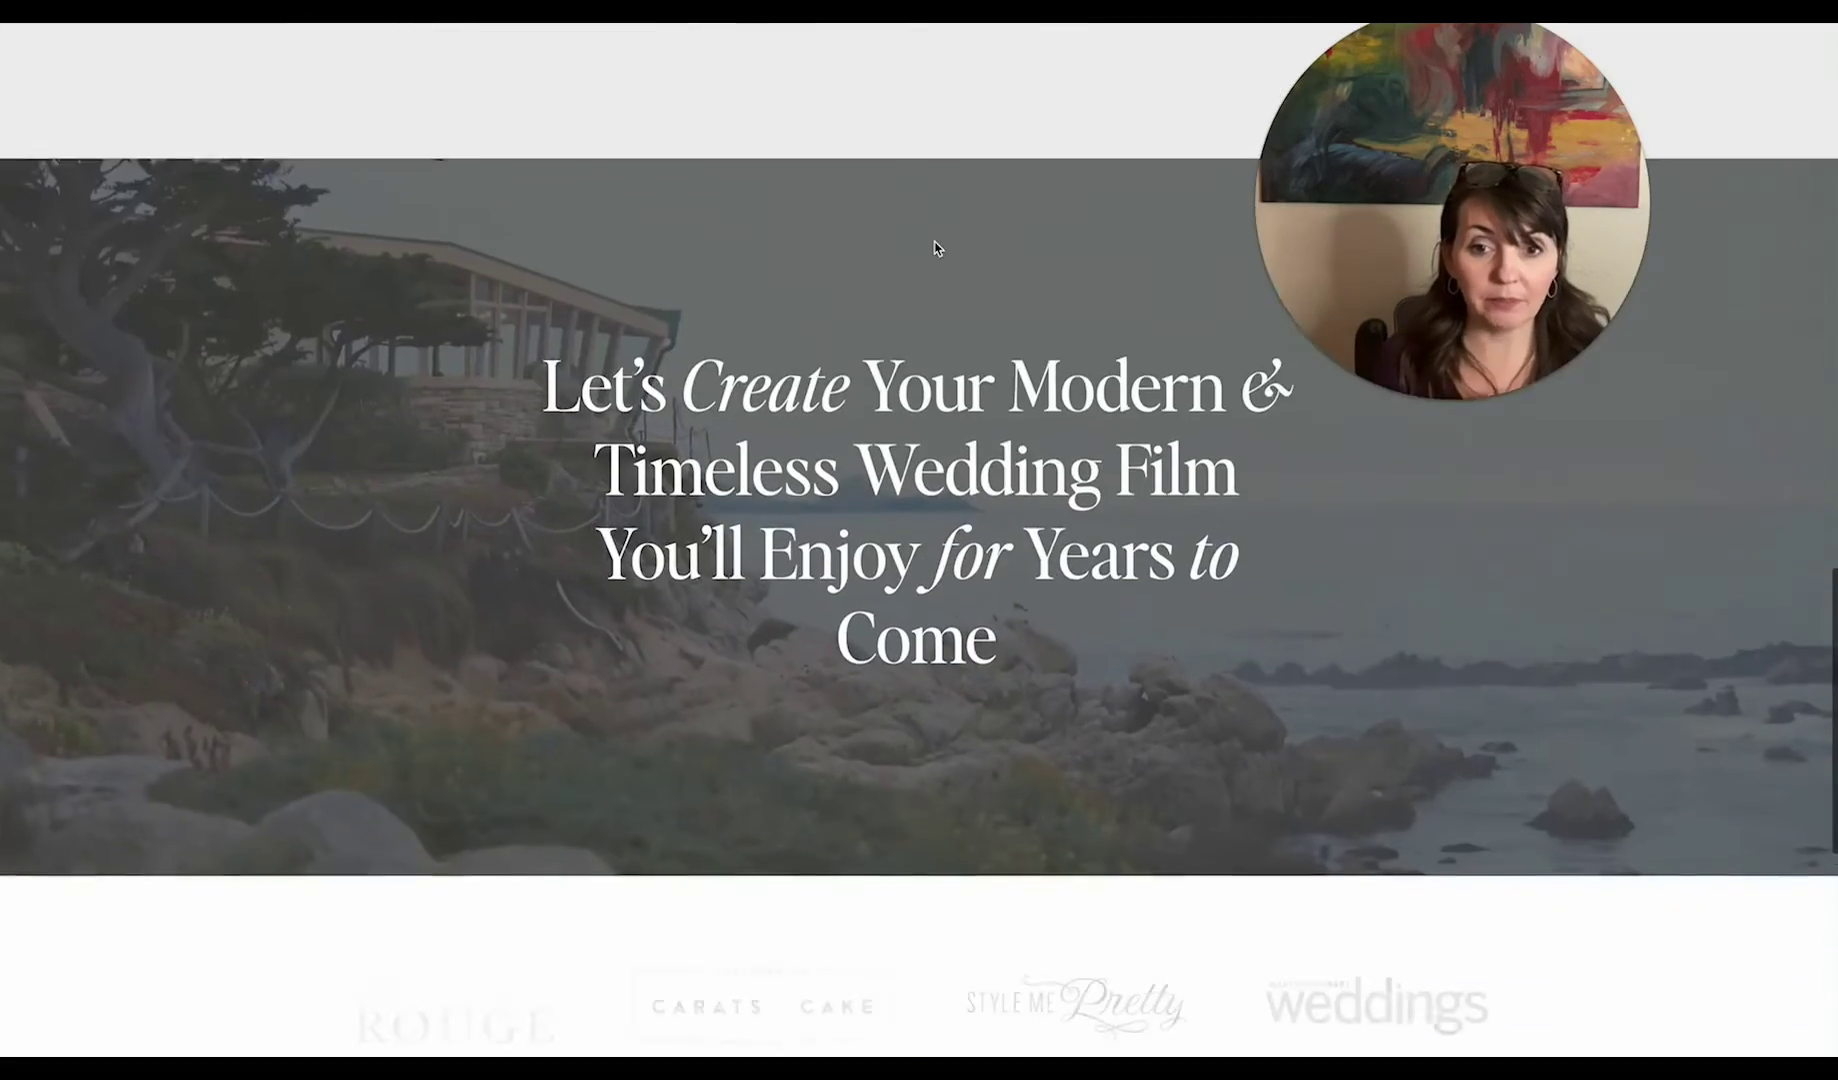
scroll(919, 400, "down", 1)
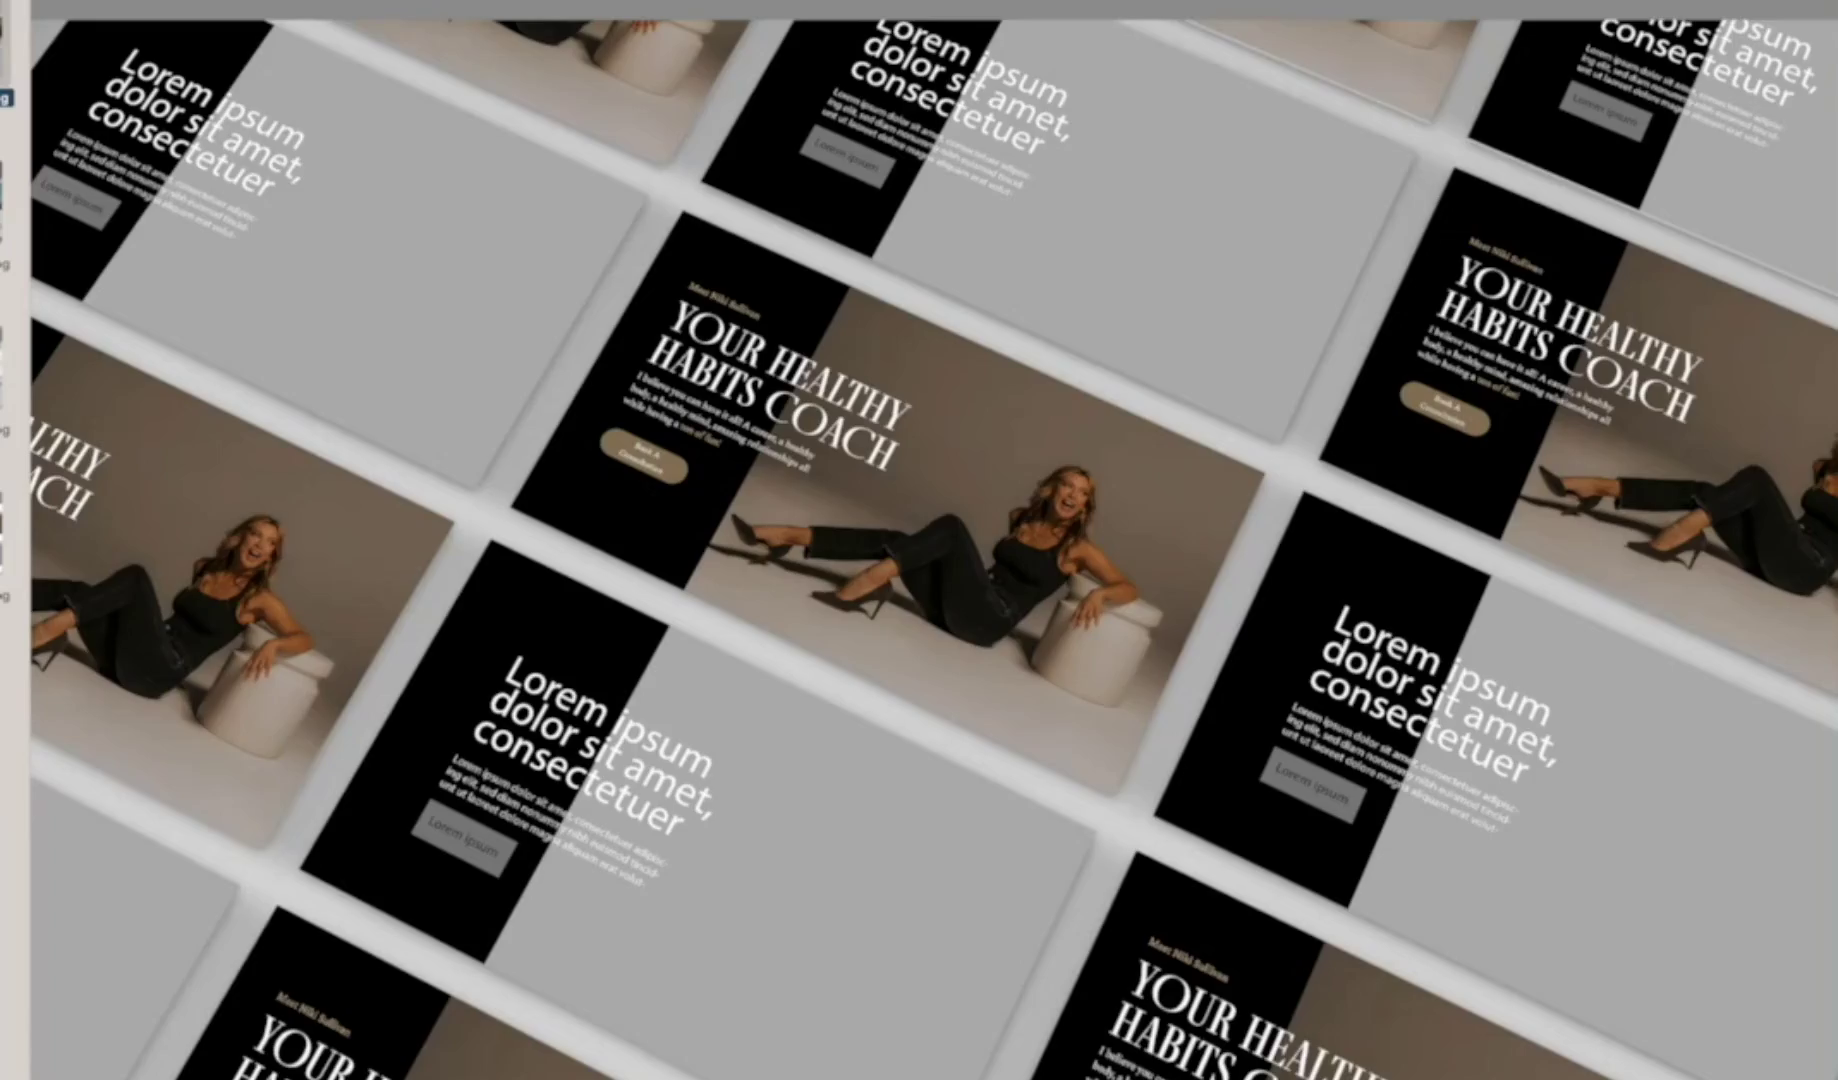
Preview the next mockup file, the tilted wedding section-template slides beside their grey wireframes.
left_click(7, 263)
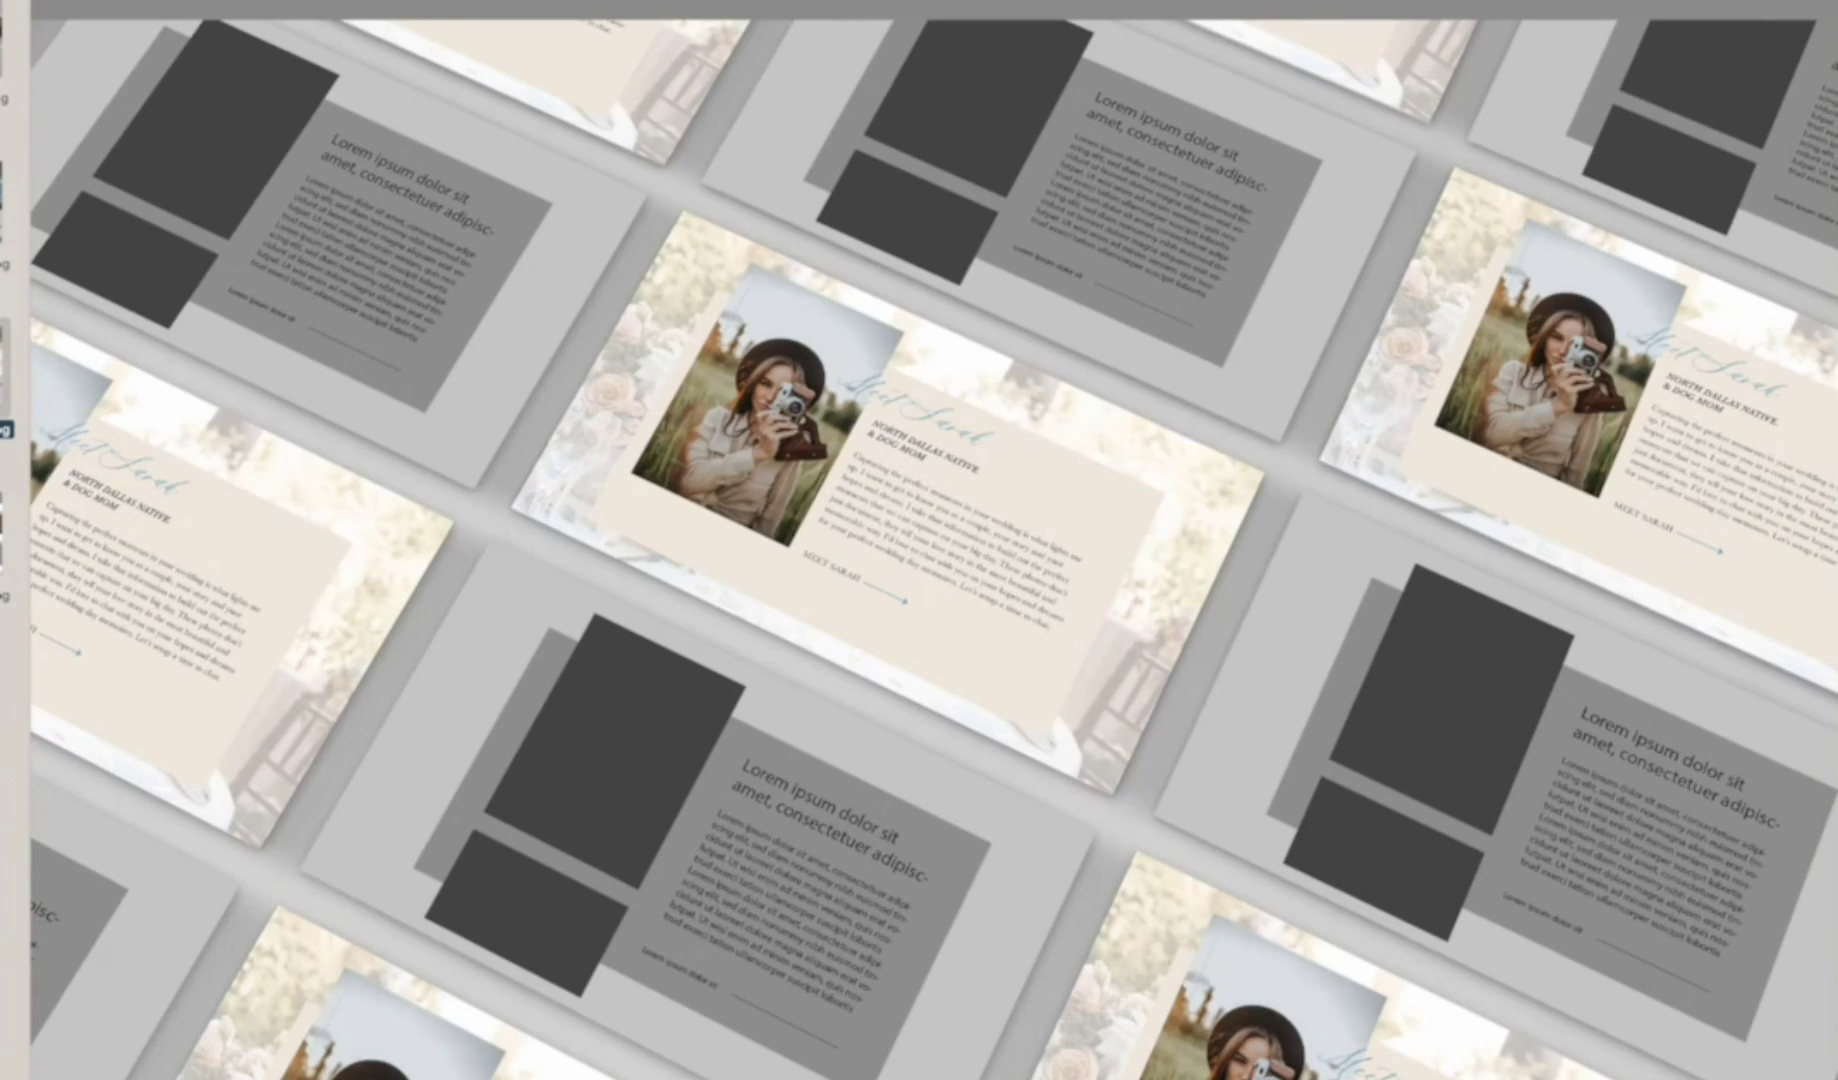
Preview the fitness testimonial mockup file.
left_click(5, 595)
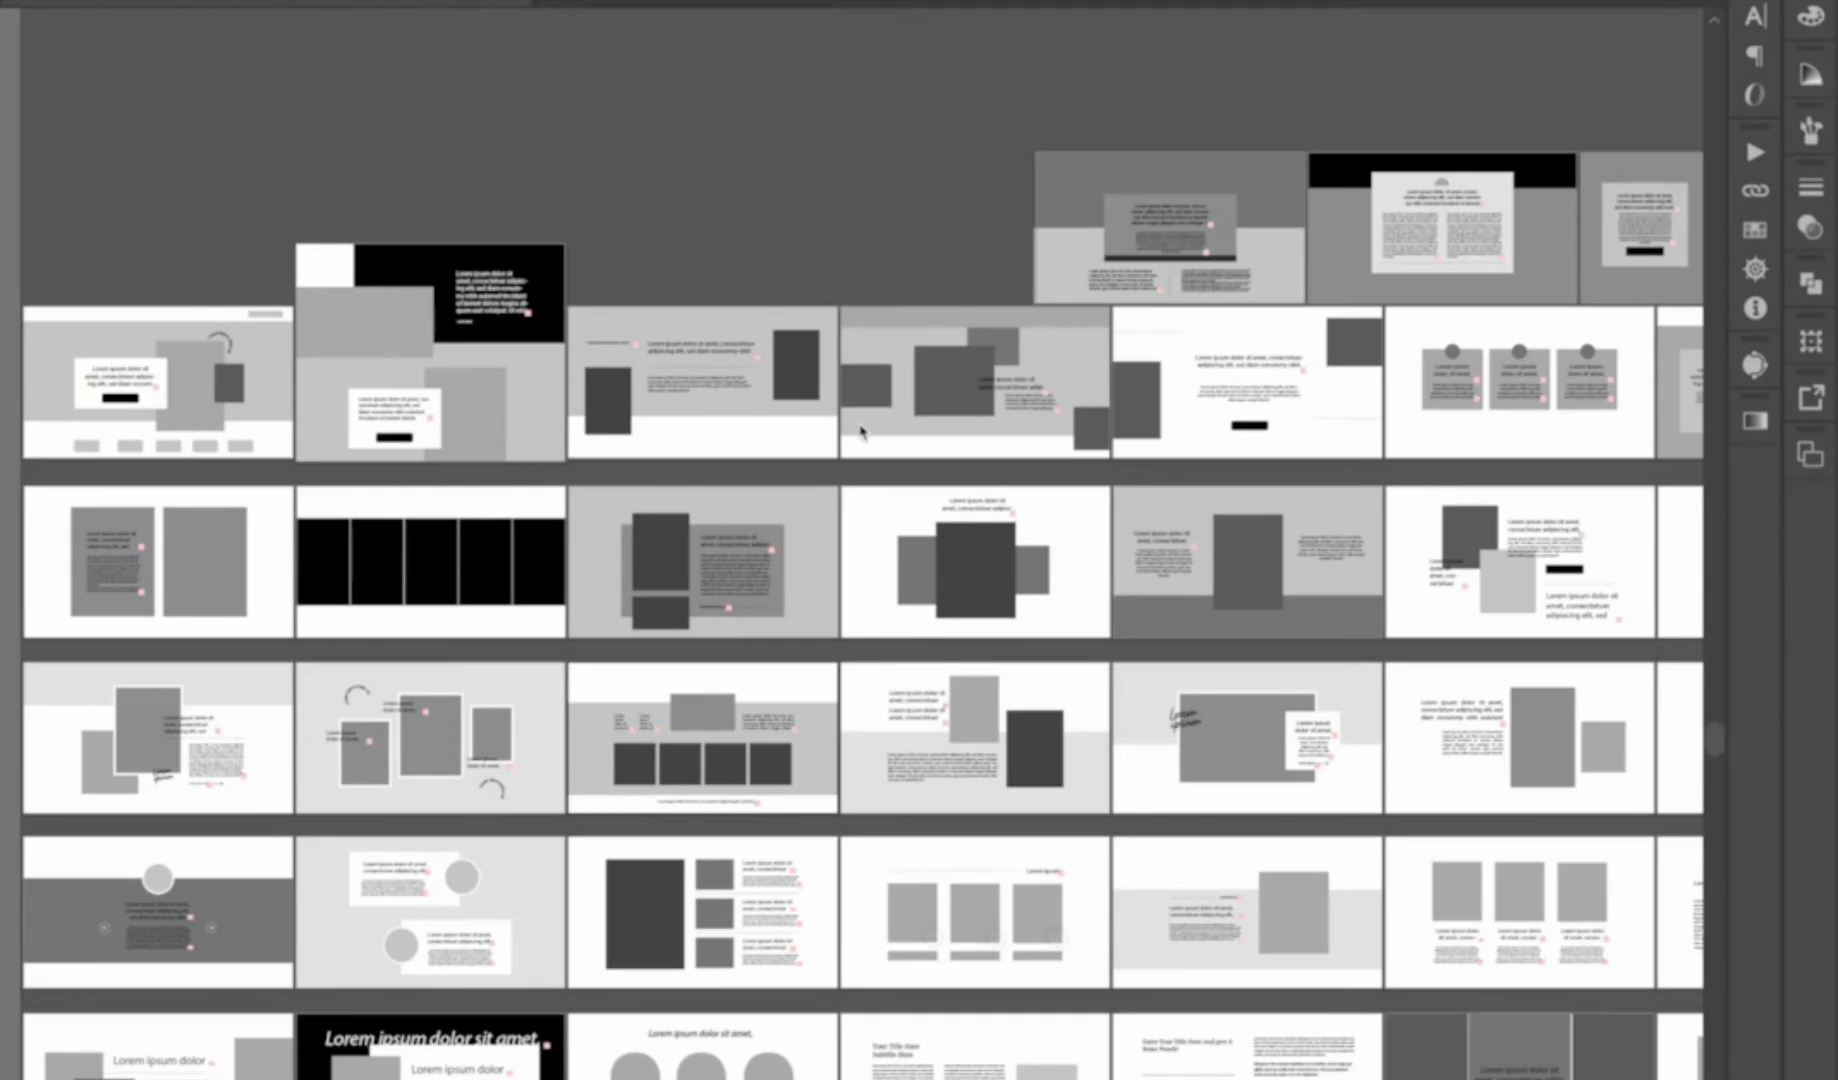
scroll(858, 430, "down", 5)
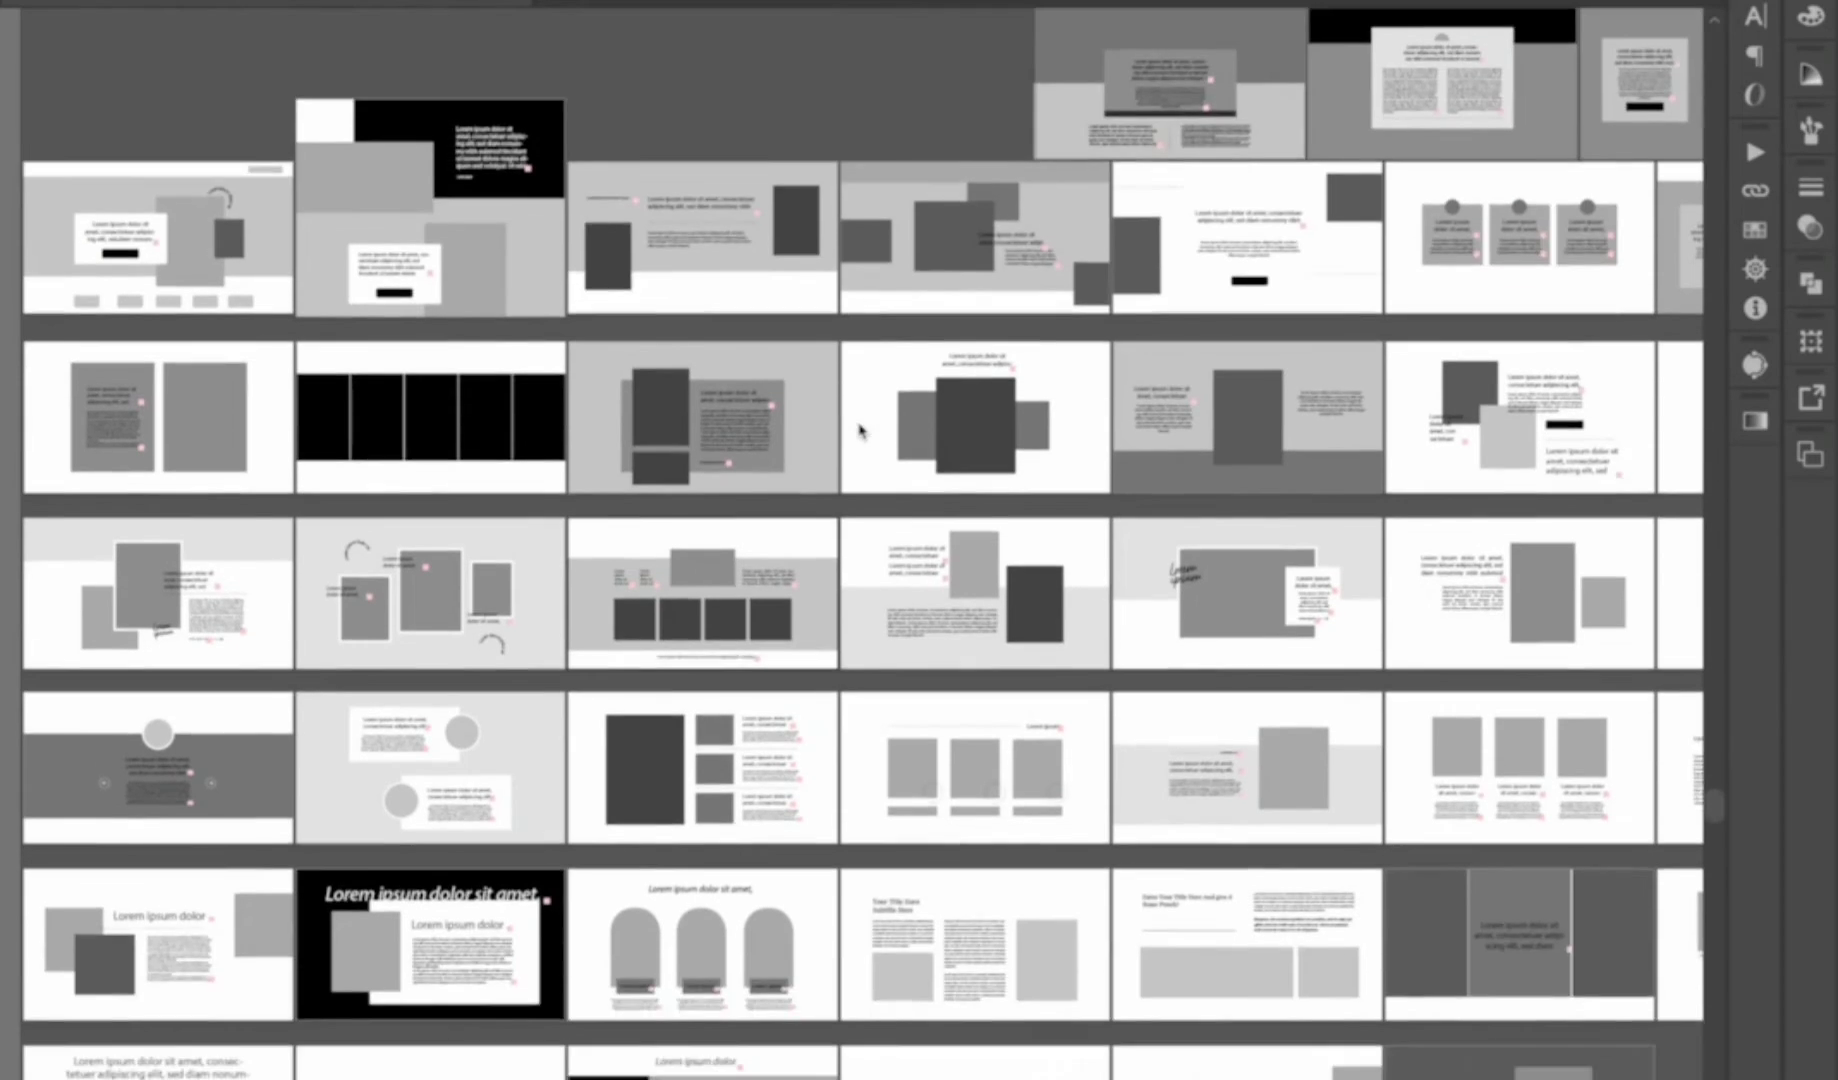
scroll(858, 430, "up", 4)
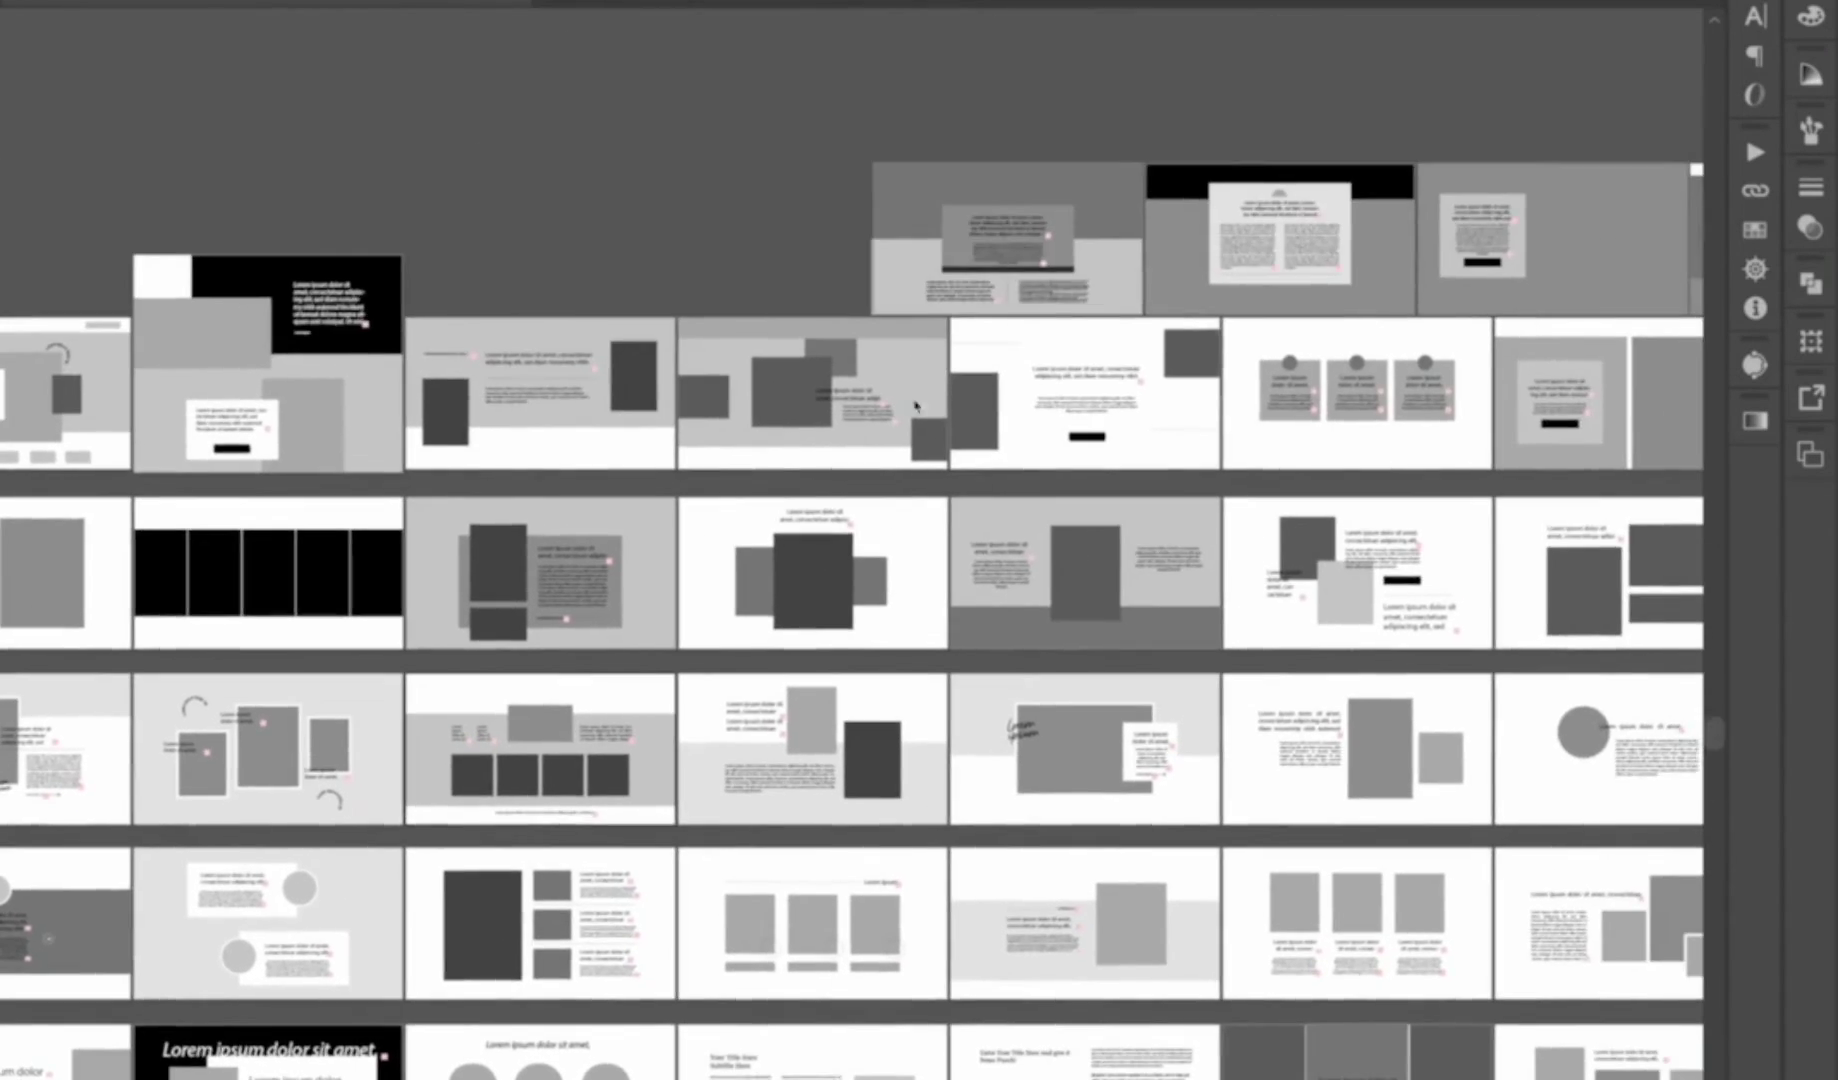
Zoom into the Illustrator grid of grey wireframe artboards and scroll down through the layouts.
left_click_drag(932, 330, 561, 430)
scroll(561, 430, "down", 5)
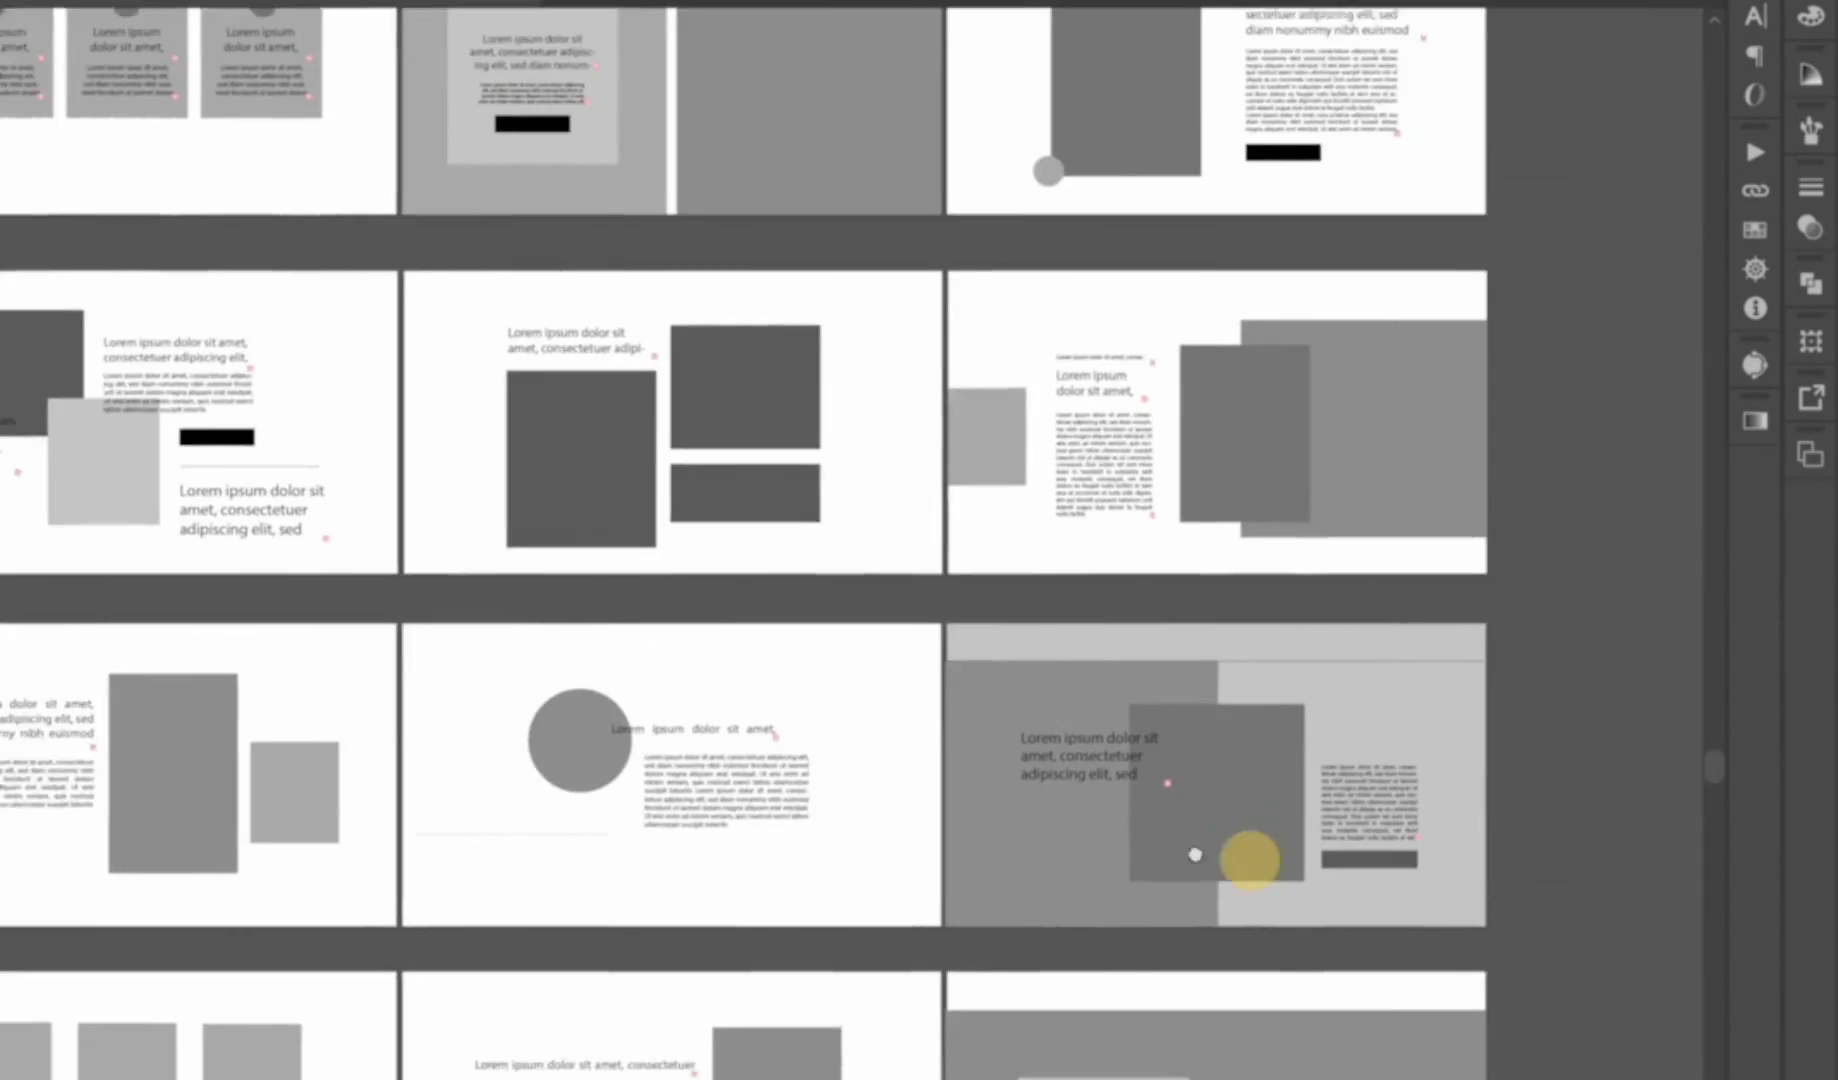
scroll(1295, 738, "down", 5)
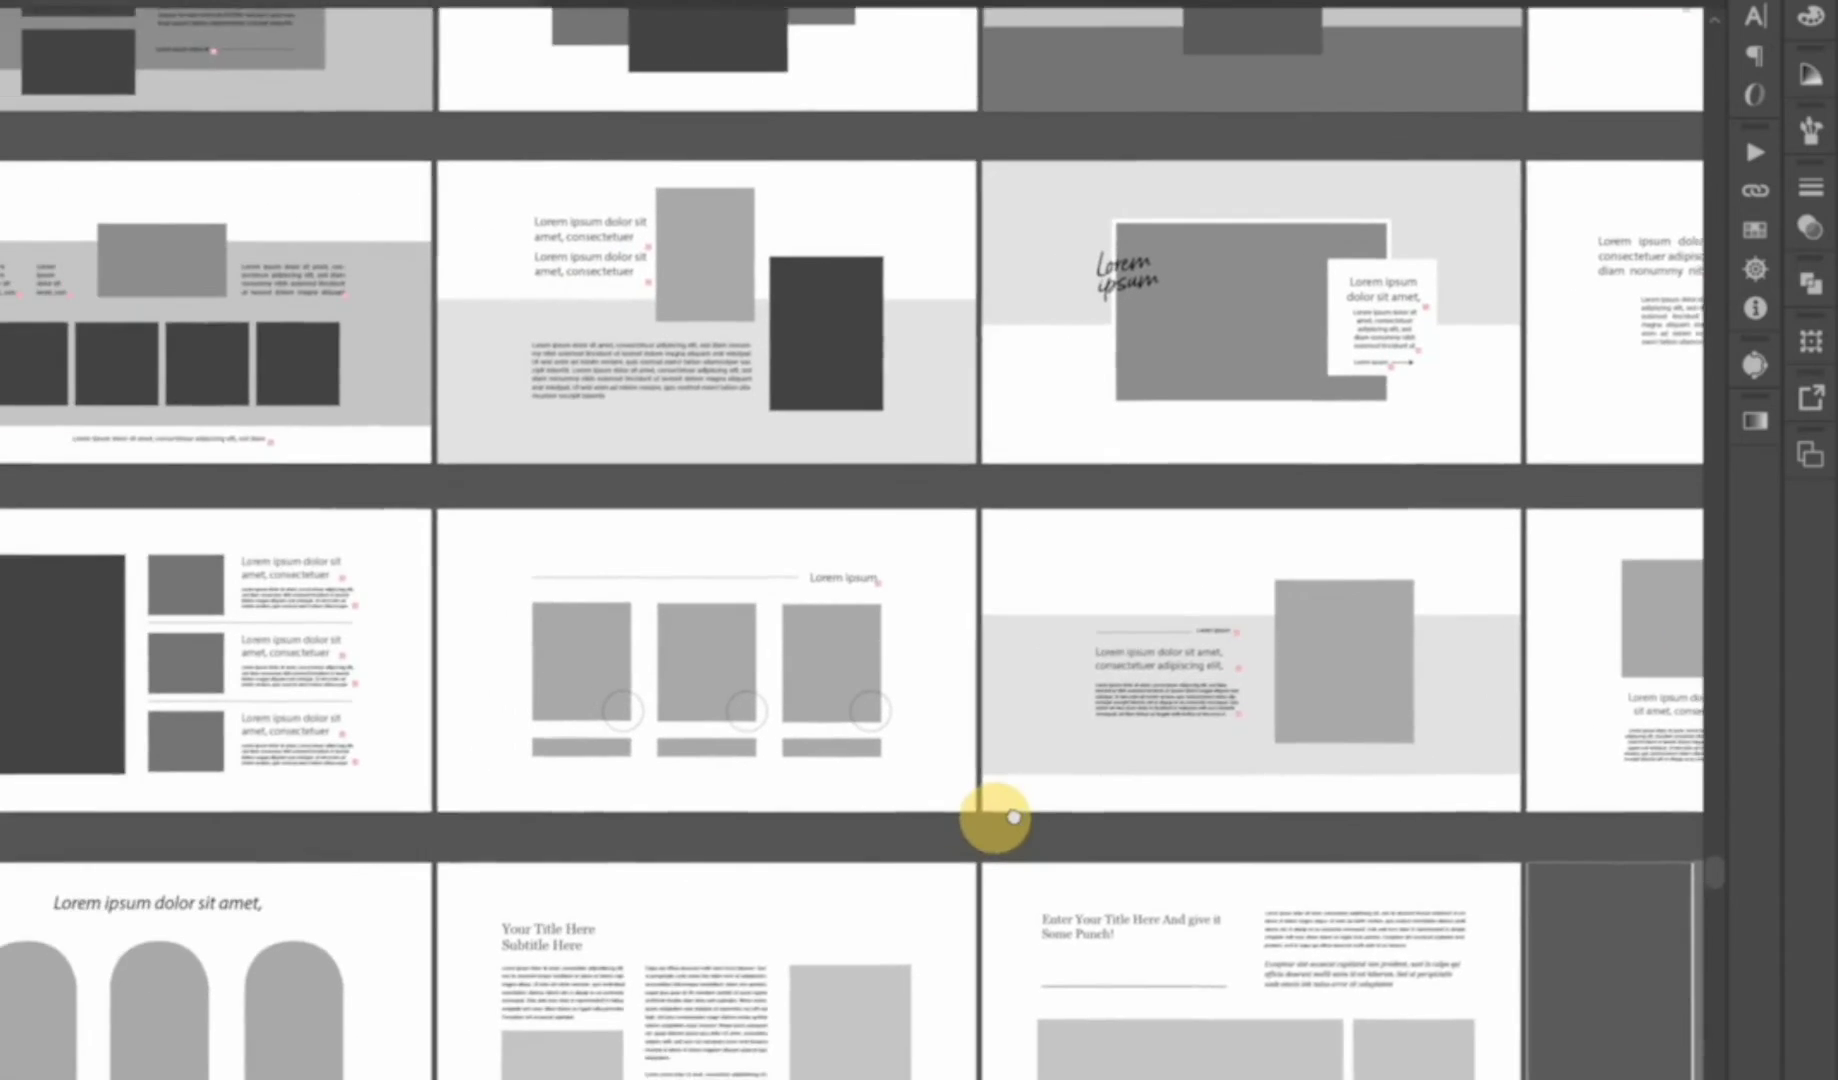
scroll(404, 855, "down", 5)
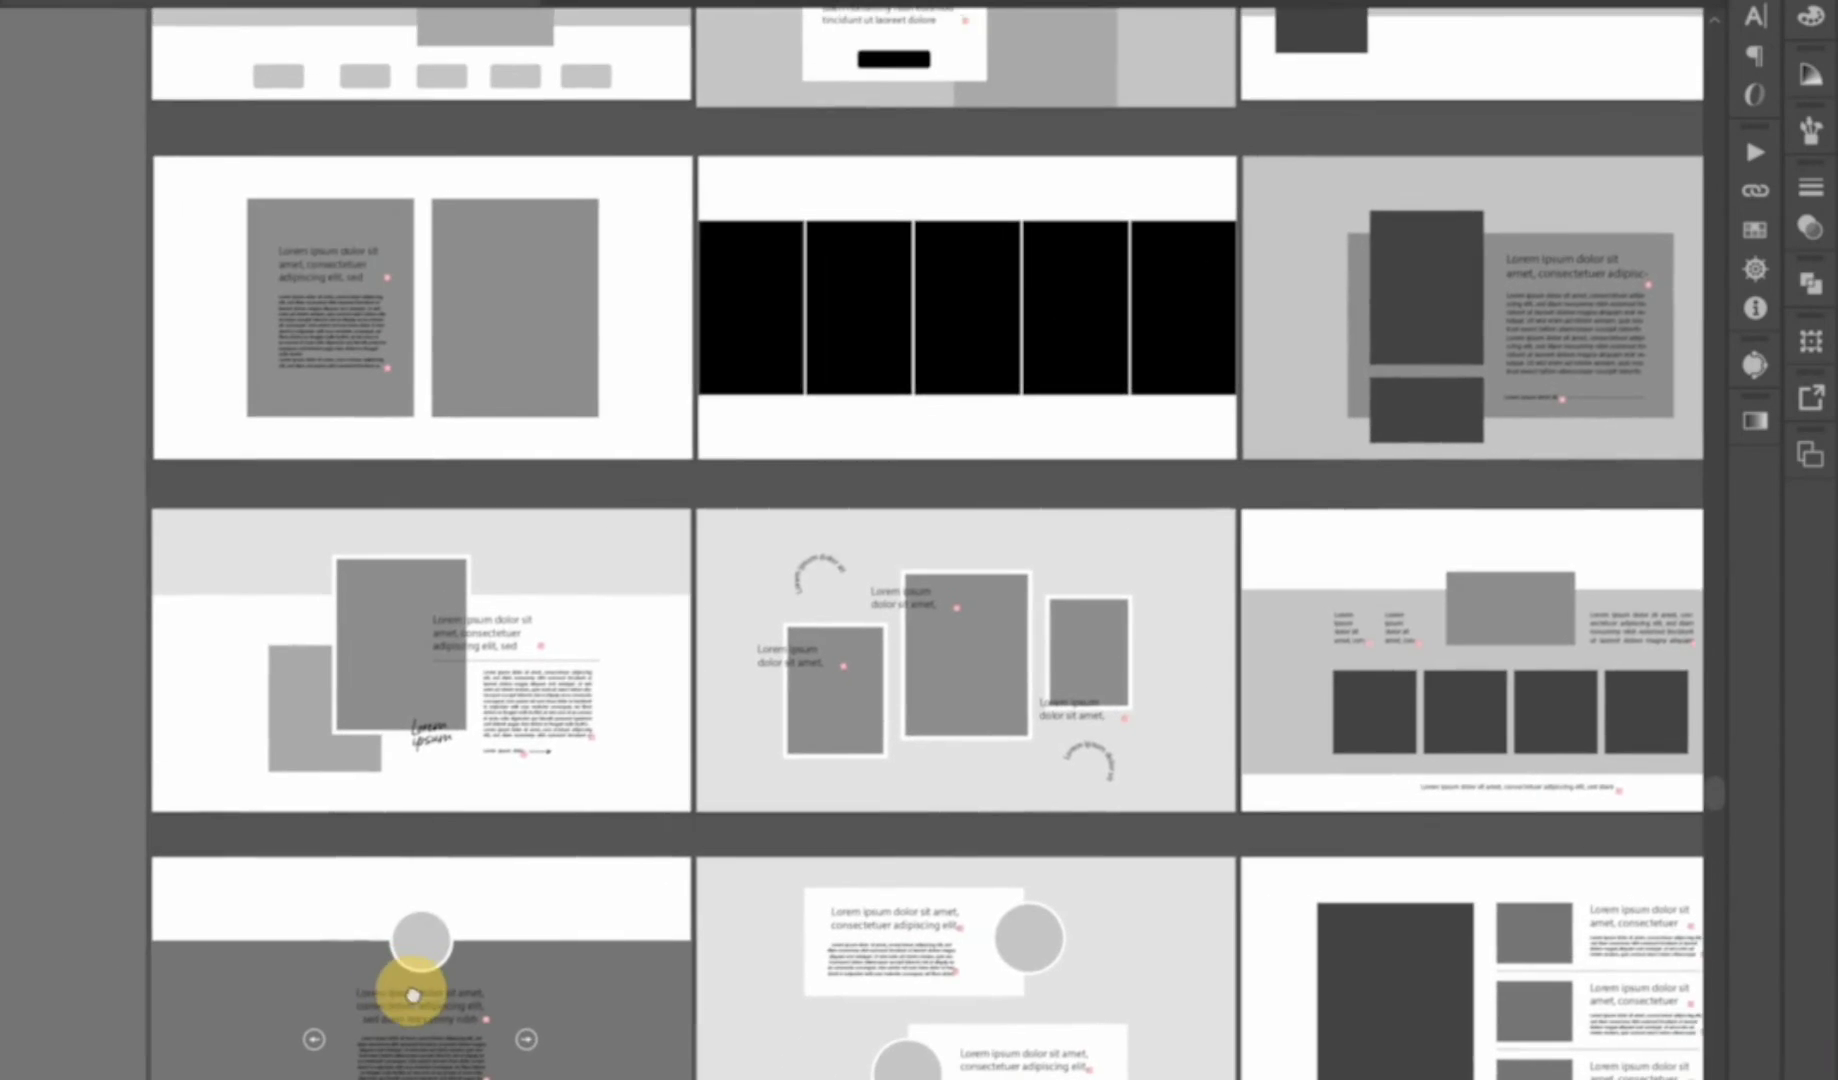
Copy the overlapping boxes-and-text layout onto the page artboard and nudge it into position.
left_click(417, 872, "alt")
left_click_drag(636, 780, 630, 935)
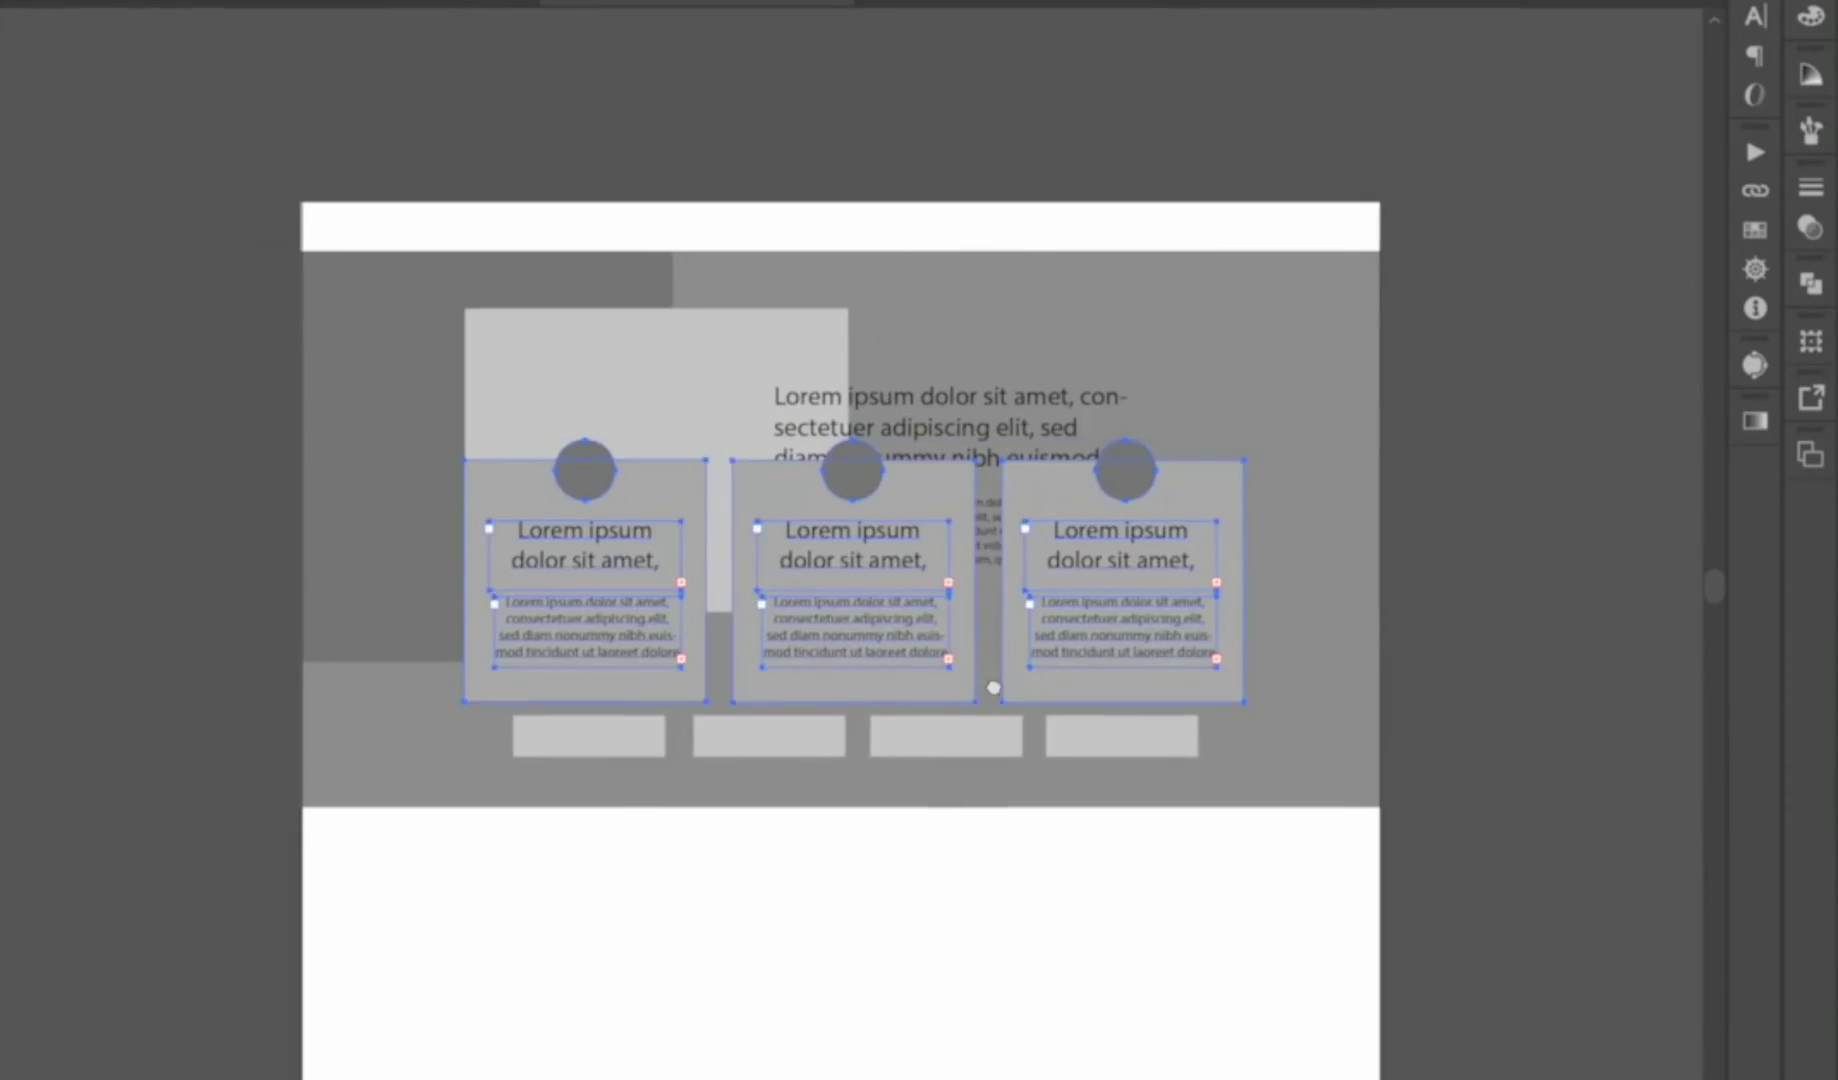
key("ctrl+alt+0")
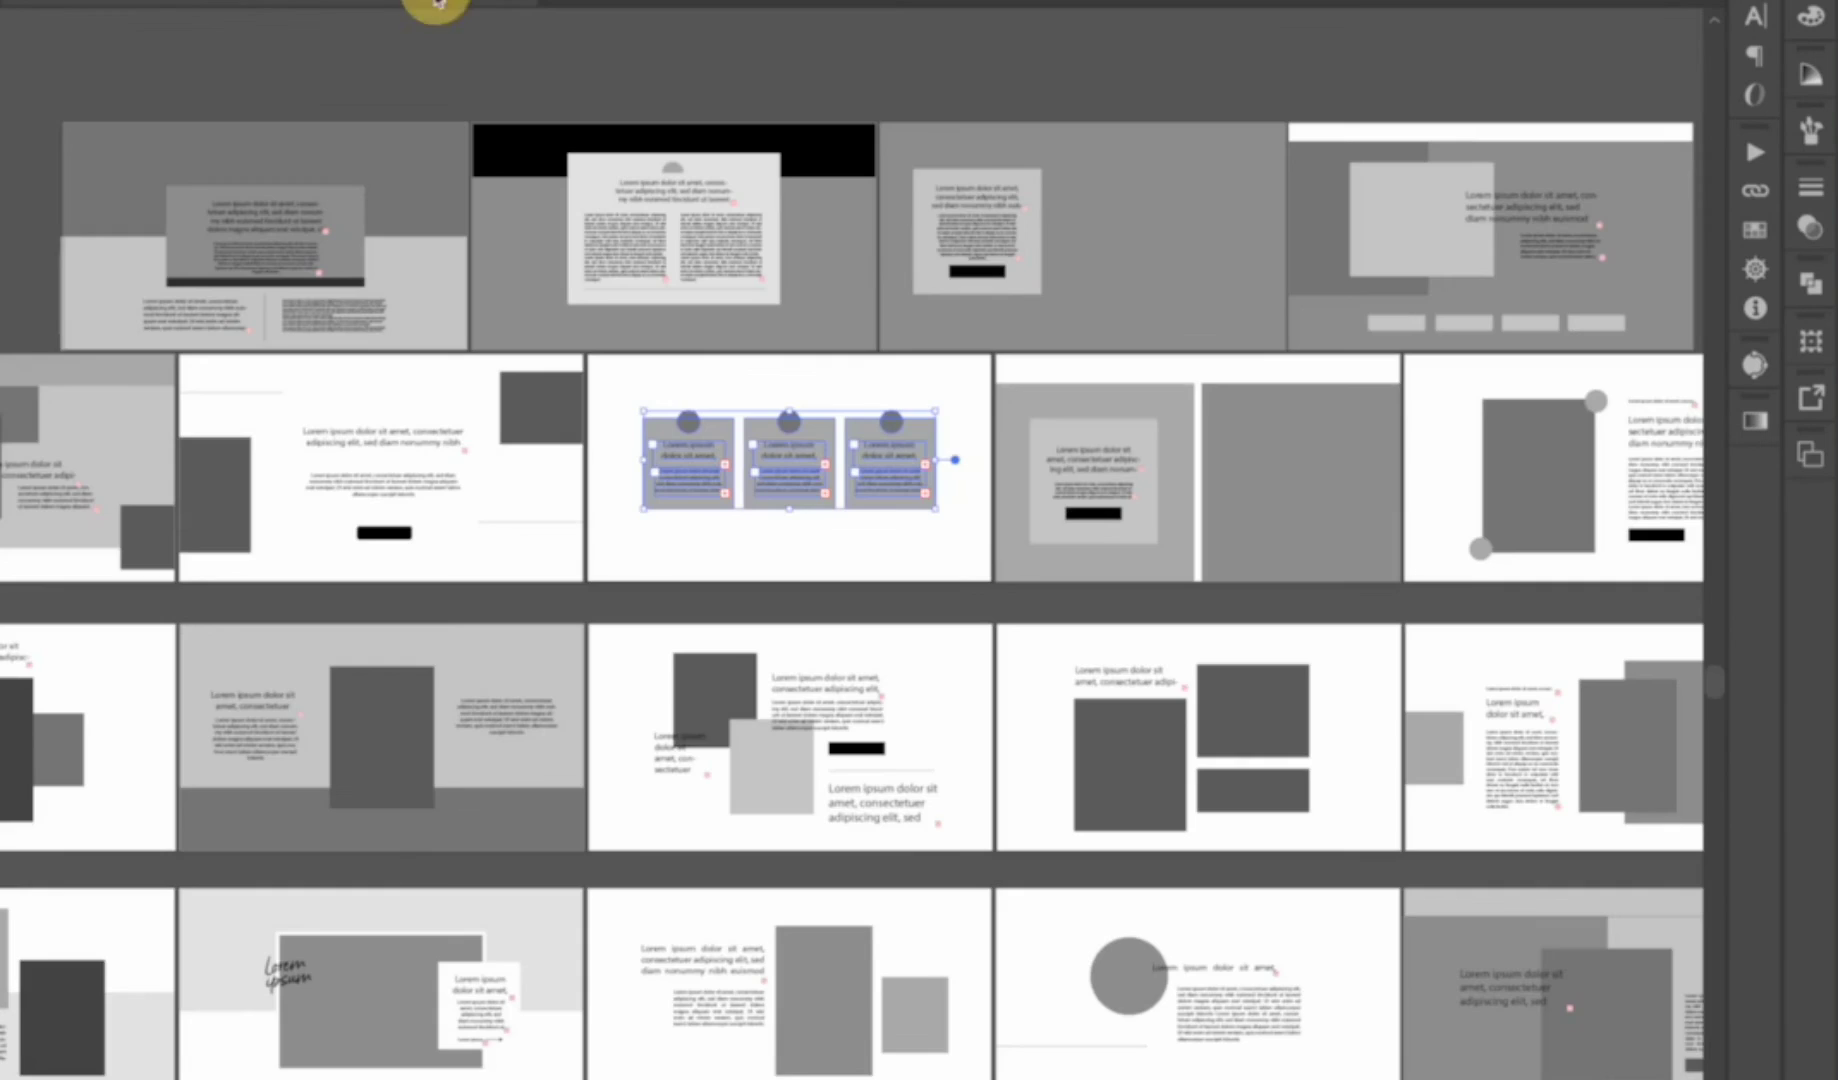
left_click_drag(950, 566, 1083, 436)
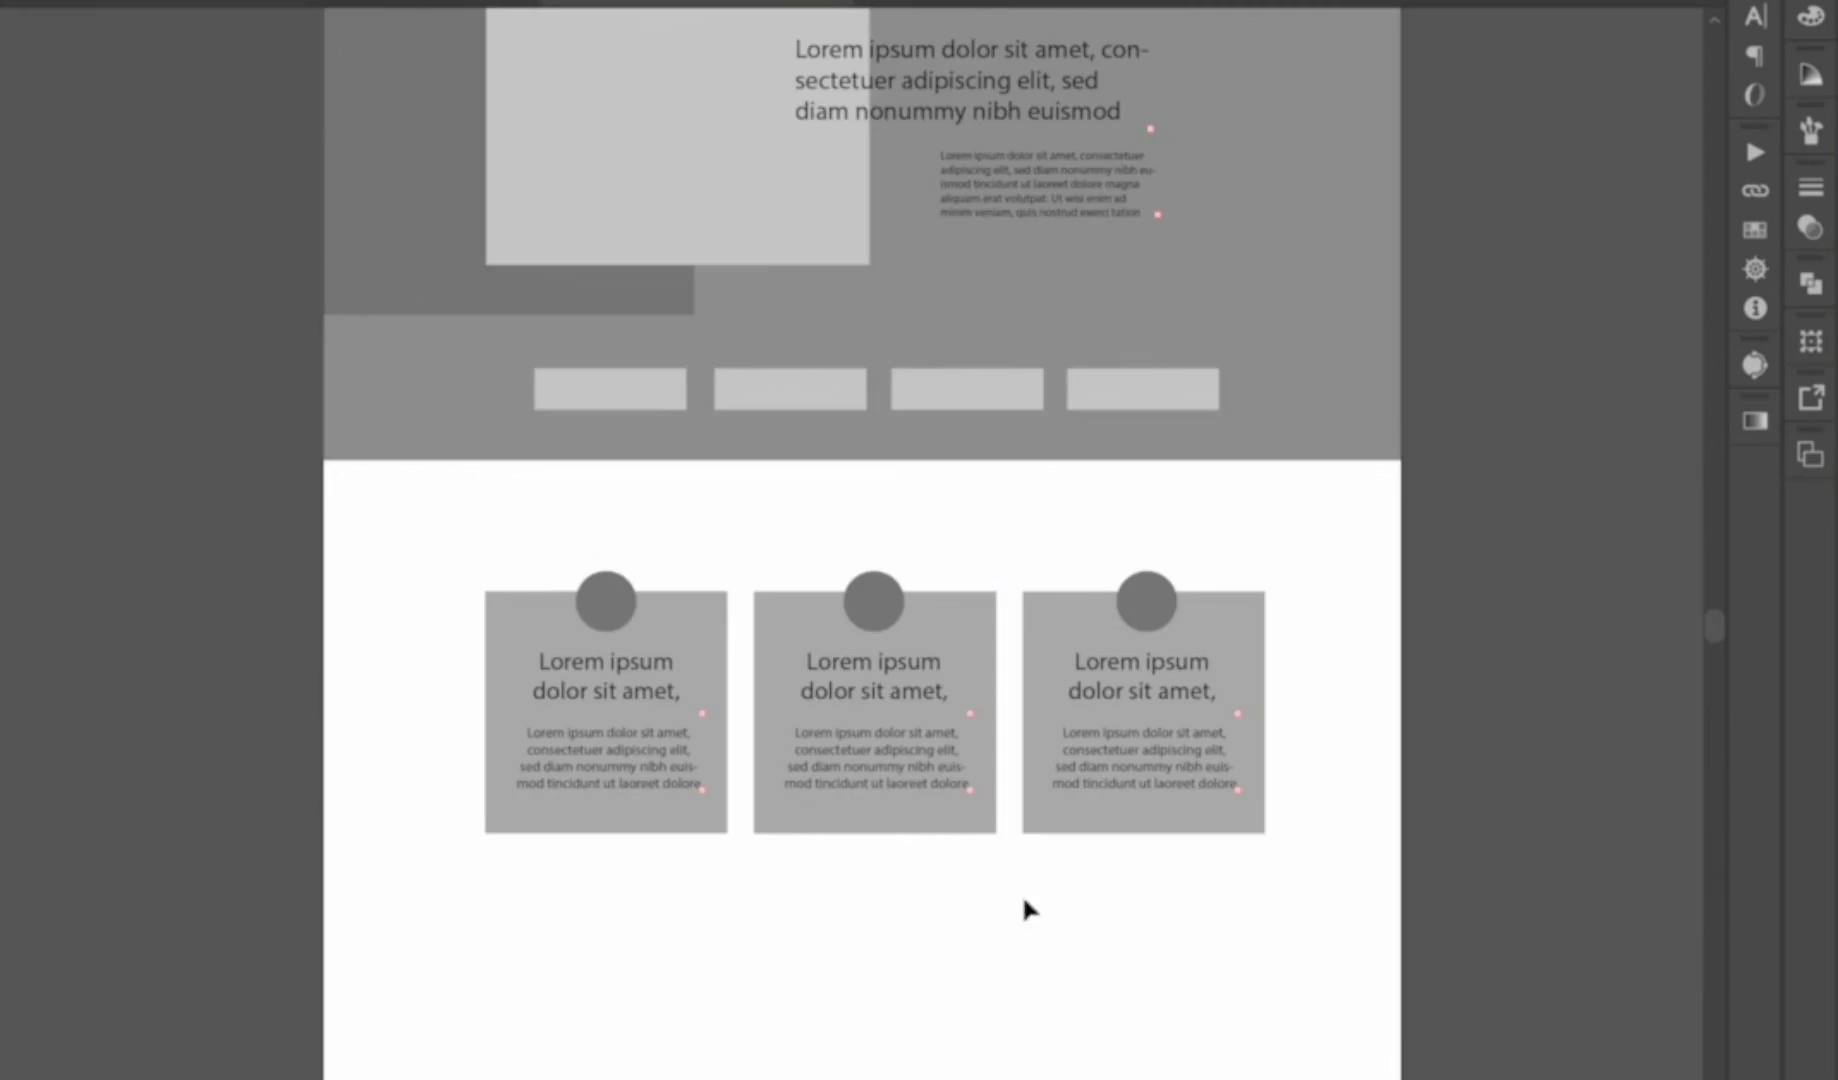
left_click_drag(1026, 903, 1079, 525)
key("ctrl+v")
left_click(710, 652)
left_click_drag(710, 652, 742, 656)
Move the lower-left artboard's group onto the page, below the cards.
key("ctrl+alt+0")
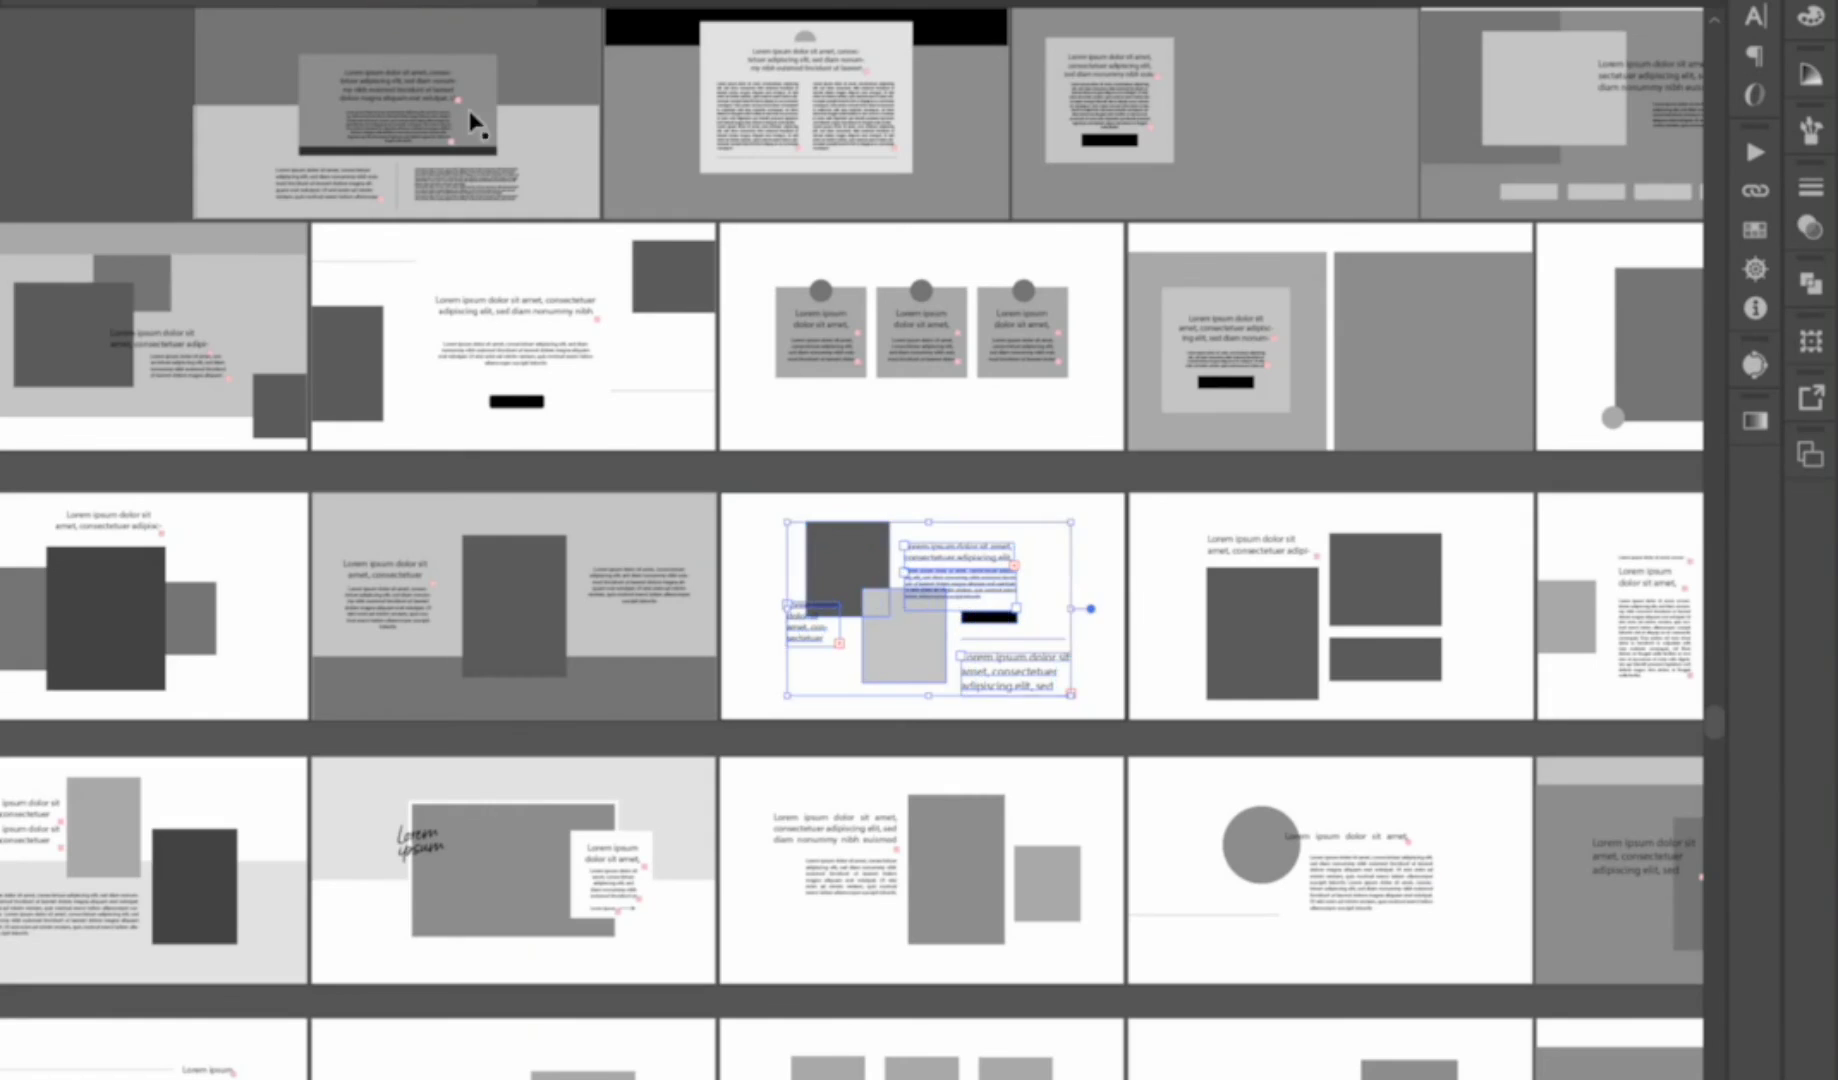
left_click_drag(701, 399, 841, 234)
left_click_drag(223, 517, 243, 481)
left_click(296, 683)
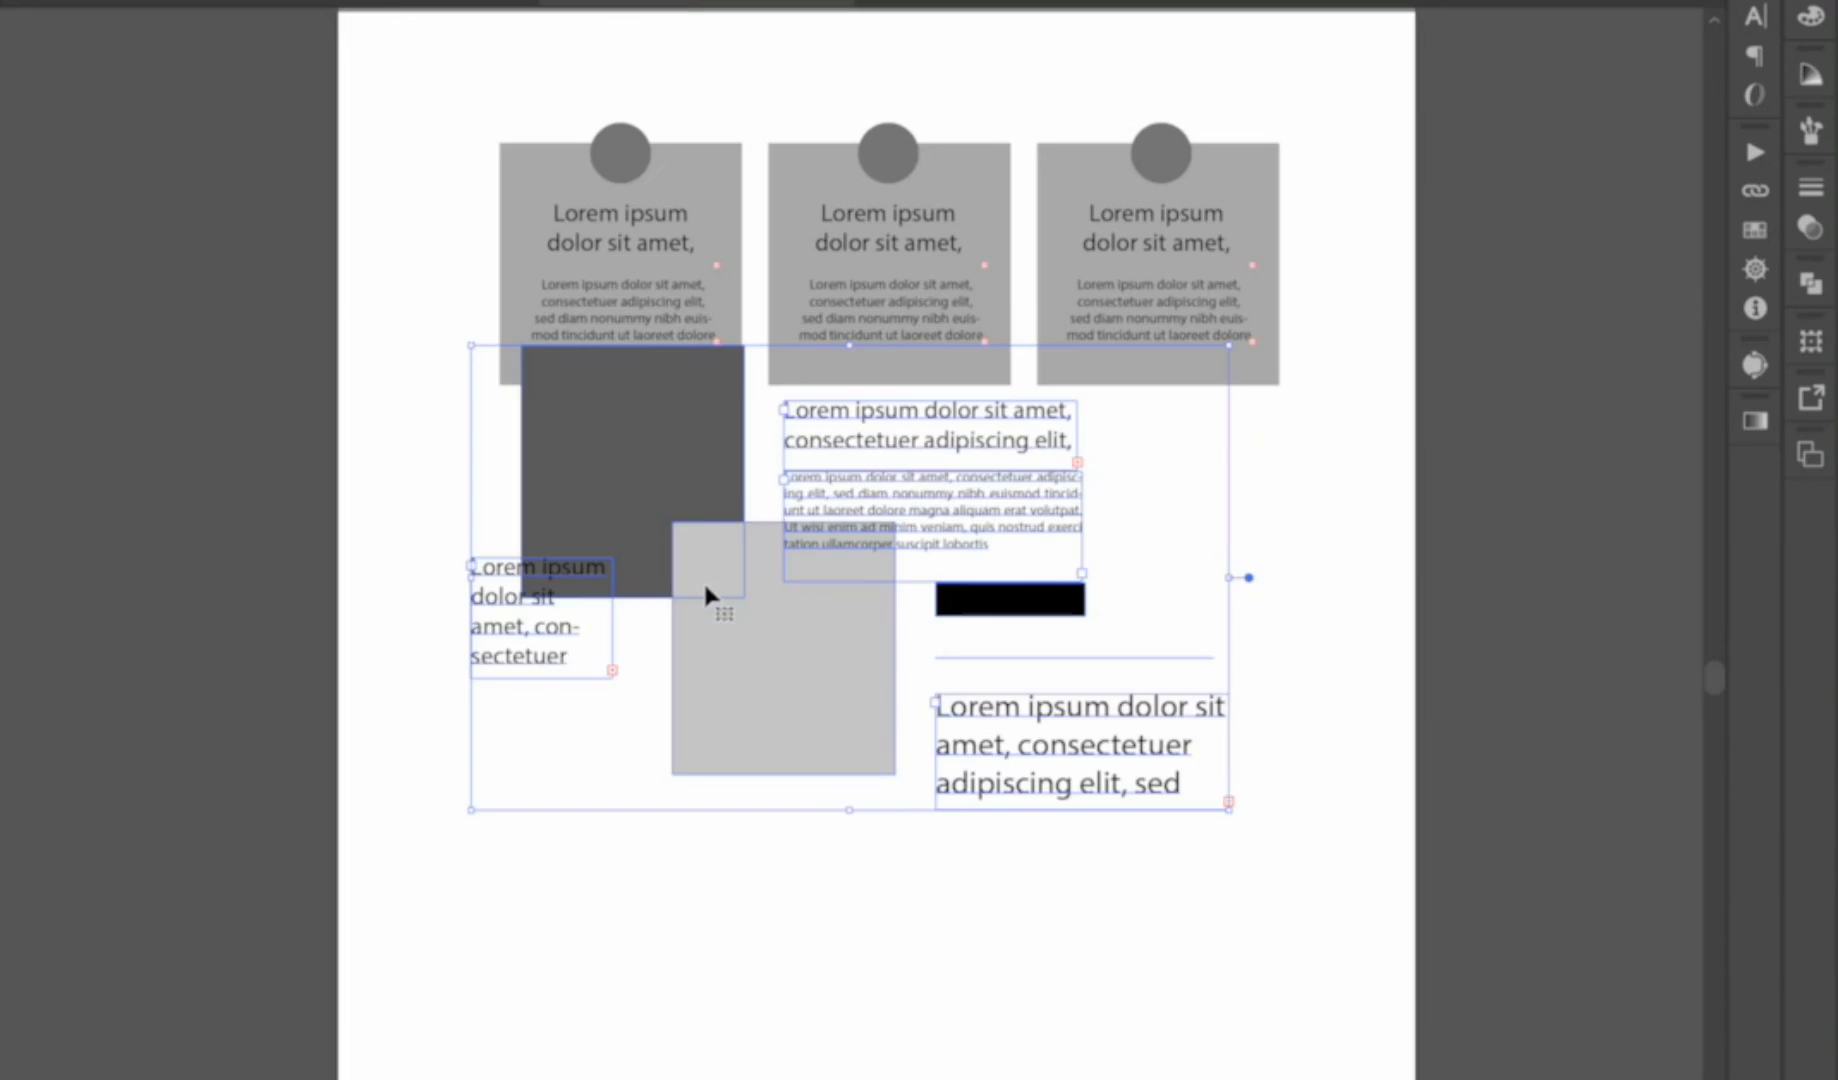
key("Delete")
key("ctrl+v")
left_click_drag(836, 398, 859, 572)
scroll(859, 572, "down", 1)
scroll(997, 661, "down", 5)
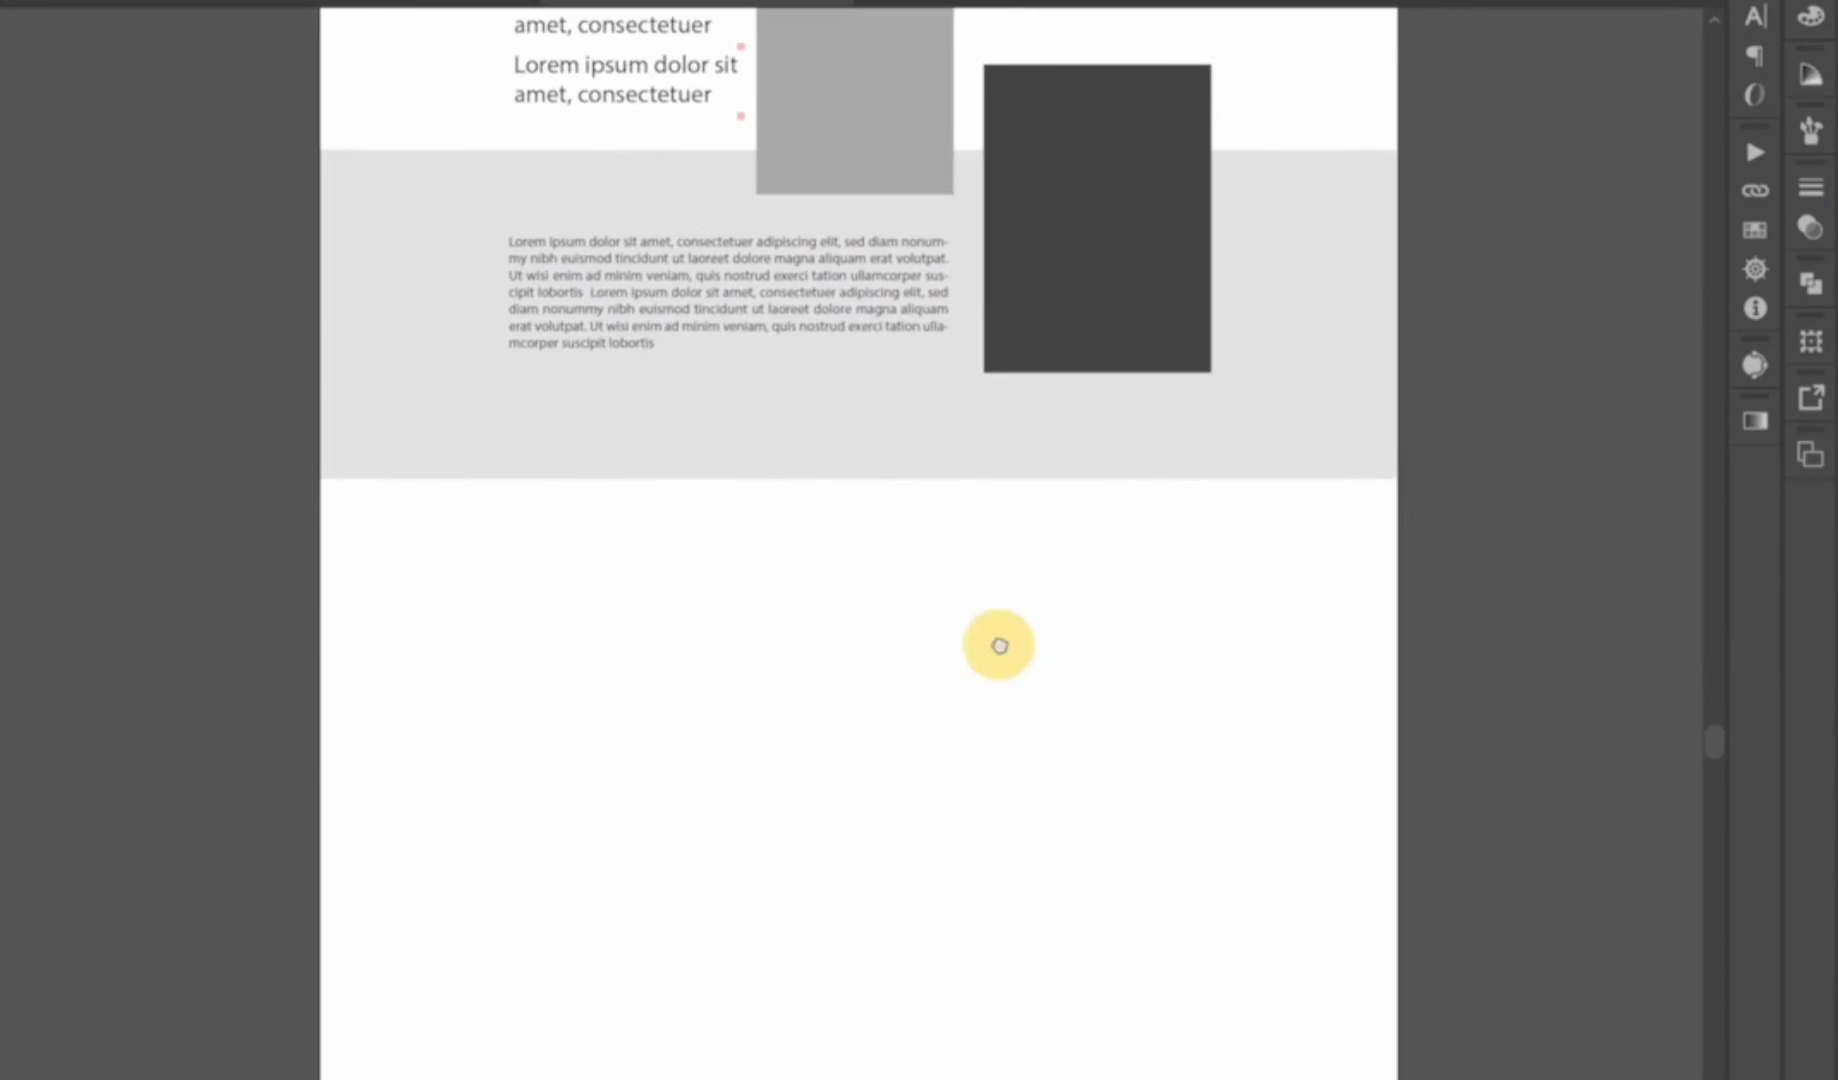
Copy the circle, heading, text and line section and place it below the grey band.
key("ctrl+minus")
key("ctrl+minus")
key("ctrl+minus")
left_click_drag(748, 793, 634, 731)
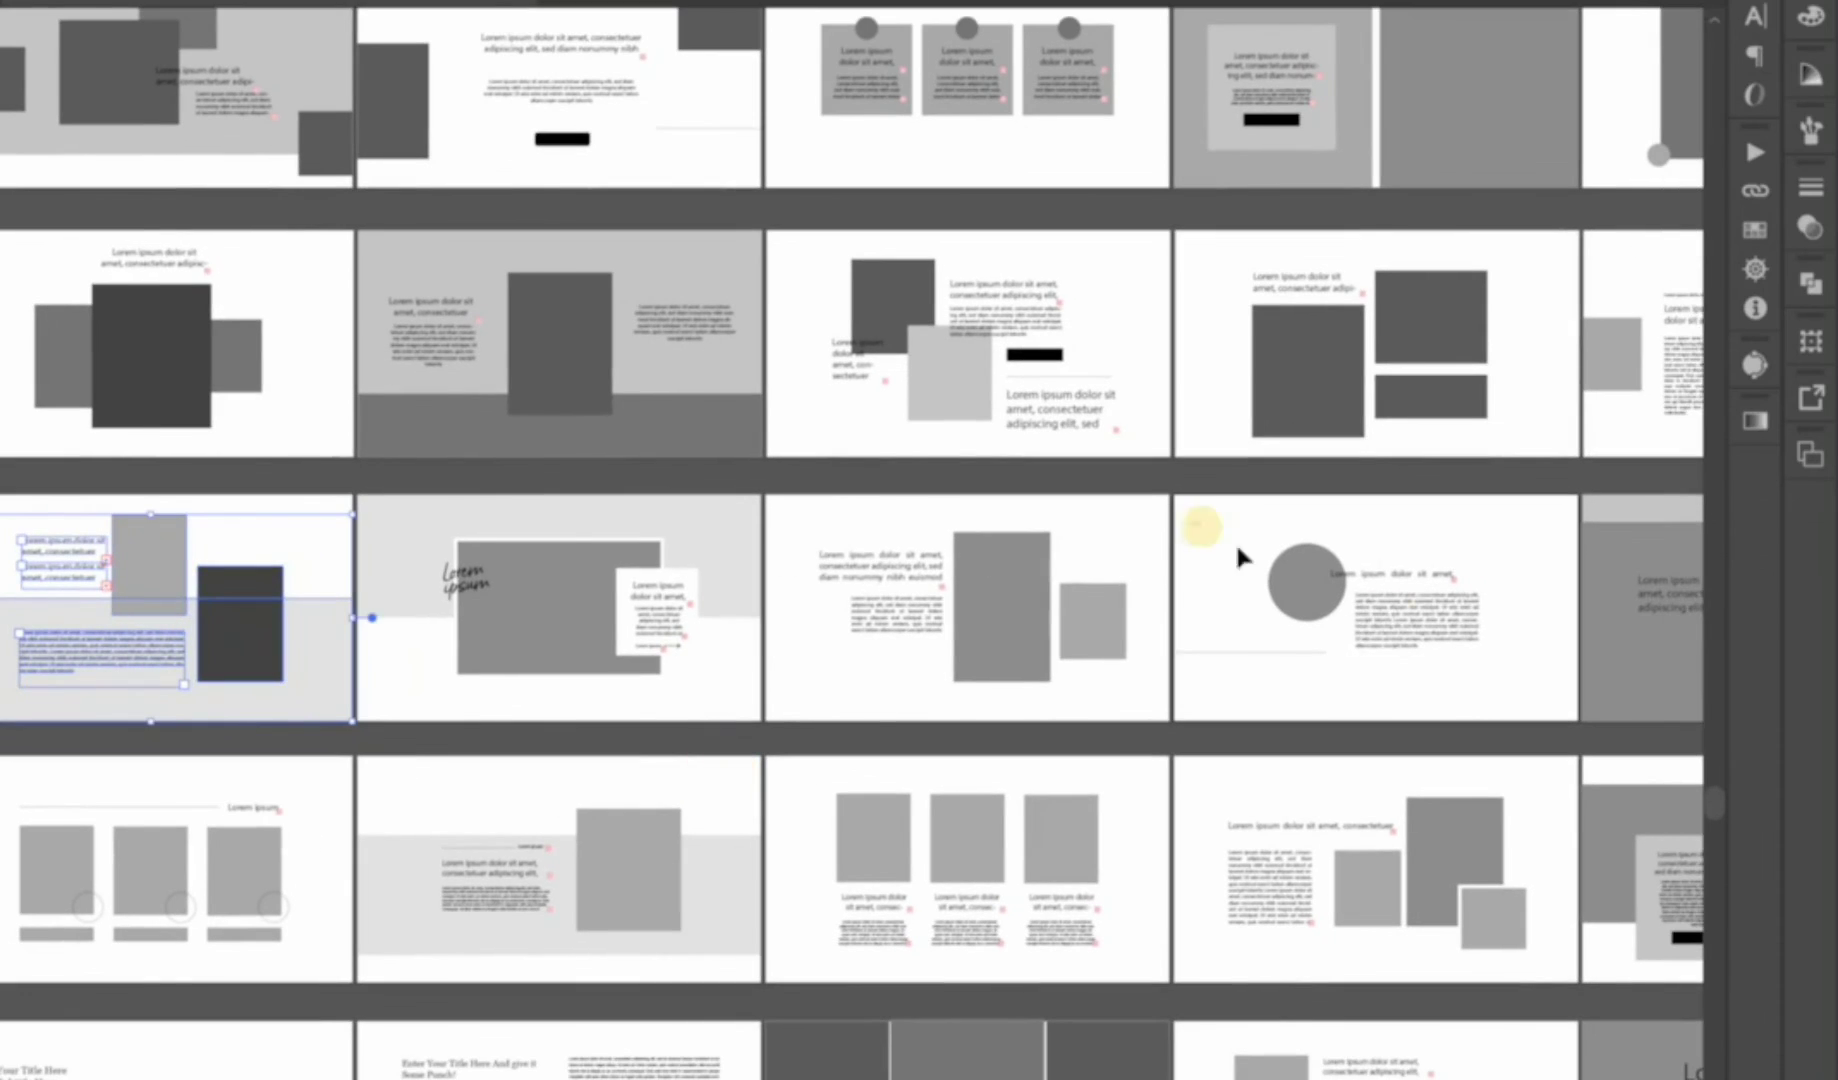
left_click_drag(1199, 535, 1490, 665)
key("ctrl+plus")
key("ctrl+plus")
key("ctrl+plus")
left_click_drag(748, 641, 748, 729)
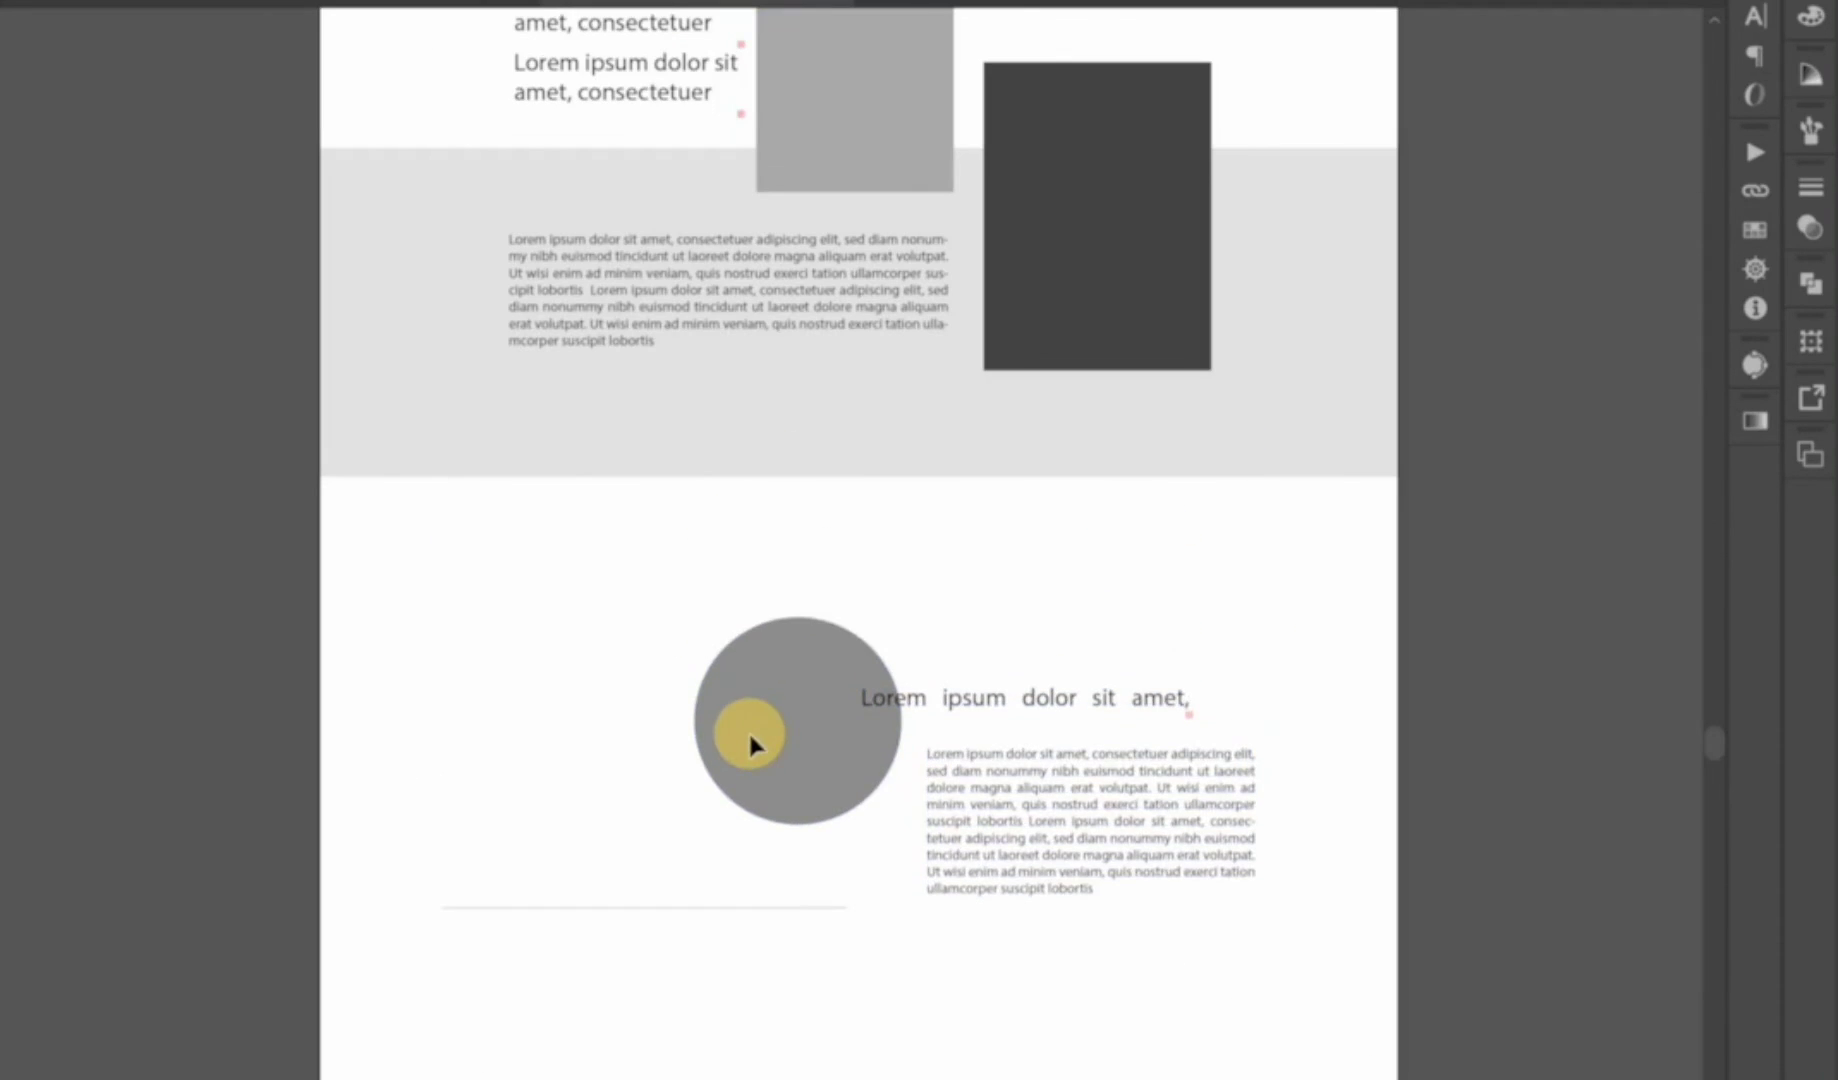
left_click_drag(1087, 648, 1120, 488)
key("ctrl+minus")
key("ctrl+minus")
key("ctrl+minus")
Copy the grey band of four squares onto the page and select the pasted group.
scroll(927, 308, "down", 6)
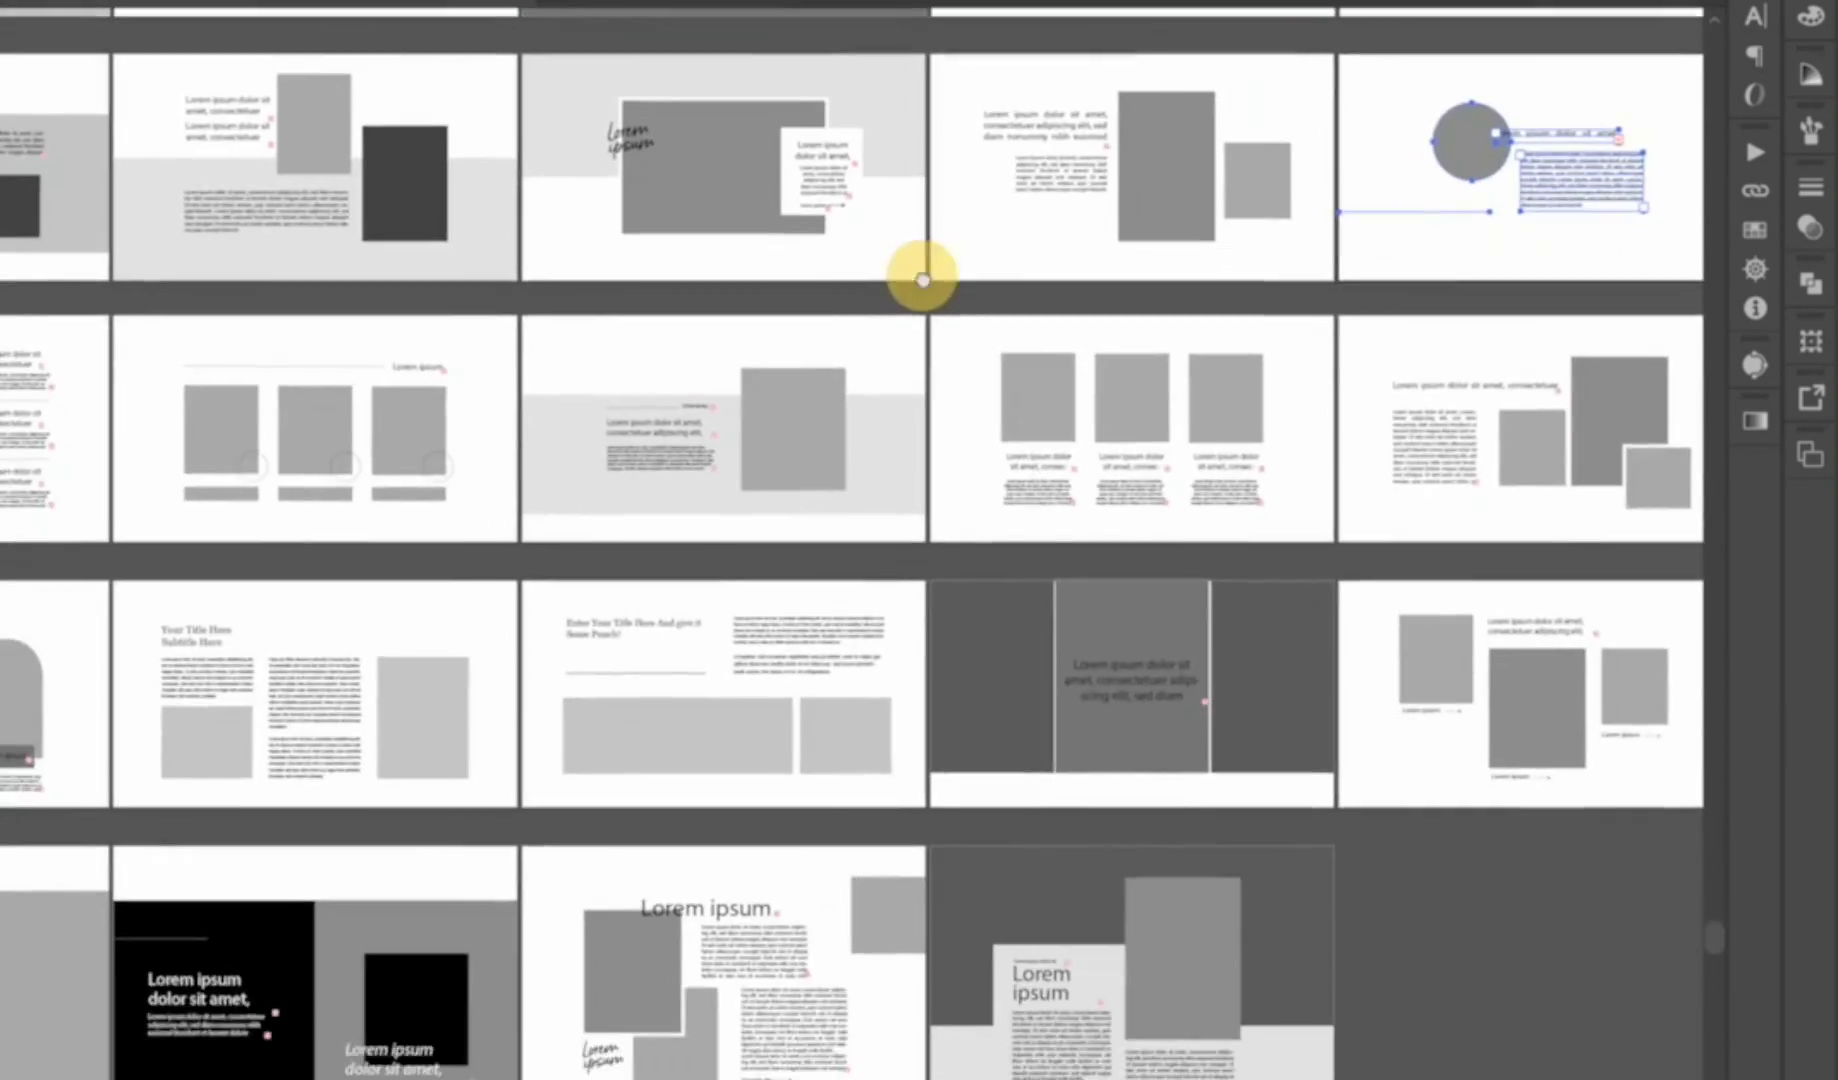
scroll(497, 632, "up", 1)
scroll(497, 632, "left", 4)
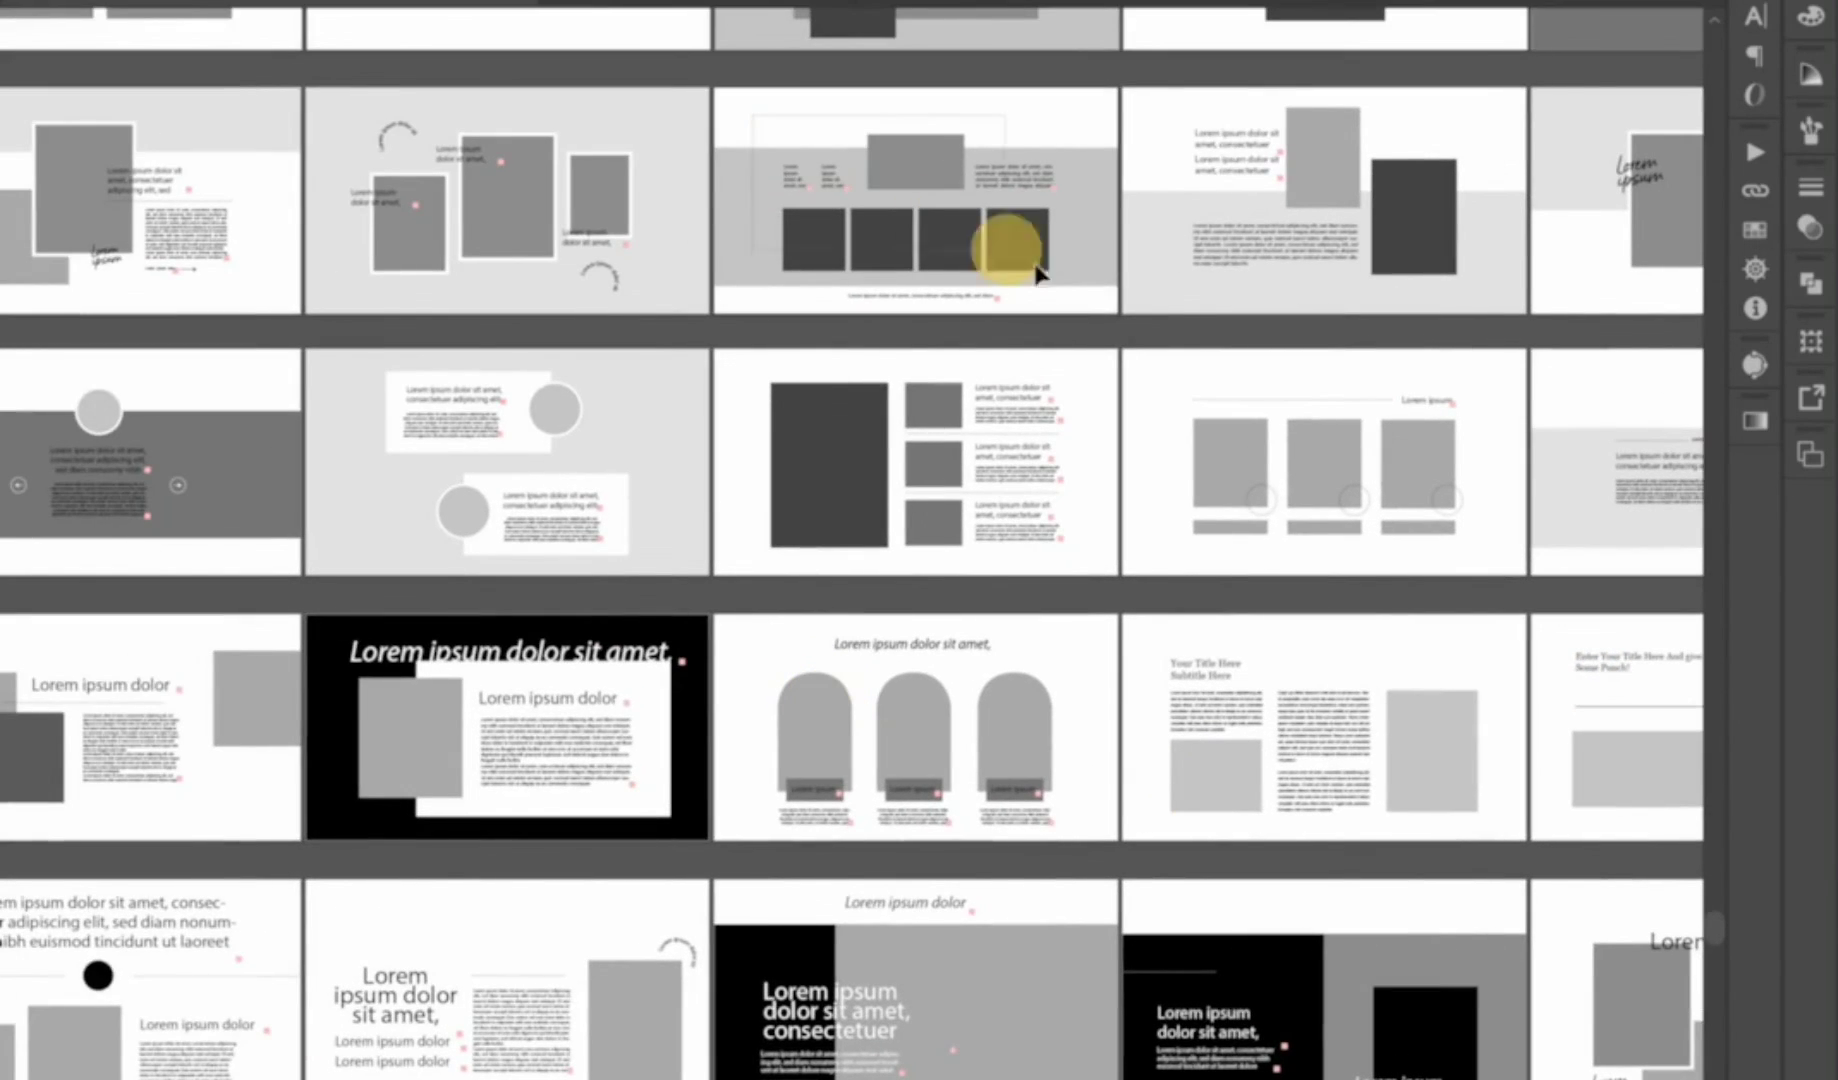
key("ctrl+plus")
key("ctrl+plus")
key("ctrl+plus")
scroll(1025, 480, "down", 5)
key("ctrl+v")
left_click_drag(858, 335, 933, 462)
left_click(936, 468)
scroll(1104, 287, "up", 3)
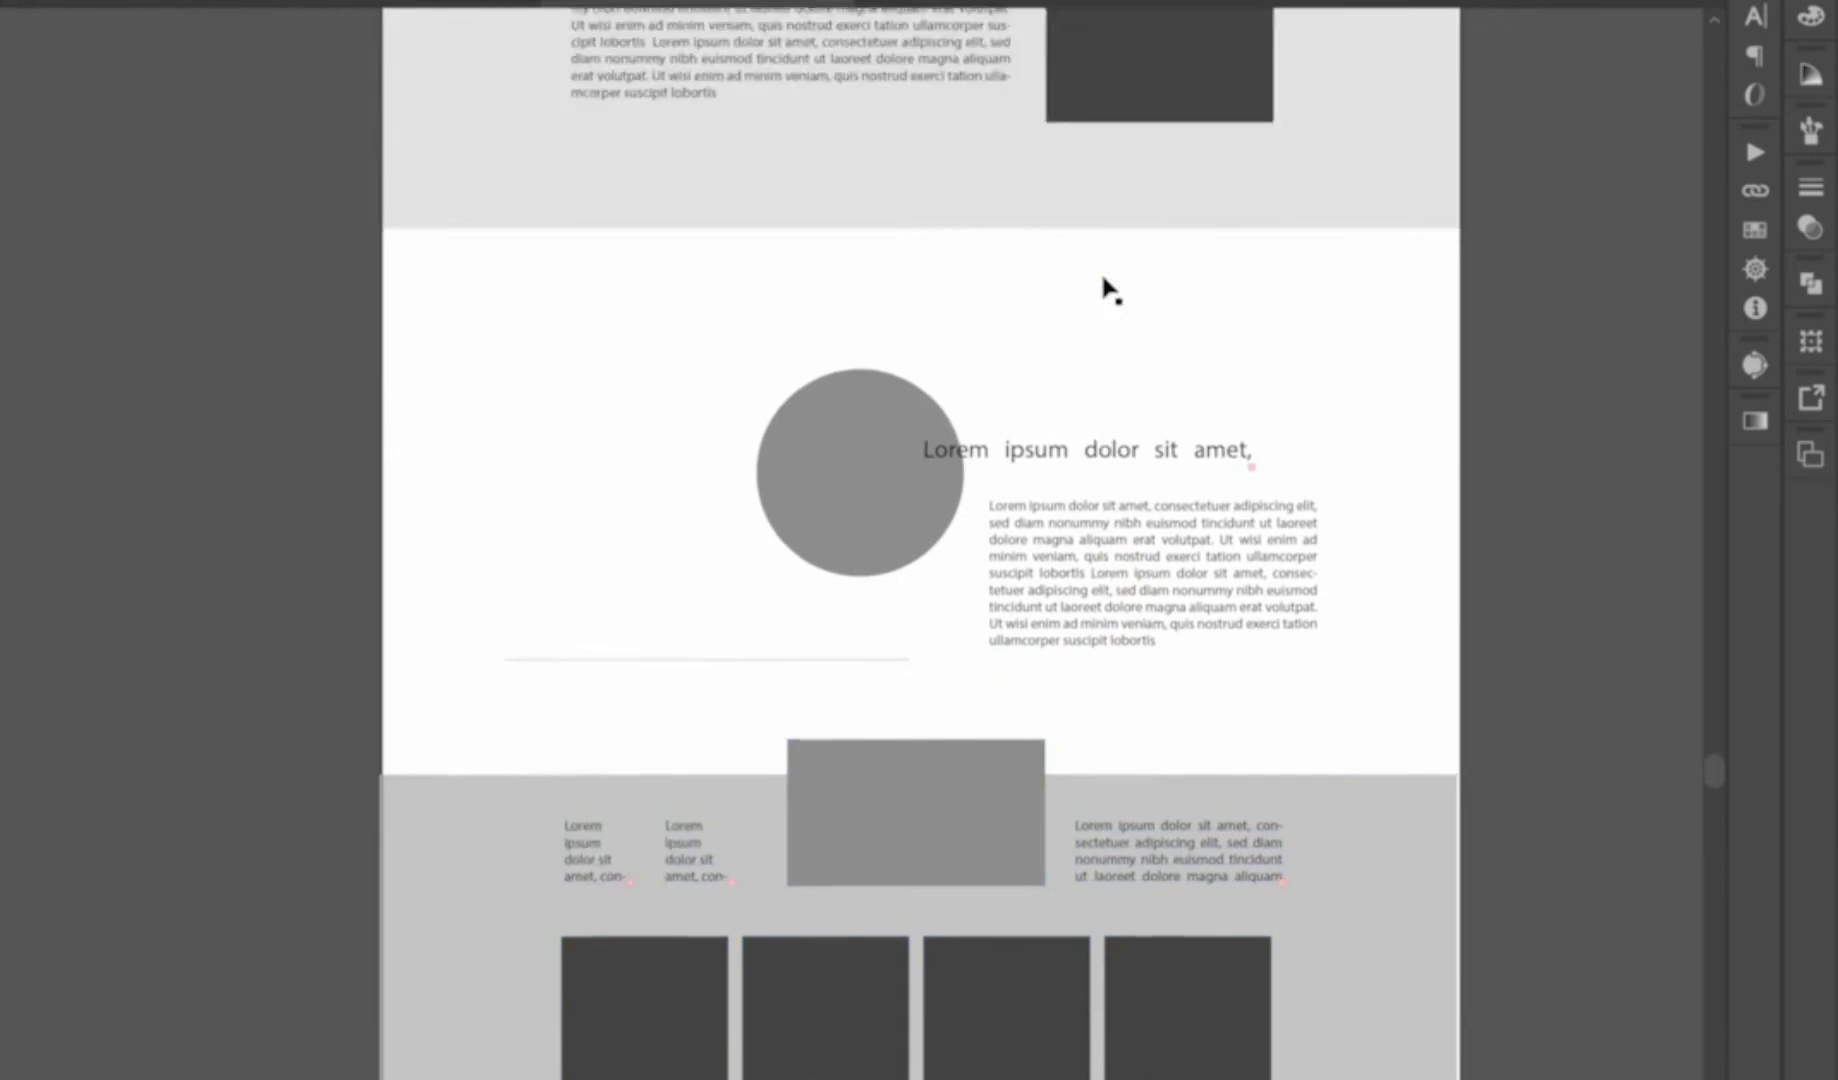